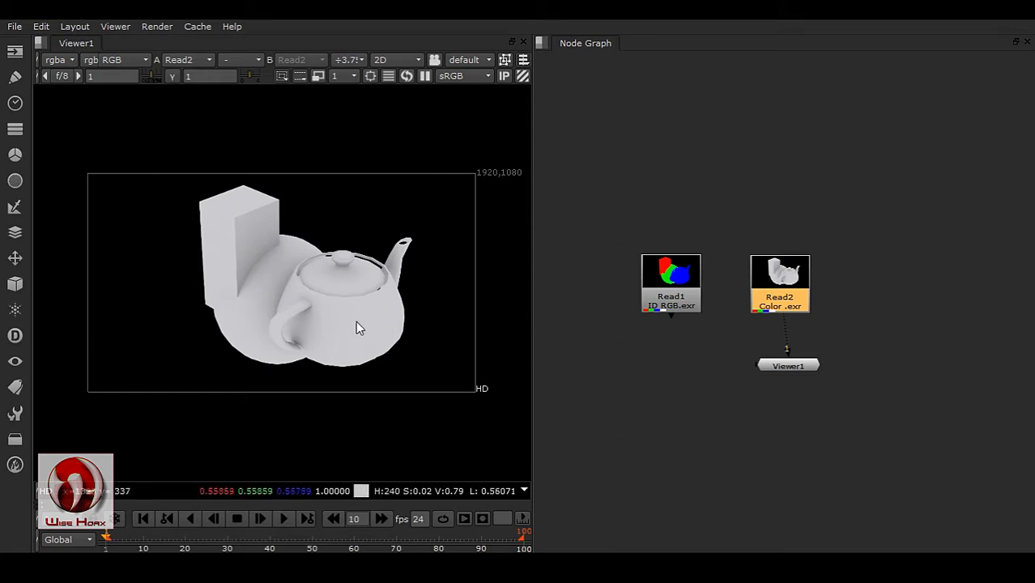
Step: Show the Read1 ID RGB pass in the viewer, and move the Viewer1 and Read1 nodes lower in the graph
{"action": "left_click_drag", "start_coordinate": [769, 327], "coordinate": [678, 301]}
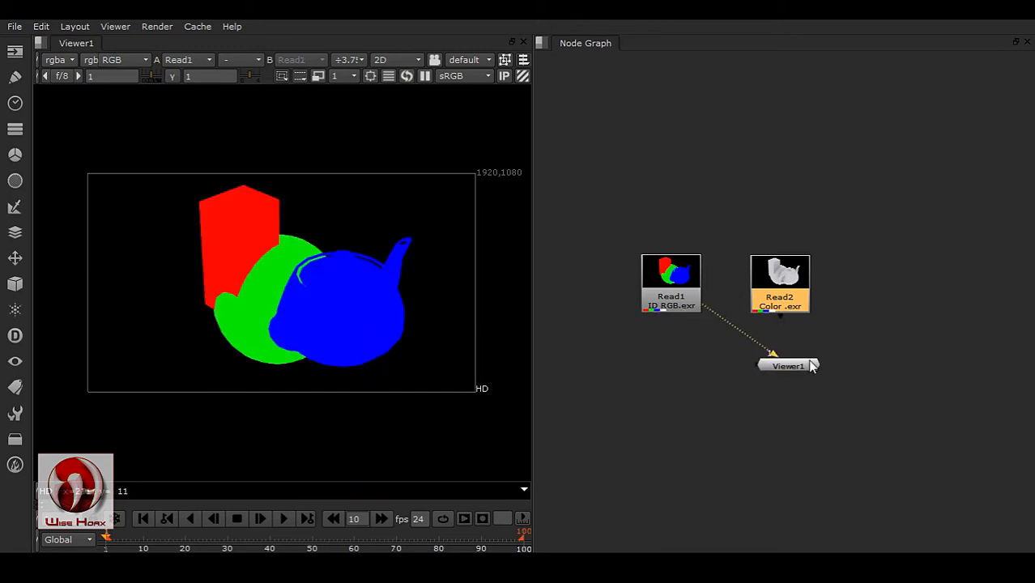
{"action": "left_click_drag", "start_coordinate": [812, 366], "coordinate": [815, 428]}
{"action": "left_click_drag", "start_coordinate": [672, 283], "coordinate": [688, 357]}
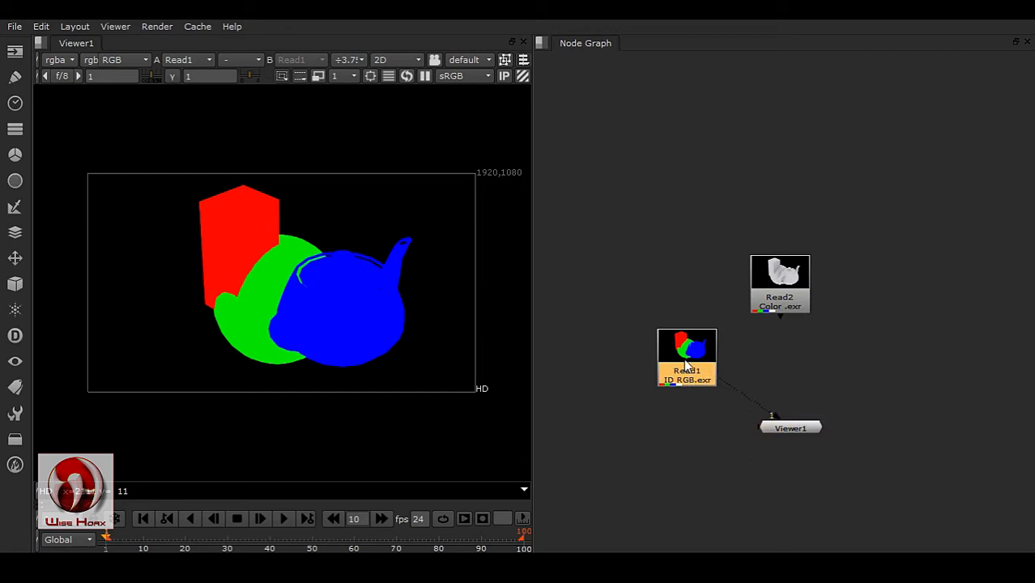
Step: Add a ShuffleCopy node with input 1 connected to Read1 and input 2 to Read2, and view its output
{"action": "left_click", "coordinate": [775, 348]}
{"action": "key", "text": "Tab"}
{"action": "type", "text": "sh"}
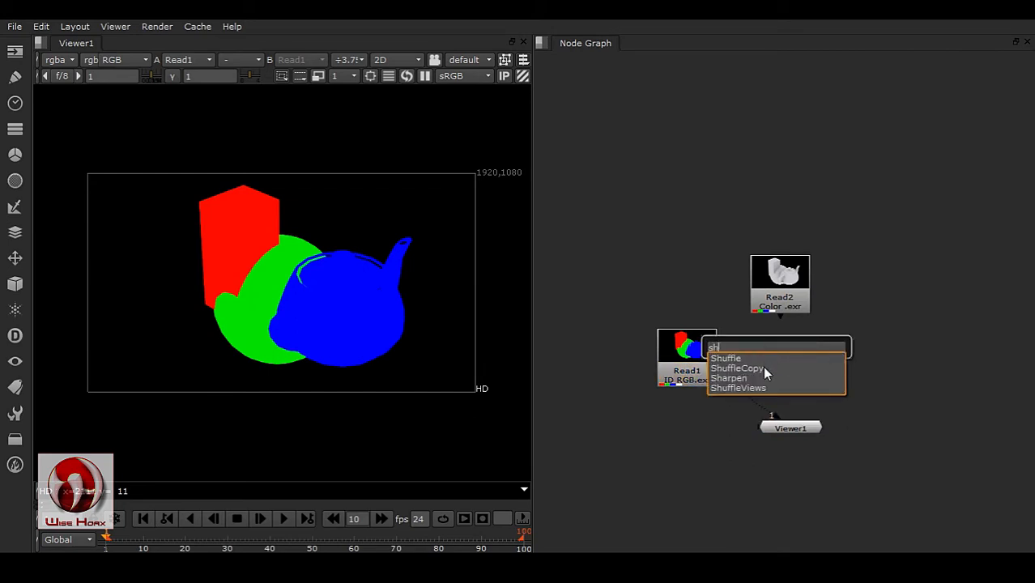
{"action": "left_click", "coordinate": [762, 366]}
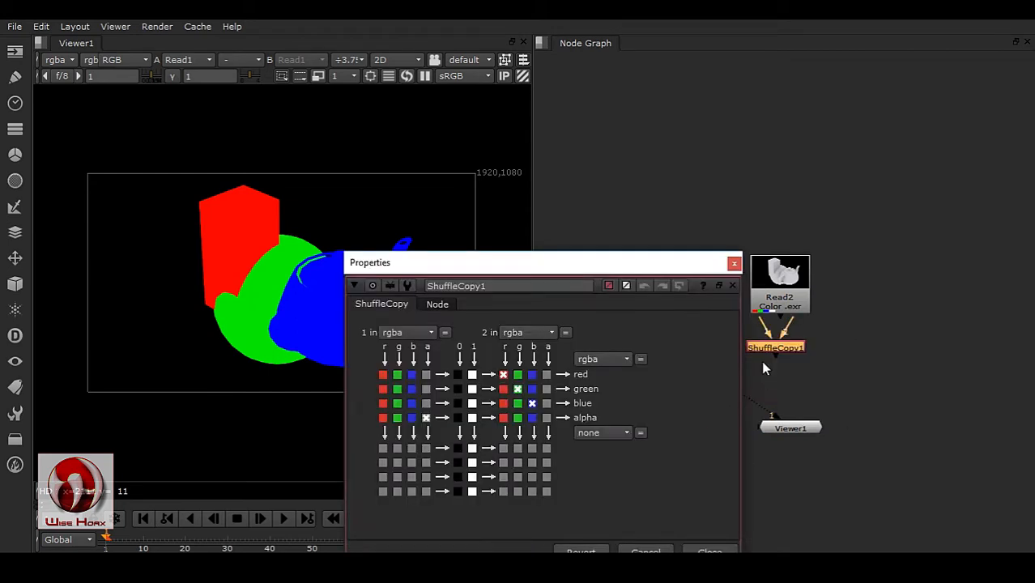
{"action": "left_click", "coordinate": [734, 264]}
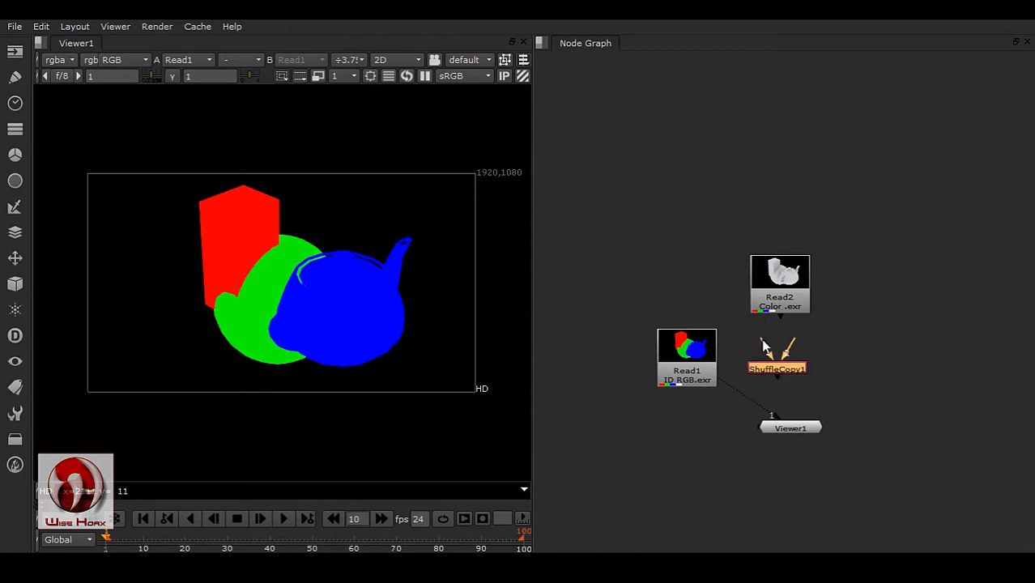
{"action": "left_click_drag", "start_coordinate": [765, 346], "coordinate": [778, 301]}
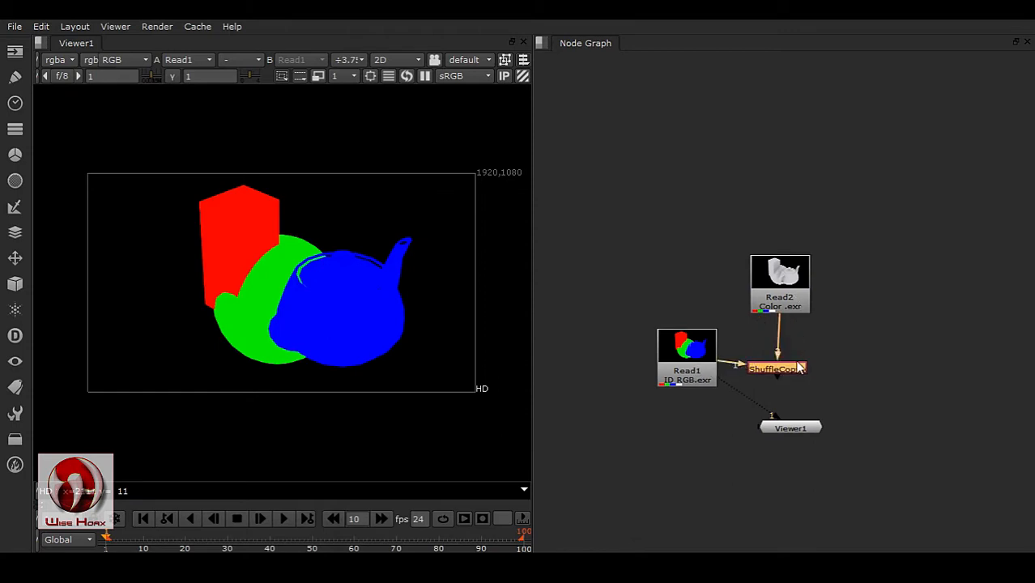
{"action": "left_click_drag", "start_coordinate": [800, 369], "coordinate": [798, 358]}
{"action": "key", "text": "1"}
Step: Create a new output layer named RGB_Matte with red, green and blue channels in the ShuffleCopy node's second output
{"action": "double_click", "coordinate": [799, 359]}
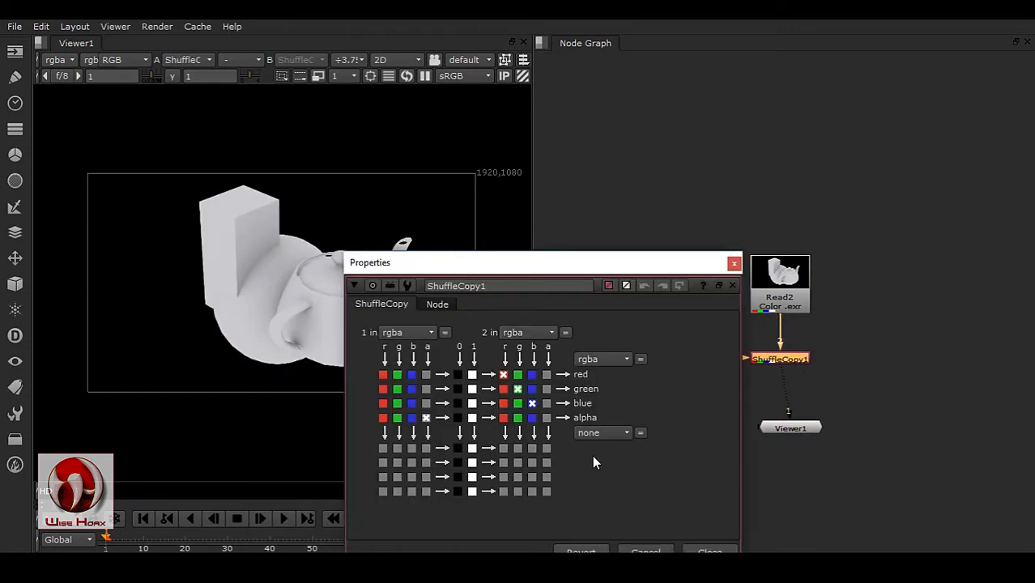
{"action": "left_click", "coordinate": [615, 432]}
{"action": "left_click", "coordinate": [611, 524]}
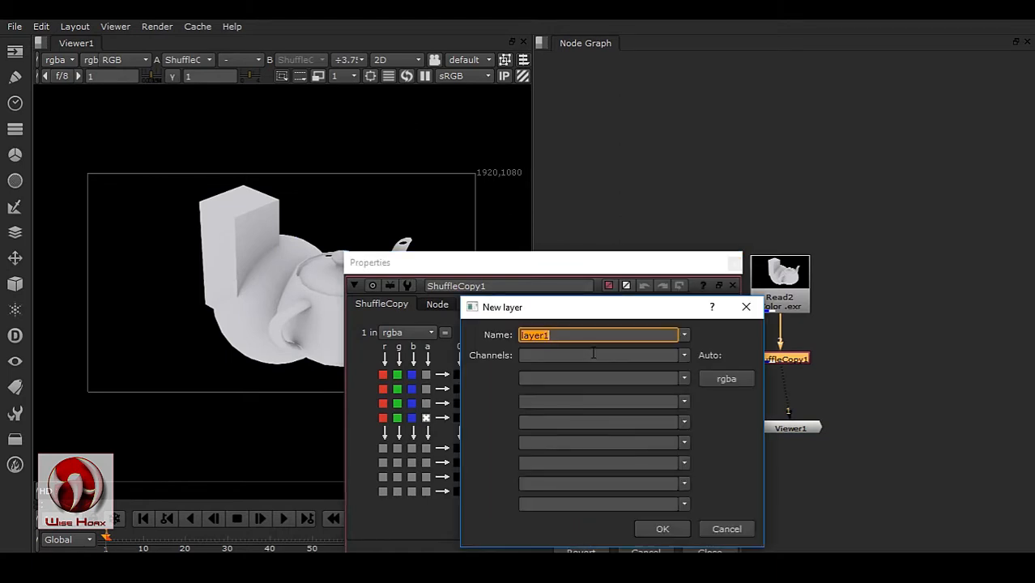
{"action": "type", "text": "RGB_Matte"}
{"action": "left_click", "coordinate": [726, 378]}
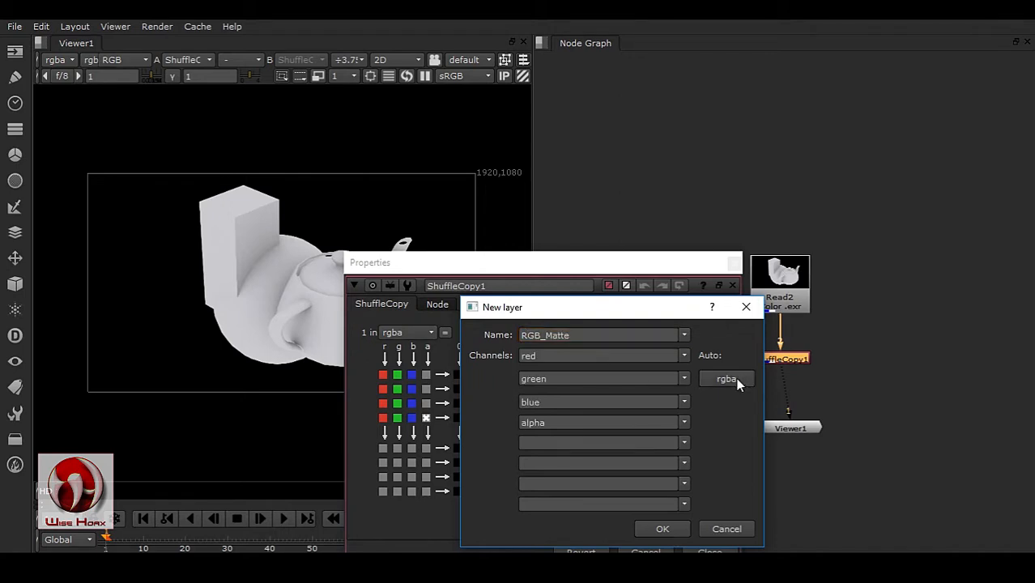
{"action": "key", "text": "BackSpace"}
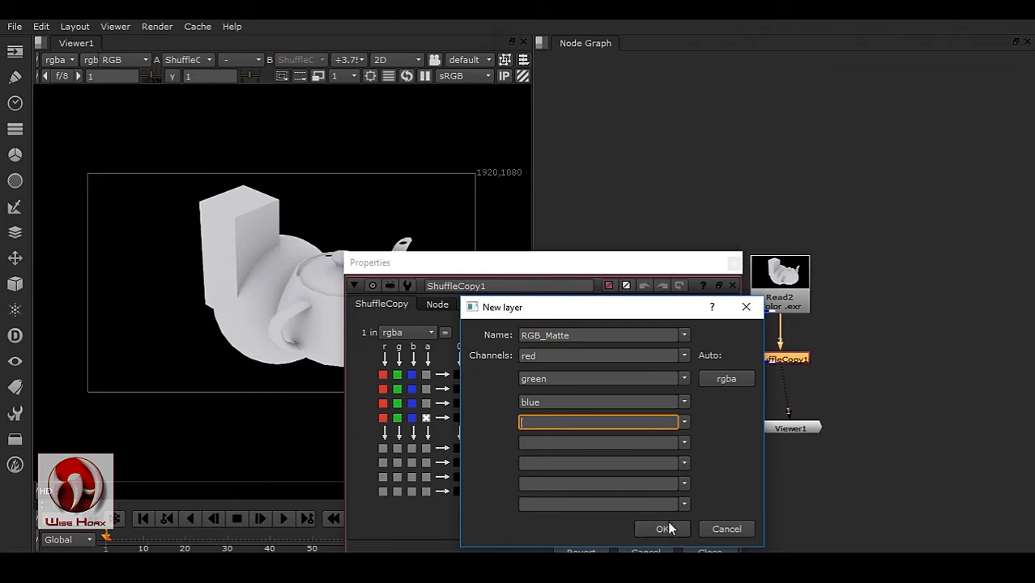
{"action": "left_click", "coordinate": [666, 526]}
Step: Route input 1's red, green and blue channels into the matching RGB_Matte channels and close the ShuffleCopy properties
{"action": "left_click", "coordinate": [383, 448]}
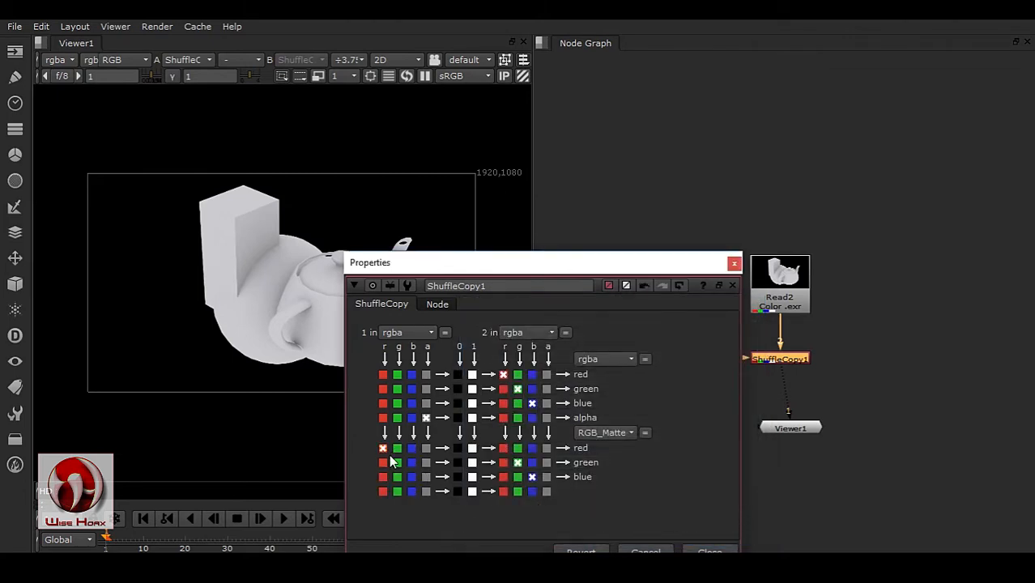
{"action": "left_click", "coordinate": [396, 463]}
{"action": "left_click", "coordinate": [413, 476]}
{"action": "left_click", "coordinate": [706, 550]}
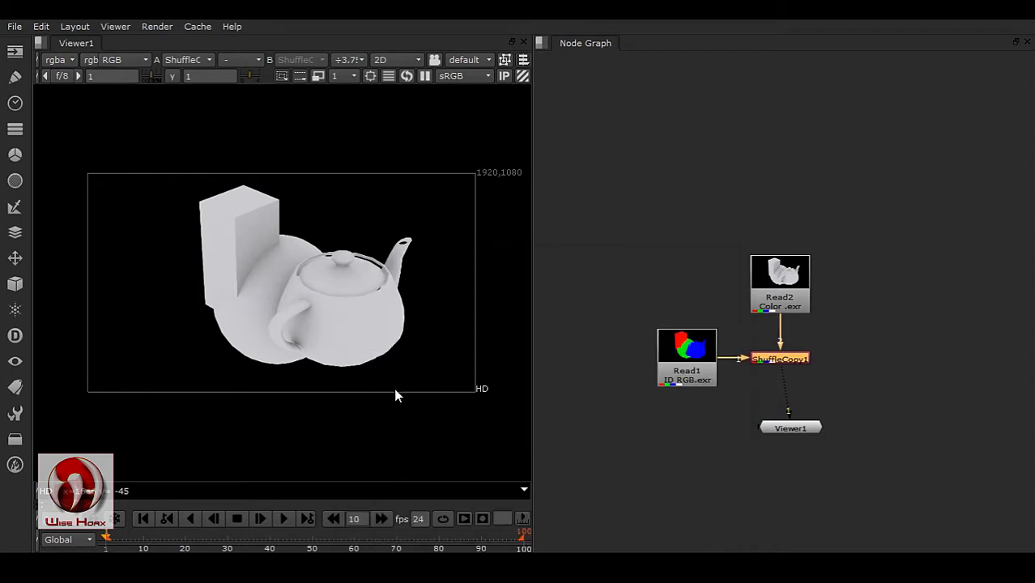
Step: Check the RGB_Matte layer in the viewer, and switch the display back to rgba
{"action": "left_click", "coordinate": [60, 59]}
{"action": "left_click", "coordinate": [104, 133]}
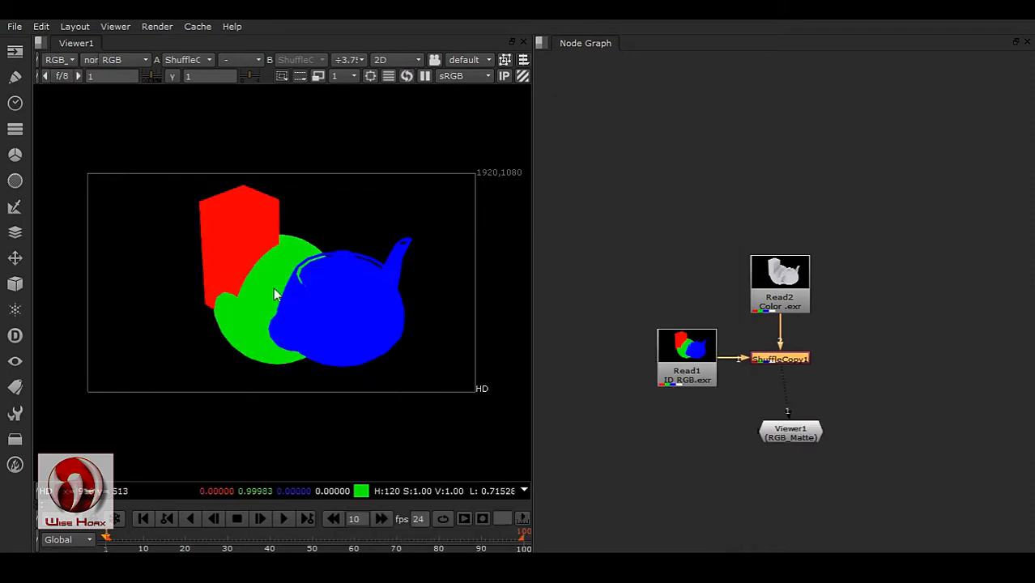
{"action": "left_click", "coordinate": [61, 60]}
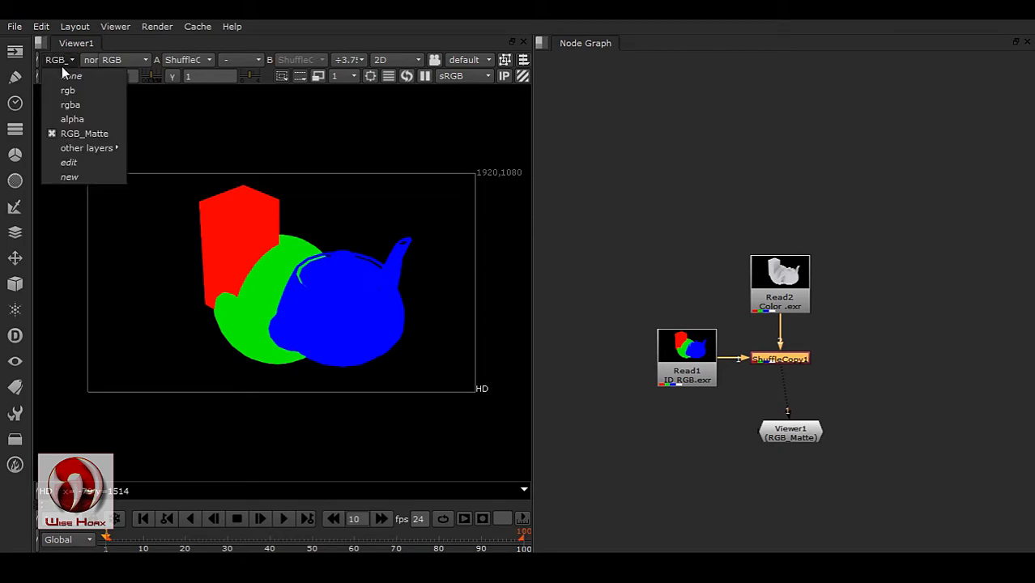
{"action": "left_click", "coordinate": [77, 102]}
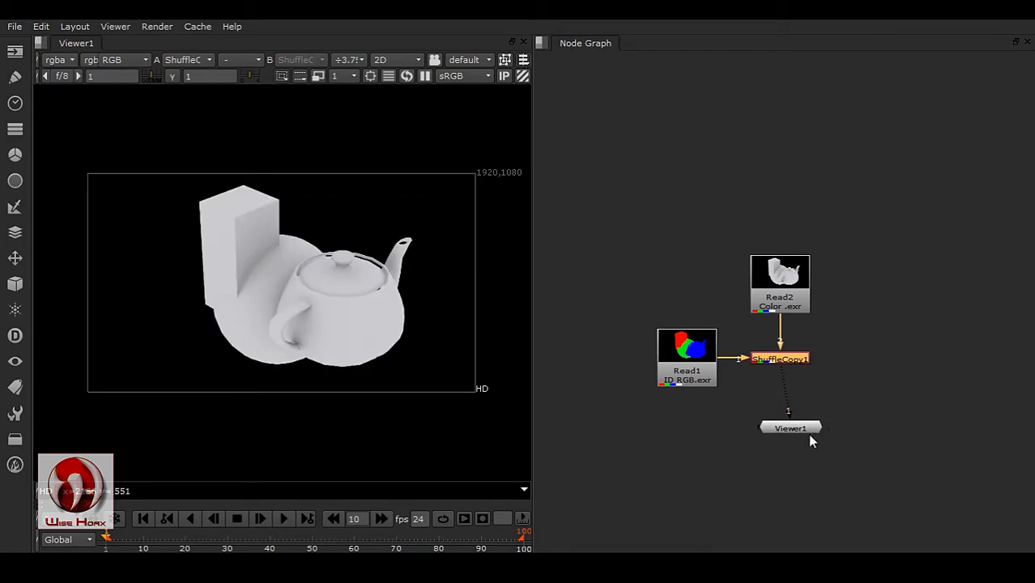
Step: Move Viewer1 lower, add a Grade node after the ShuffleCopy, and set its mask to RGB_Matte.red
{"action": "left_click_drag", "start_coordinate": [806, 429], "coordinate": [802, 496]}
{"action": "left_click", "coordinate": [804, 362]}
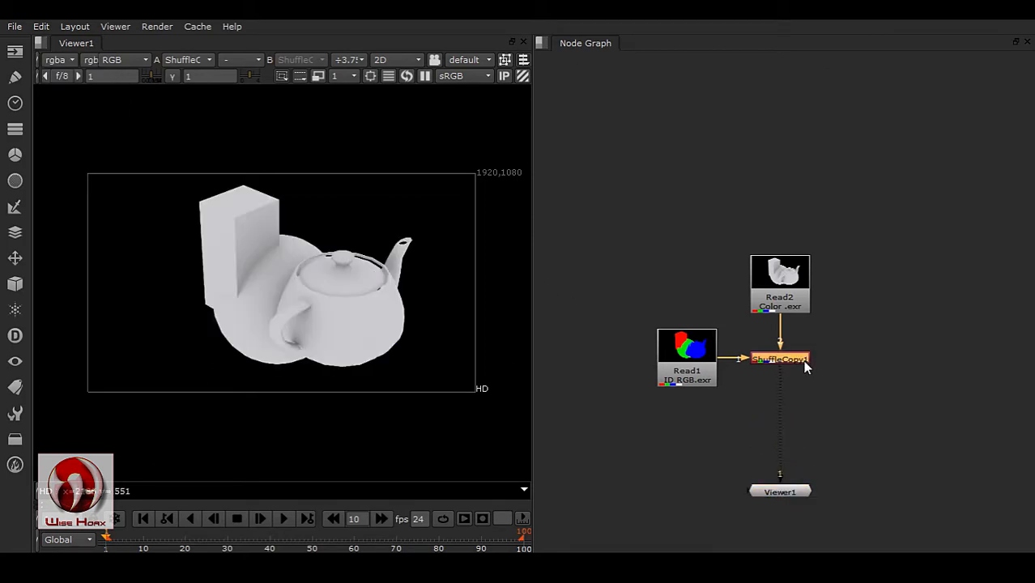
{"action": "key", "text": "g"}
{"action": "left_click_drag", "start_coordinate": [655, 287], "coordinate": [829, 113]}
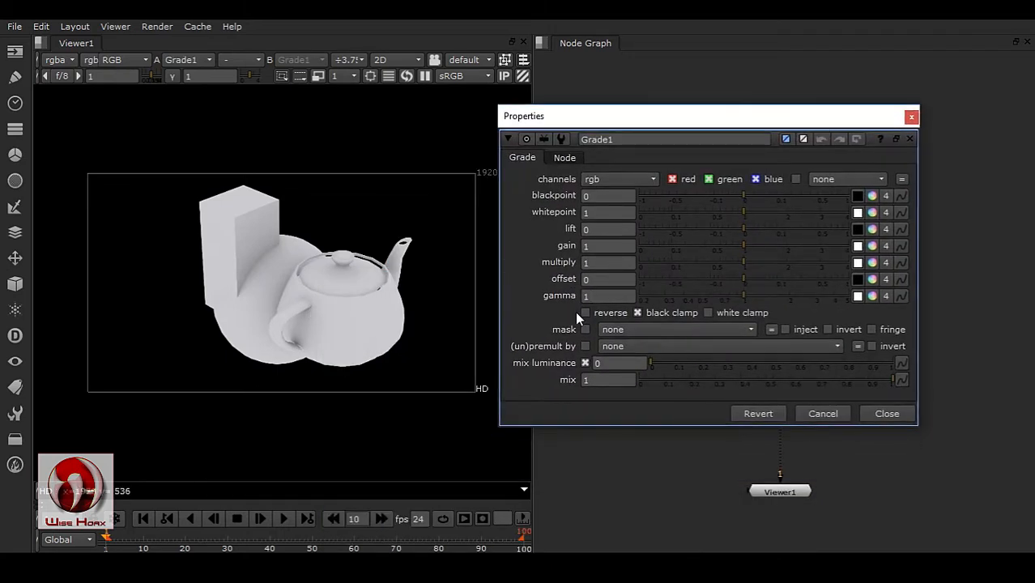
{"action": "left_click", "coordinate": [633, 330]}
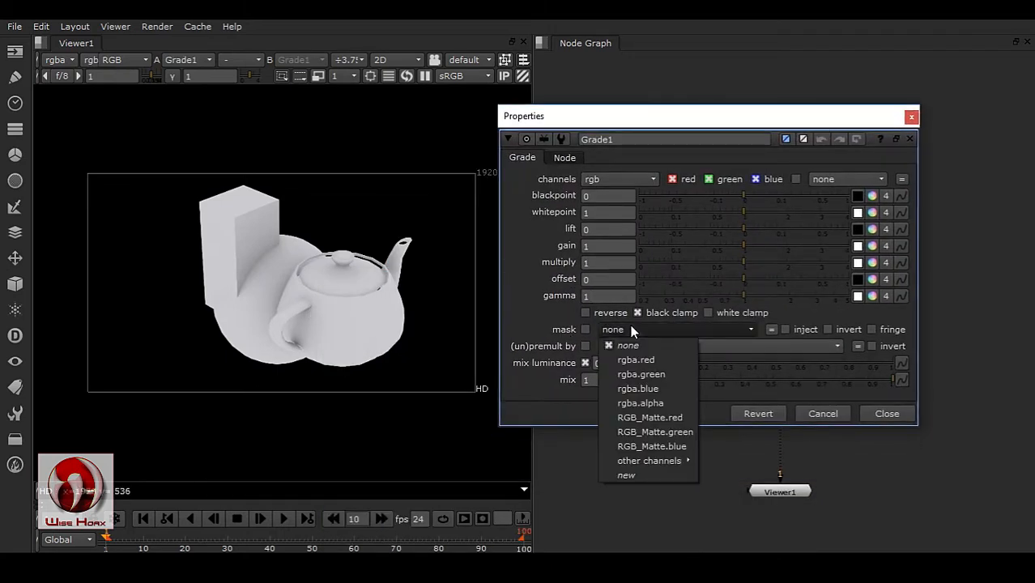
{"action": "left_click", "coordinate": [672, 417]}
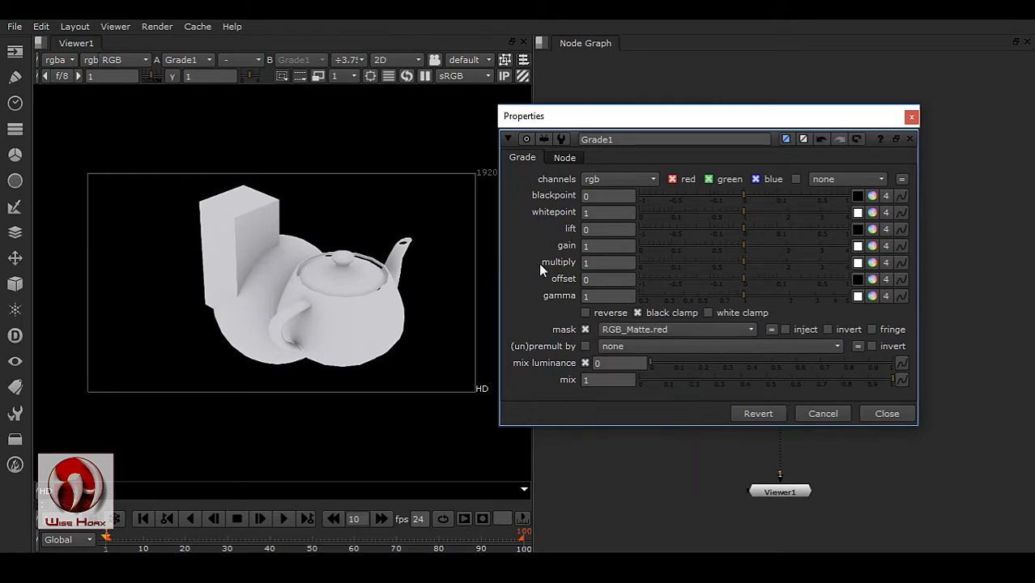
Step: Set the Grade node's multiply to 0, inspect the masked box's edges up close, and close the properties
{"action": "left_click_drag", "start_coordinate": [730, 264], "coordinate": [433, 288]}
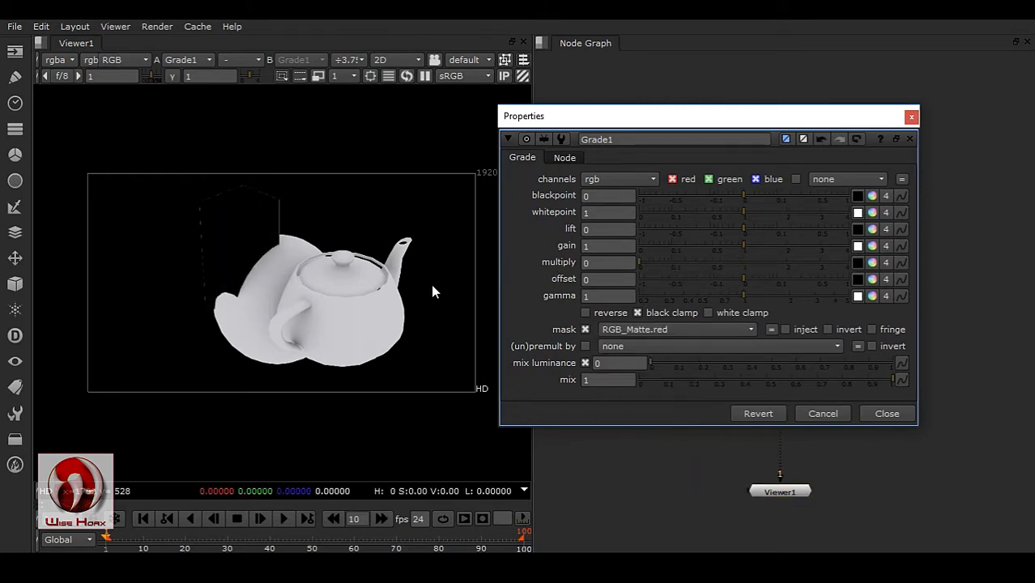
{"action": "scroll", "coordinate": [188, 173], "scroll_direction": "up", "scroll_amount": 5}
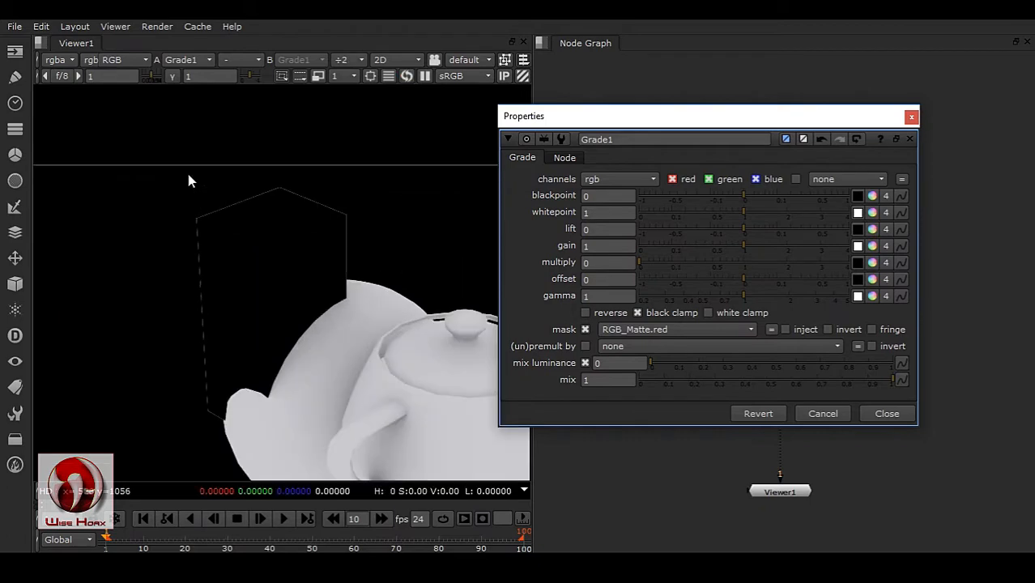
{"action": "middle_click_drag", "start_coordinate": [189, 353], "coordinate": [296, 348]}
{"action": "scroll", "coordinate": [183, 304], "scroll_direction": "up", "scroll_amount": 4}
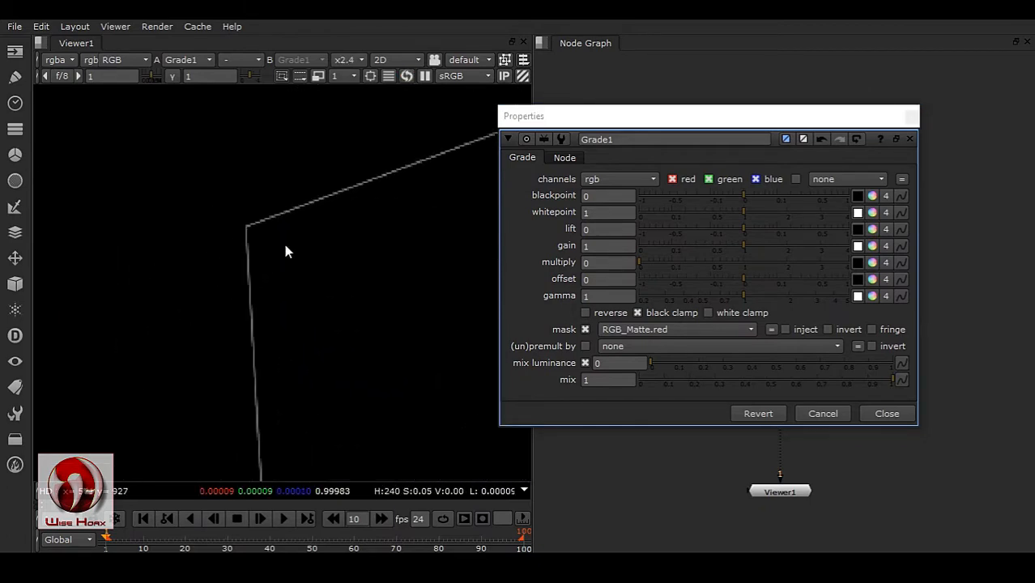
{"action": "scroll", "coordinate": [285, 248], "scroll_direction": "up", "scroll_amount": 2}
{"action": "scroll", "coordinate": [269, 296], "scroll_direction": "down", "scroll_amount": 6}
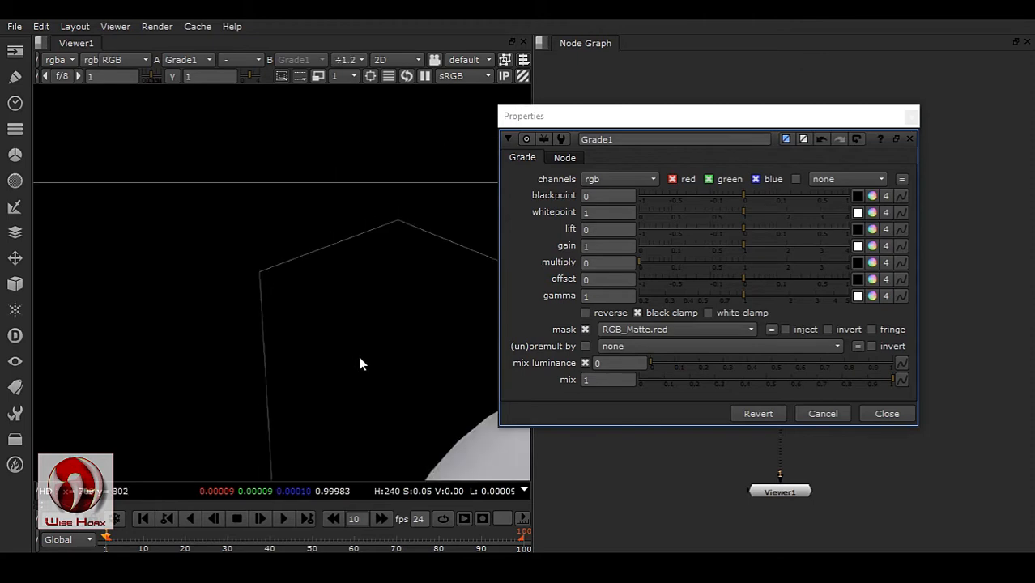
{"action": "left_click", "coordinate": [886, 413]}
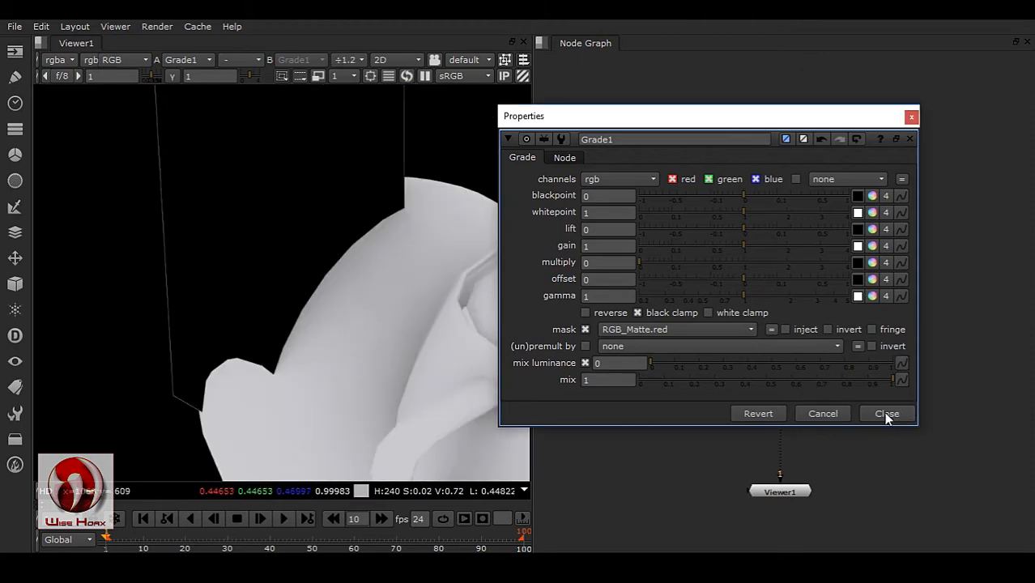
Step: Add two more Grade nodes with the same settings as Grade1 in sequence below it
{"action": "middle_click_drag", "start_coordinate": [818, 405], "coordinate": [804, 306]}
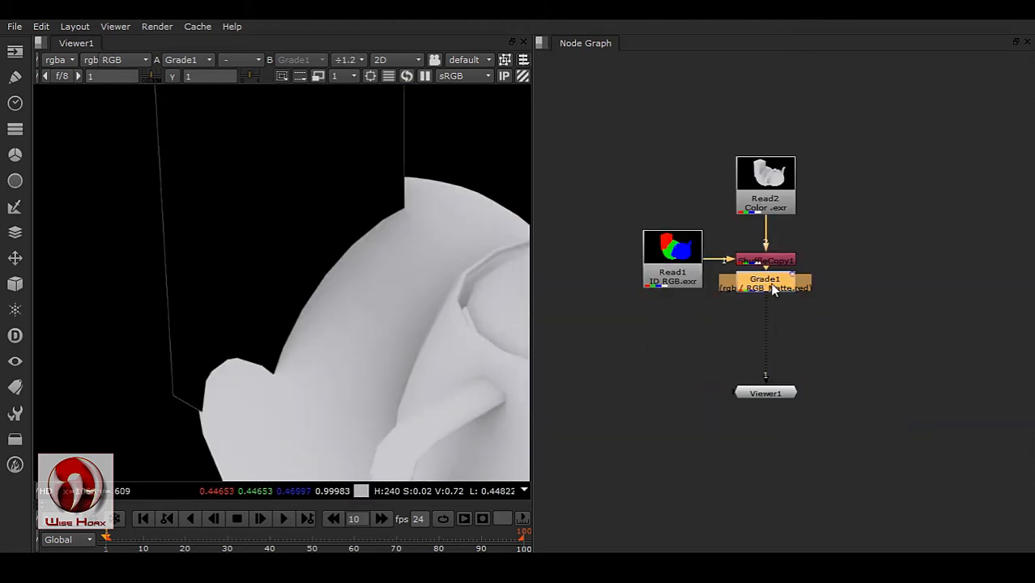
{"action": "key", "text": "g"}
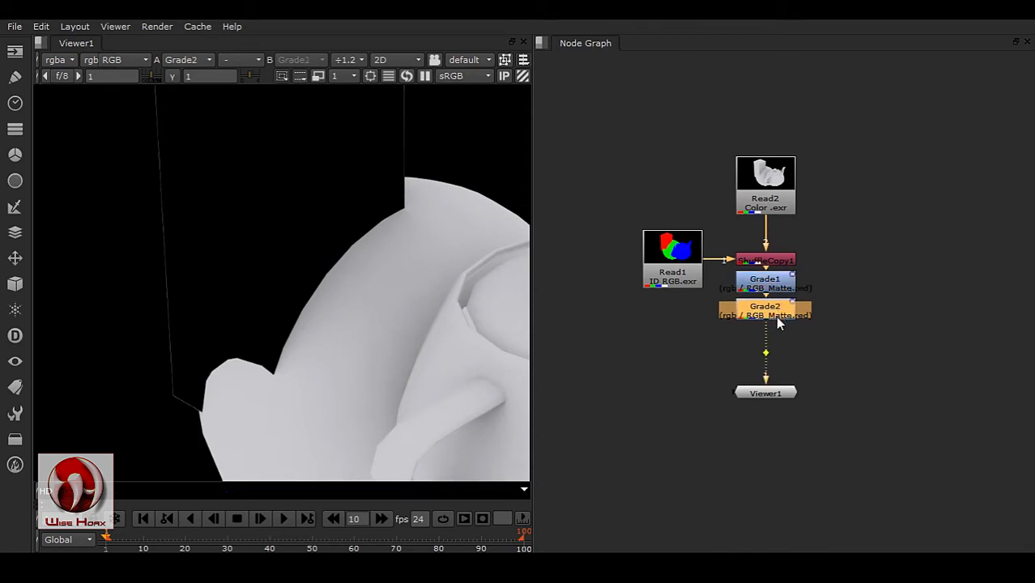
{"action": "key", "text": "g"}
Step: Set the Grade2 mask channel to RGB_Matte.green and close its properties
{"action": "double_click", "coordinate": [773, 311]}
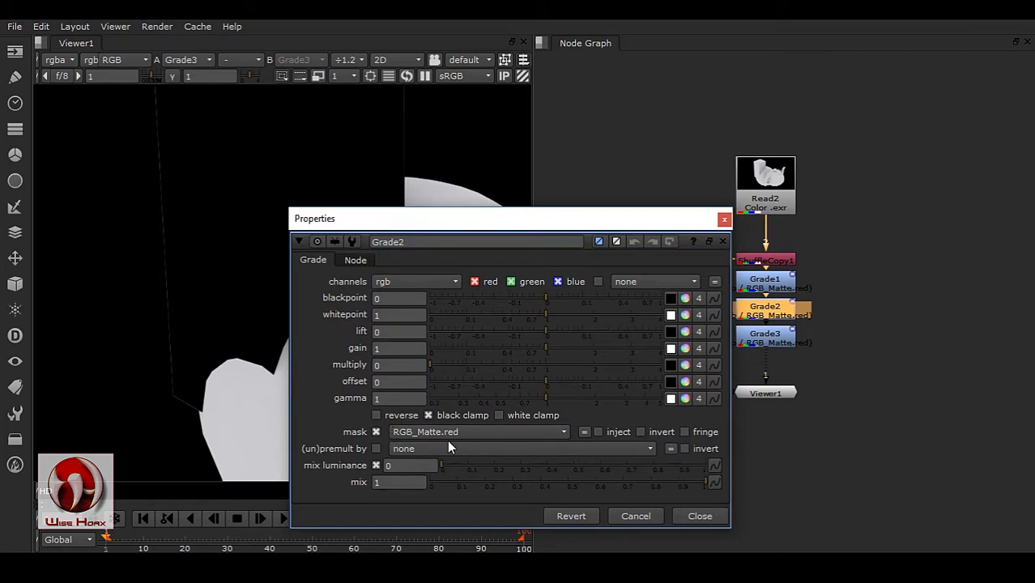
{"action": "left_click", "coordinate": [466, 430]}
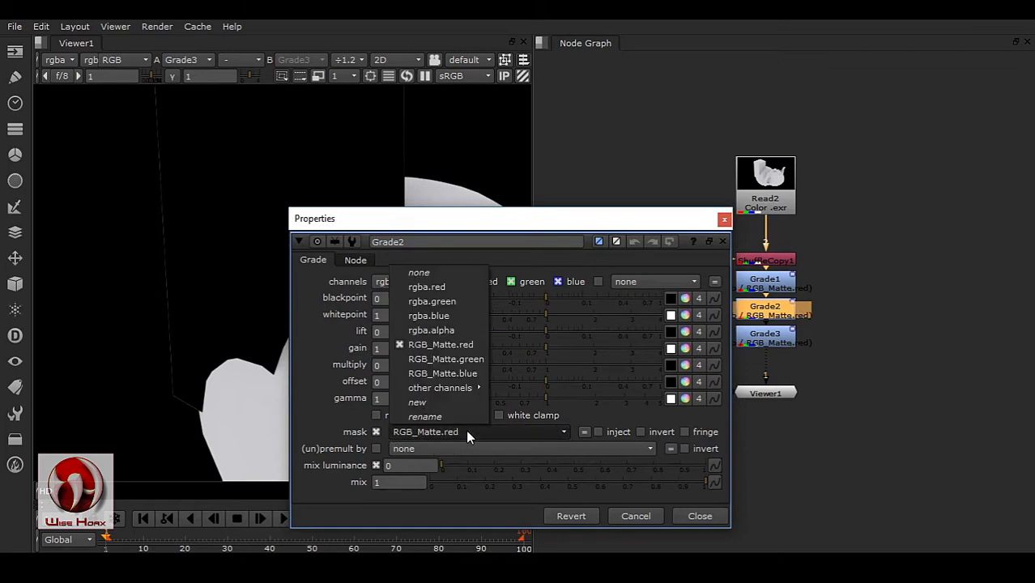
{"action": "left_click", "coordinate": [479, 366]}
{"action": "left_click", "coordinate": [703, 516]}
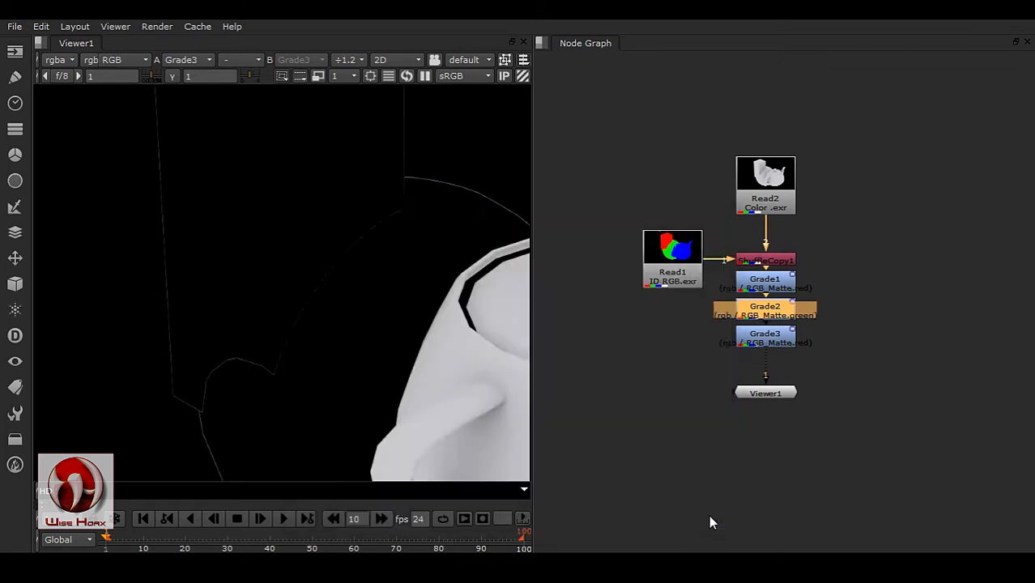
Step: Change the mask channel of Grade3 to RGB_Matte.blue and close its properties
{"action": "double_click", "coordinate": [784, 336]}
{"action": "left_click", "coordinate": [502, 448]}
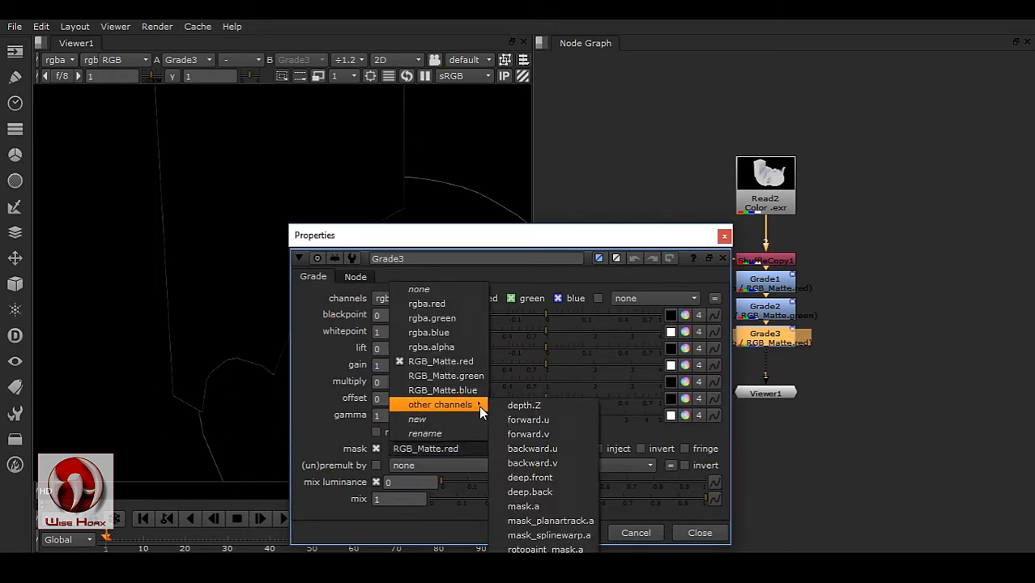
{"action": "left_click", "coordinate": [439, 392]}
{"action": "left_click", "coordinate": [724, 235]}
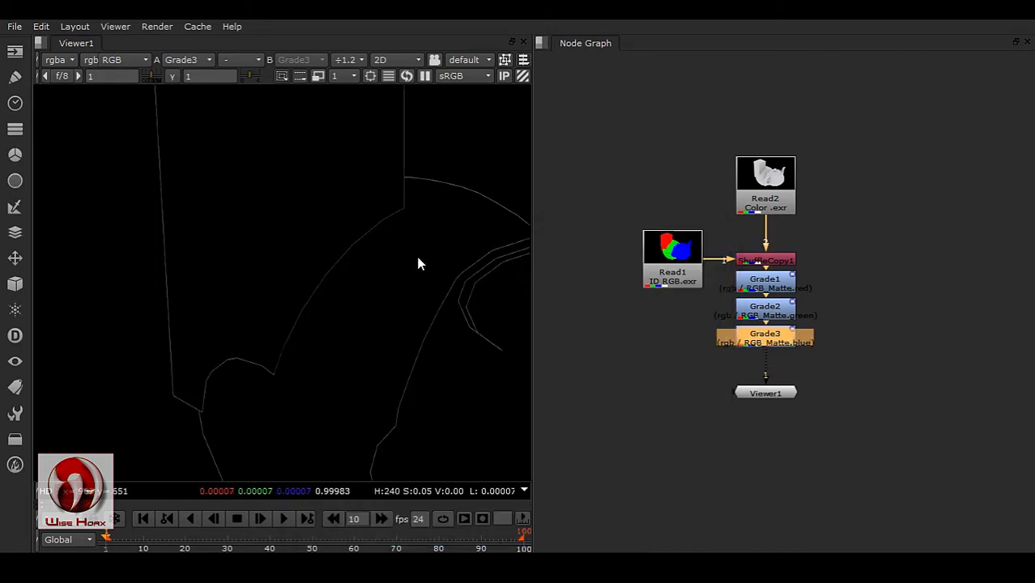
Step: Examine the edges of the box, the middle object and the teapot in the graded result at several magnifications
{"action": "scroll", "coordinate": [320, 291], "scroll_direction": "up", "scroll_amount": 3}
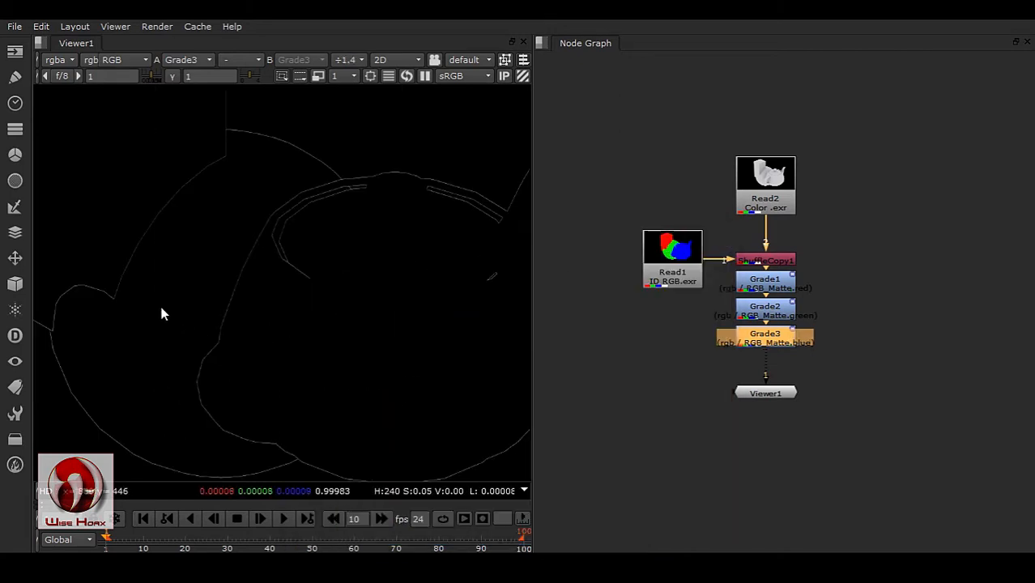
{"action": "scroll", "coordinate": [303, 431], "scroll_direction": "up", "scroll_amount": 1}
{"action": "scroll", "coordinate": [273, 360], "scroll_direction": "up", "scroll_amount": 1}
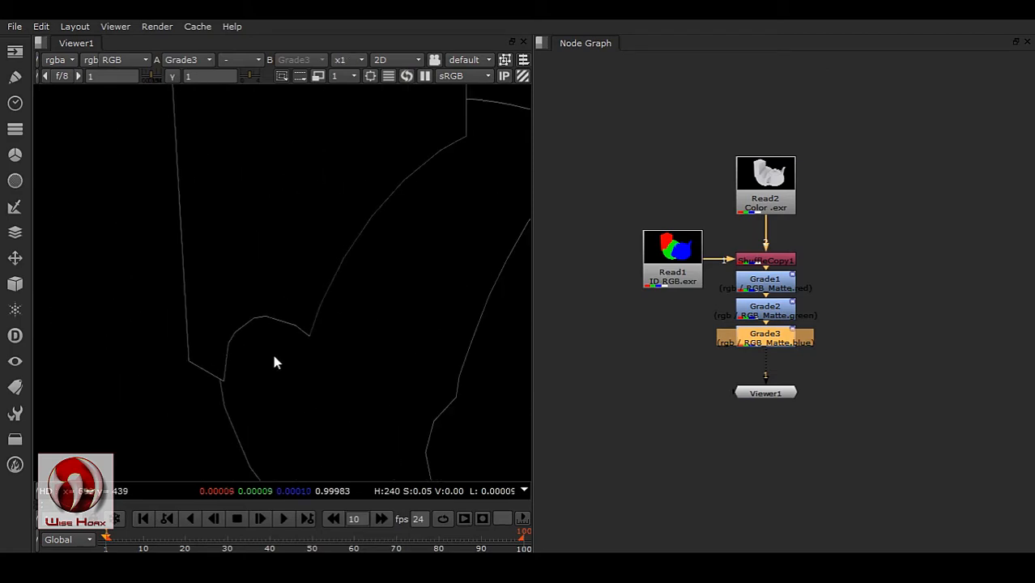
{"action": "scroll", "coordinate": [331, 339], "scroll_direction": "up", "scroll_amount": 1}
{"action": "scroll", "coordinate": [368, 345], "scroll_direction": "up", "scroll_amount": 1}
{"action": "scroll", "coordinate": [348, 328], "scroll_direction": "down", "scroll_amount": 1}
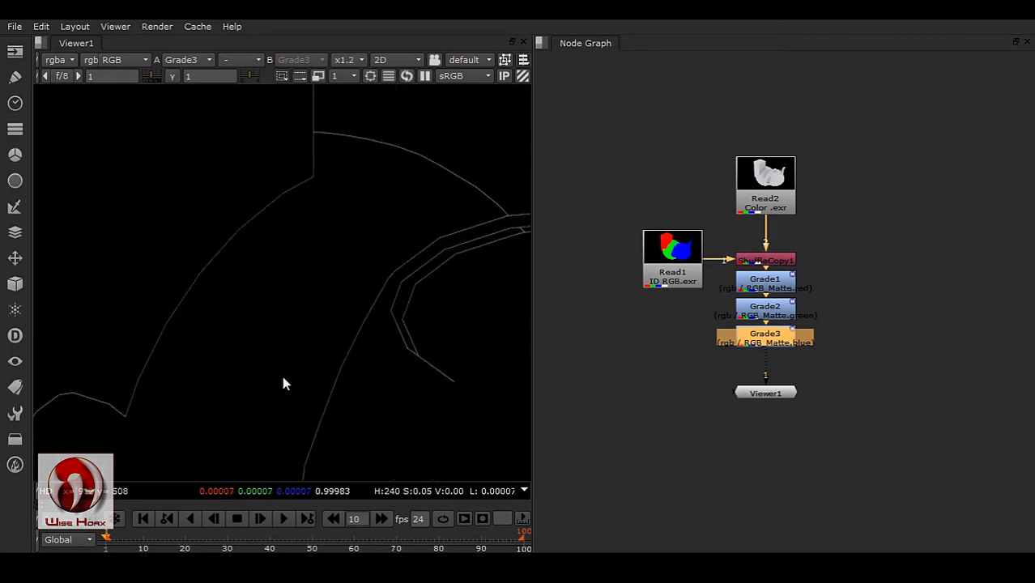
{"action": "scroll", "coordinate": [289, 325], "scroll_direction": "down", "scroll_amount": 1}
{"action": "scroll", "coordinate": [256, 316], "scroll_direction": "down", "scroll_amount": 1}
{"action": "middle_click_drag", "start_coordinate": [332, 276], "coordinate": [256, 316]}
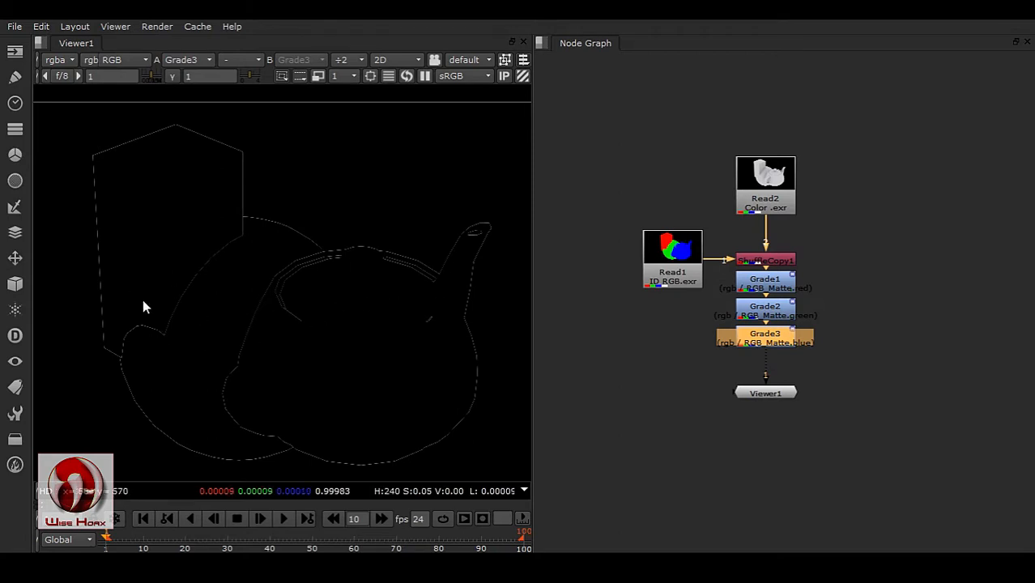
Step: Insert an Unpremult node between the ID RGB Read1 node and ShuffleCopy1, lining it up between the two
{"action": "left_click_drag", "start_coordinate": [670, 271], "coordinate": [567, 271]}
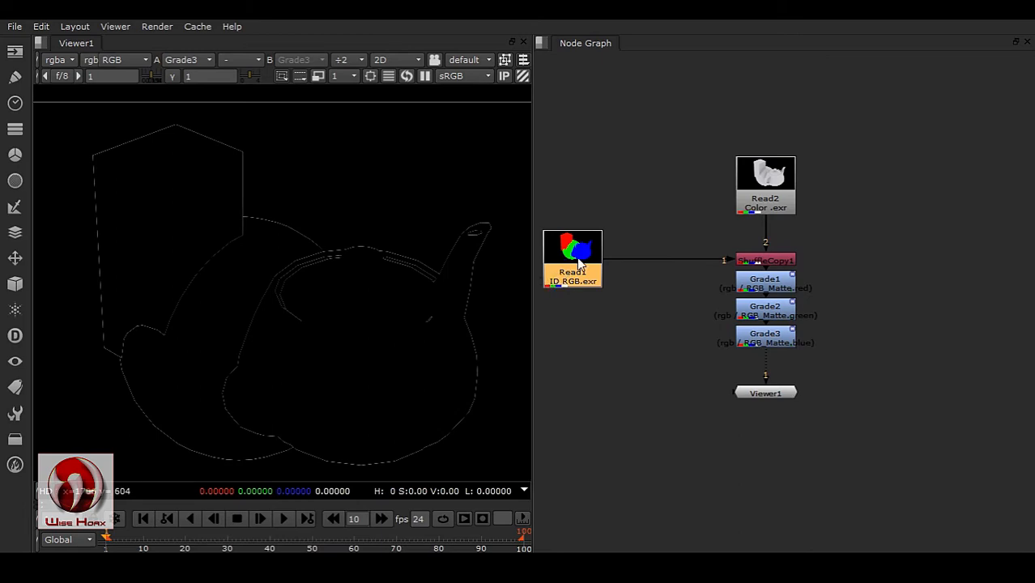
{"action": "key", "text": "Tab"}
{"action": "type", "text": "Unpremult"}
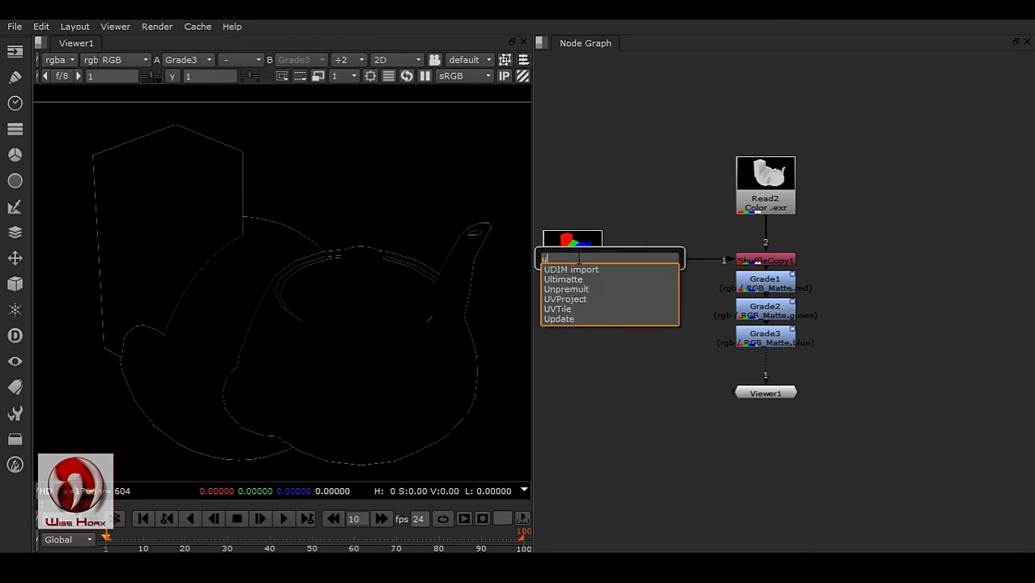
{"action": "key", "text": "Return"}
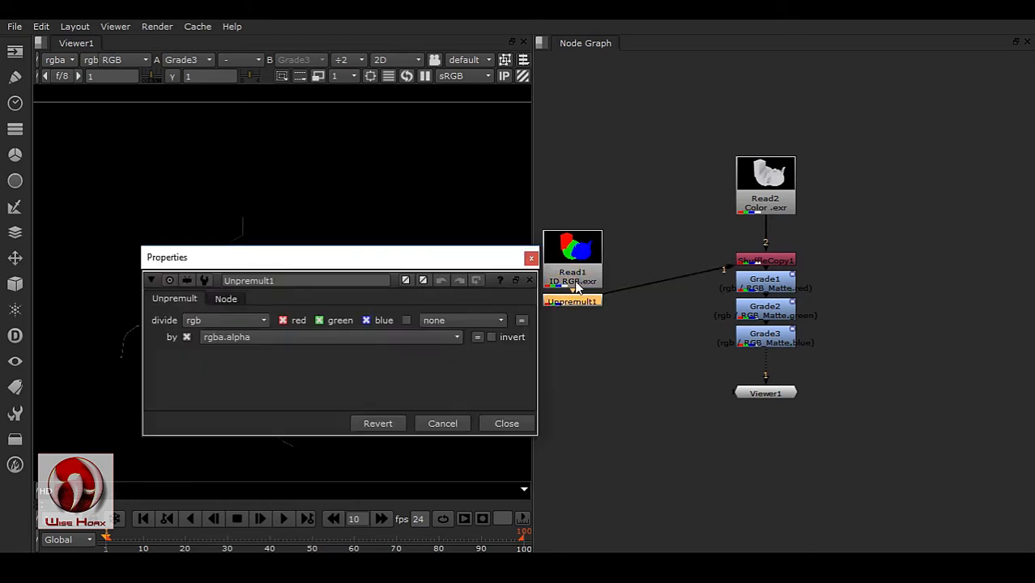
{"action": "left_click", "coordinate": [531, 259]}
{"action": "left_click_drag", "start_coordinate": [575, 293], "coordinate": [647, 252]}
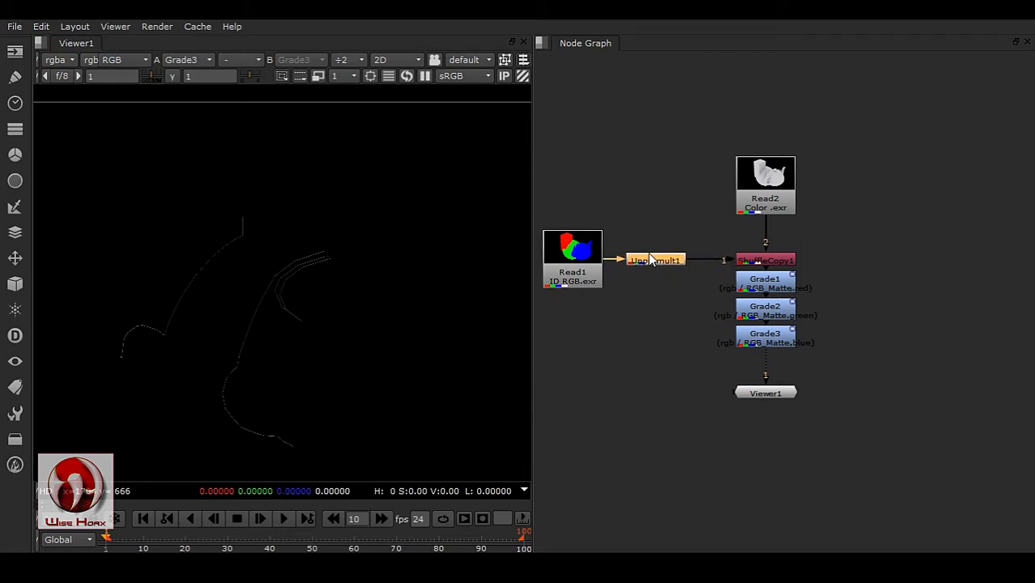
Step: Move the Viewer1 node out to the side of the Grade stack to free the space below it
{"action": "middle_click_drag", "start_coordinate": [657, 294], "coordinate": [773, 290]}
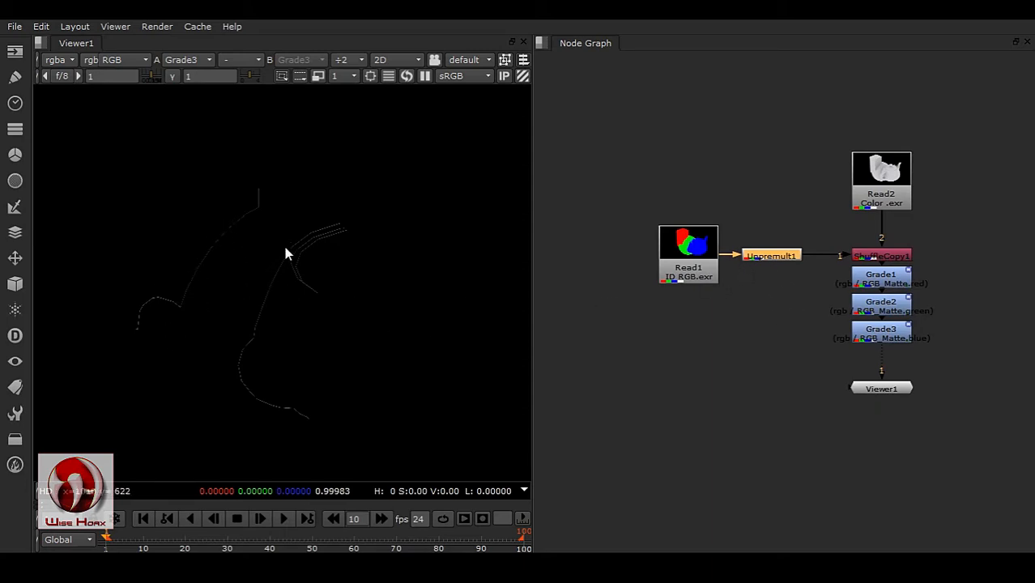
{"action": "middle_click_drag", "start_coordinate": [796, 320], "coordinate": [755, 274]}
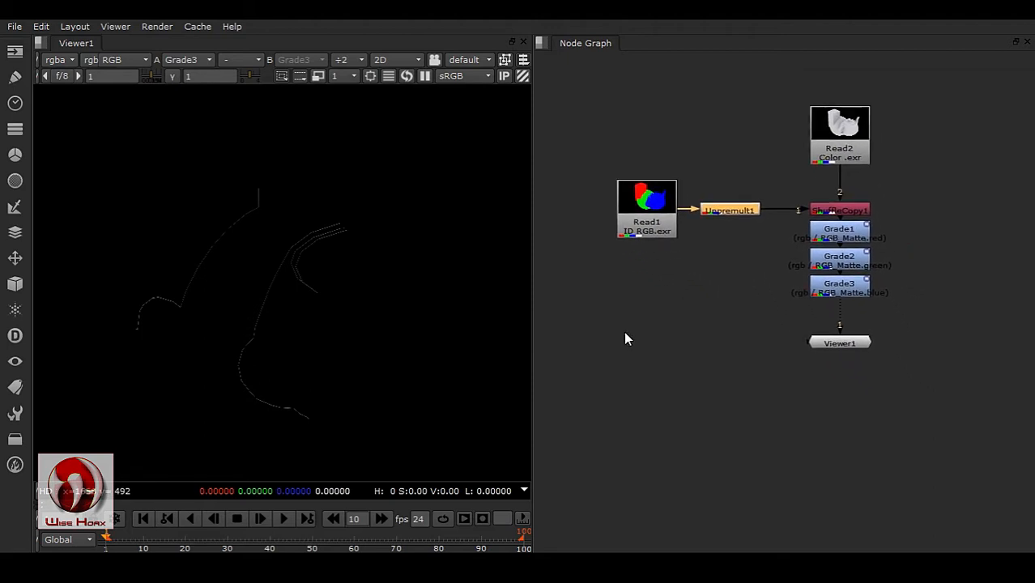
{"action": "middle_click_drag", "start_coordinate": [803, 350], "coordinate": [816, 314]}
{"action": "left_click_drag", "start_coordinate": [874, 312], "coordinate": [1008, 327]}
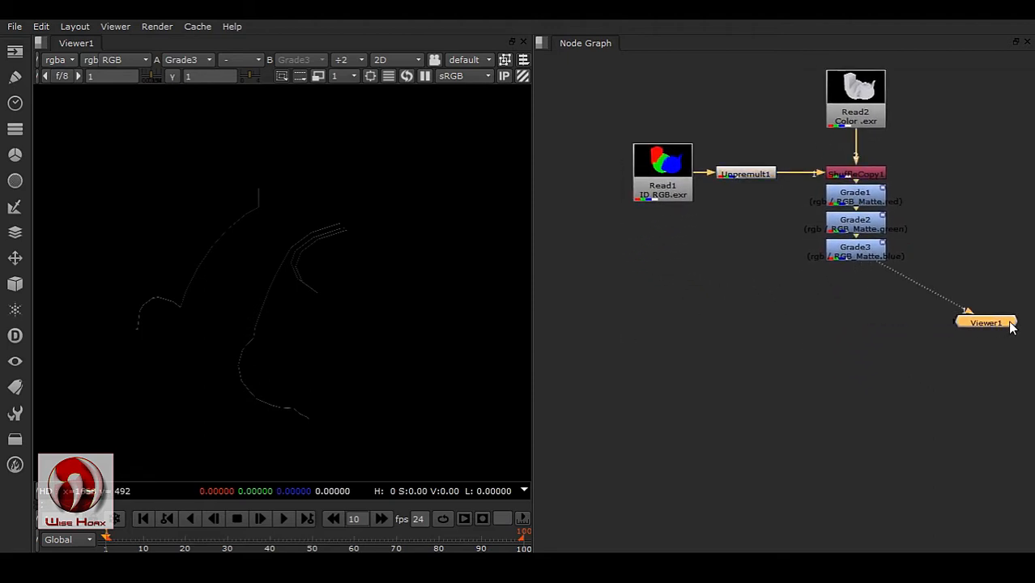
{"action": "middle_click_drag", "start_coordinate": [630, 102], "coordinate": [646, 165]}
{"action": "left_click_drag", "start_coordinate": [609, 102], "coordinate": [913, 344]}
{"action": "left_click", "coordinate": [950, 252]}
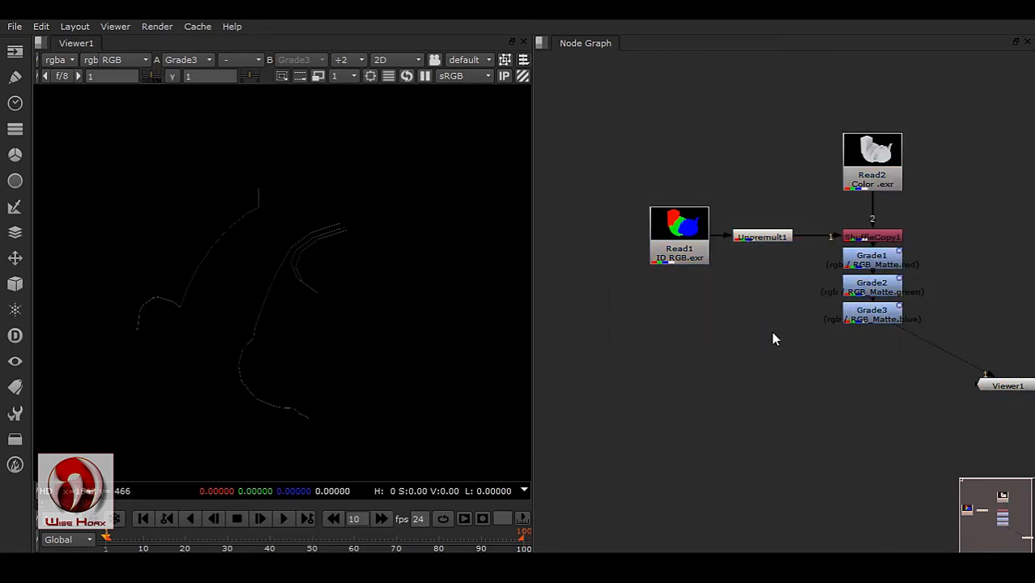
{"action": "middle_click_drag", "start_coordinate": [774, 338], "coordinate": [783, 296]}
Step: Duplicate the Color Read2 node and place the unconnected copy below the existing node tree
{"action": "left_click", "coordinate": [883, 132]}
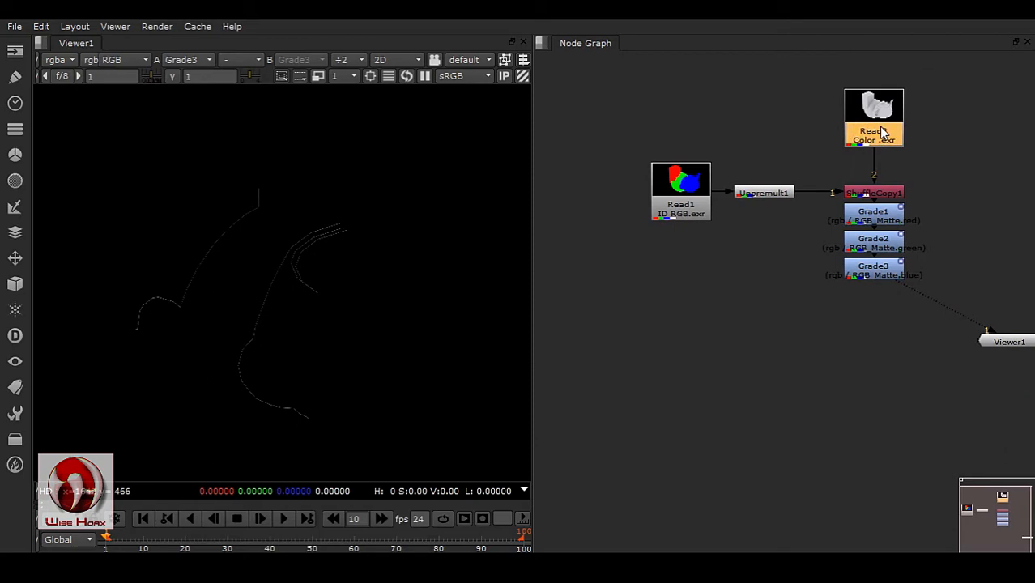
{"action": "key", "text": "ctrl+c"}
{"action": "key", "text": "ctrl+v"}
{"action": "left_click_drag", "start_coordinate": [870, 146], "coordinate": [765, 361]}
Step: Duplicate the ID RGB Read1 node and arrange the copy below and to the side of the Color copy
{"action": "left_click", "coordinate": [692, 215]}
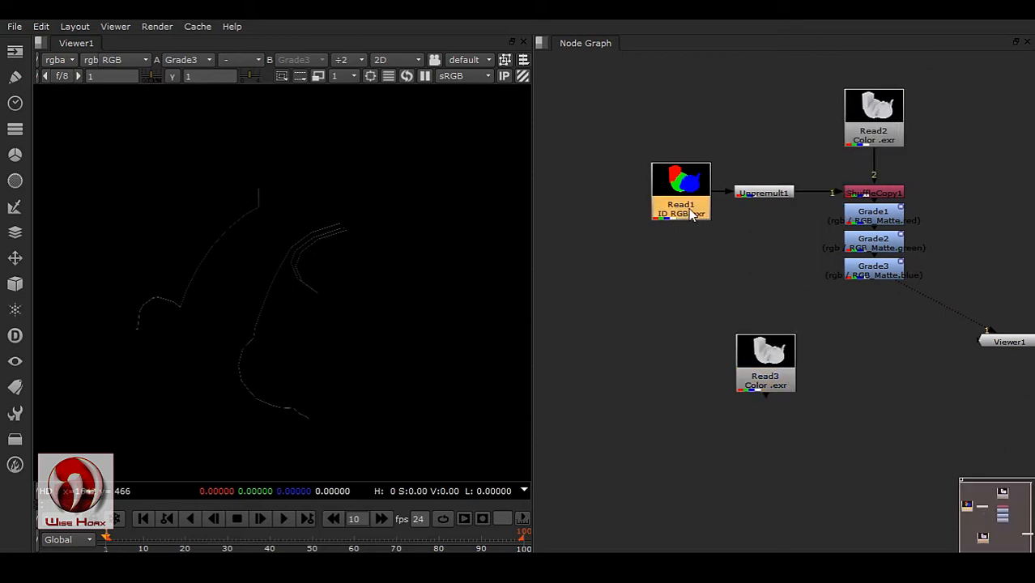
{"action": "key", "text": "ctrl+c"}
{"action": "key", "text": "ctrl+v"}
{"action": "left_click_drag", "start_coordinate": [701, 236], "coordinate": [647, 437]}
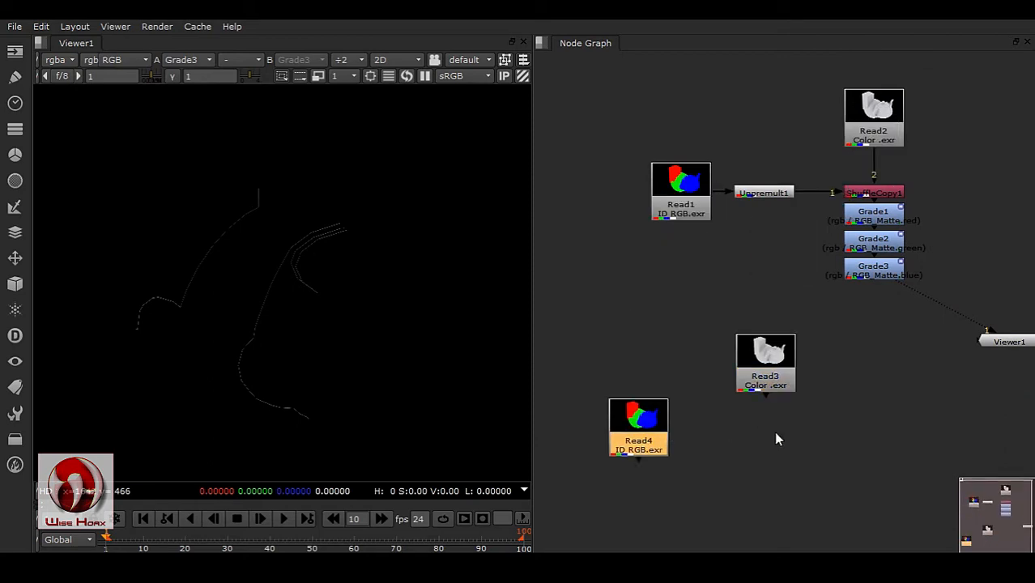
{"action": "middle_click_drag", "start_coordinate": [775, 439], "coordinate": [807, 312]}
{"action": "left_click_drag", "start_coordinate": [804, 267], "coordinate": [754, 305]}
{"action": "left_click_drag", "start_coordinate": [673, 342], "coordinate": [615, 458]}
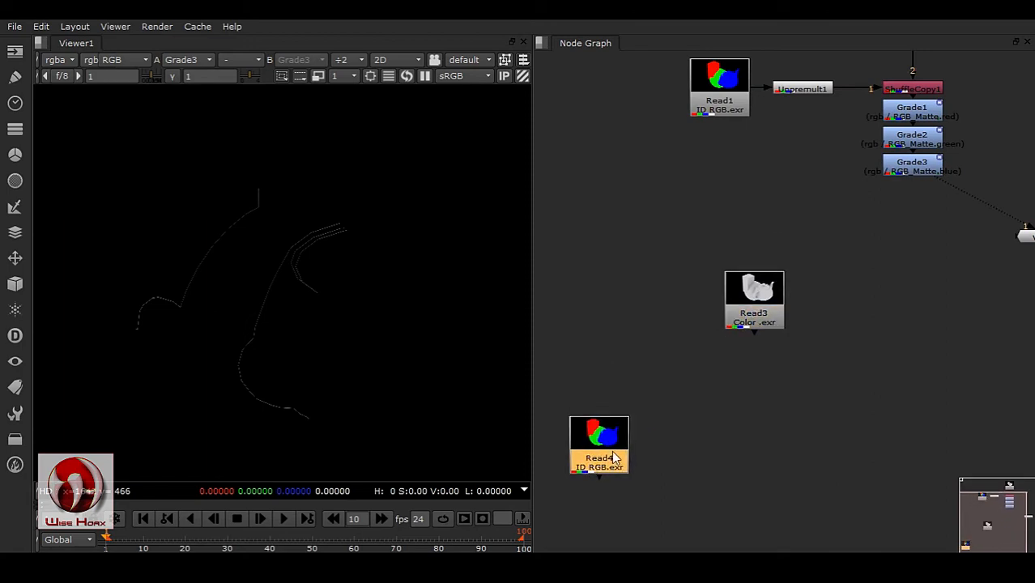
Step: Add a Shuffle node under Read4 that routes the red channel to red, green, blue and alpha, placed diagonally below it
{"action": "middle_click_drag", "start_coordinate": [728, 397], "coordinate": [746, 288]}
{"action": "left_click_drag", "start_coordinate": [624, 349], "coordinate": [657, 323]}
{"action": "key", "text": "Tab"}
{"action": "type", "text": "s"}
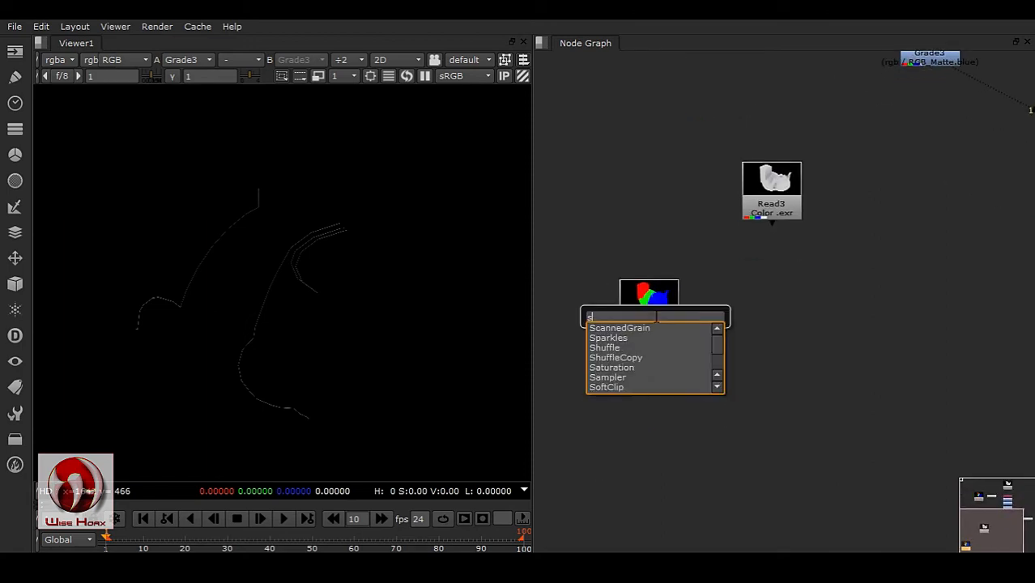
{"action": "left_click", "coordinate": [619, 348]}
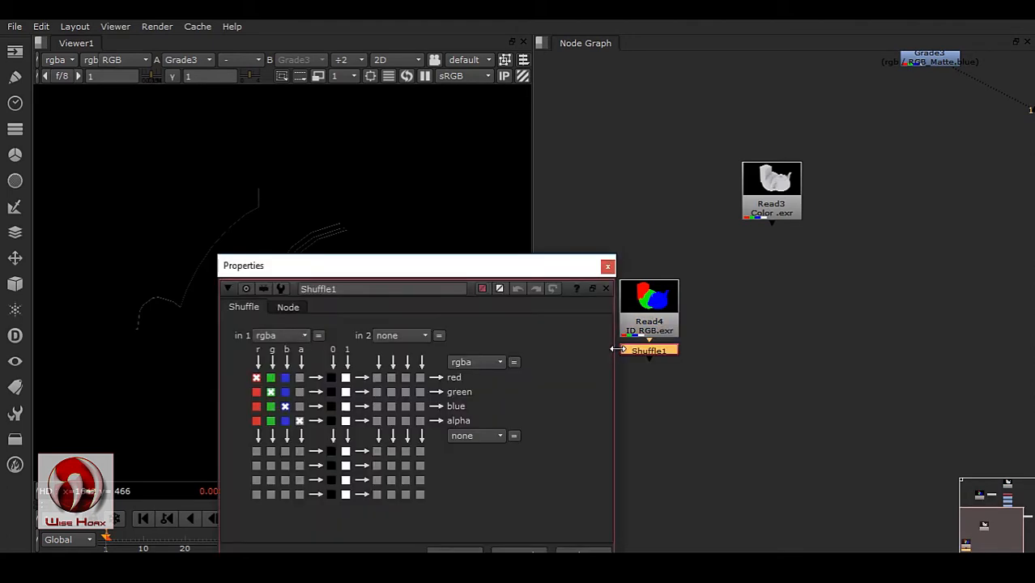
{"action": "left_click", "coordinate": [256, 392]}
{"action": "left_click", "coordinate": [256, 407]}
{"action": "left_click", "coordinate": [256, 421]}
{"action": "left_click", "coordinate": [608, 266]}
{"action": "left_click_drag", "start_coordinate": [634, 340], "coordinate": [560, 406]}
{"action": "middle_click_drag", "start_coordinate": [652, 395], "coordinate": [658, 378]}
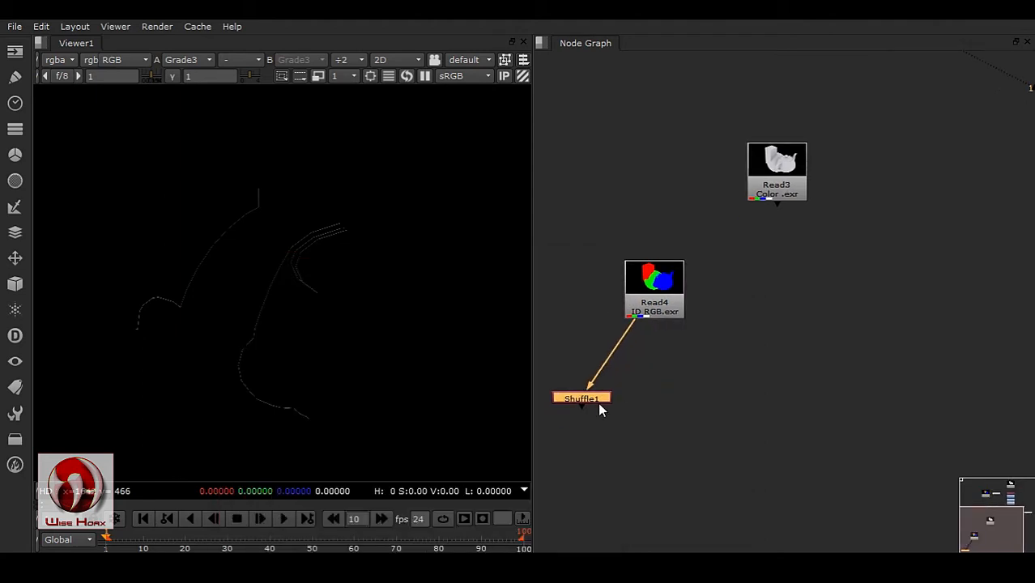
Step: Duplicate Shuffle1, connect the copy to Read4 and route the green channel to red, green, blue and alpha
{"action": "key", "text": "ctrl+c"}
{"action": "key", "text": "ctrl+v"}
{"action": "left_click_drag", "start_coordinate": [615, 405], "coordinate": [654, 308]}
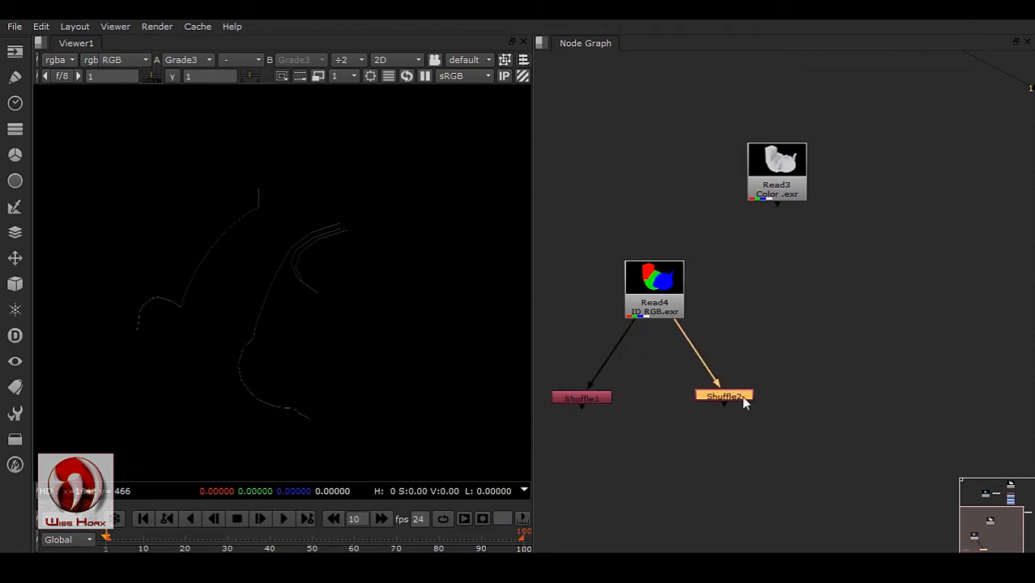
{"action": "double_click", "coordinate": [743, 398]}
{"action": "left_click", "coordinate": [346, 406]}
{"action": "left_click", "coordinate": [345, 421]}
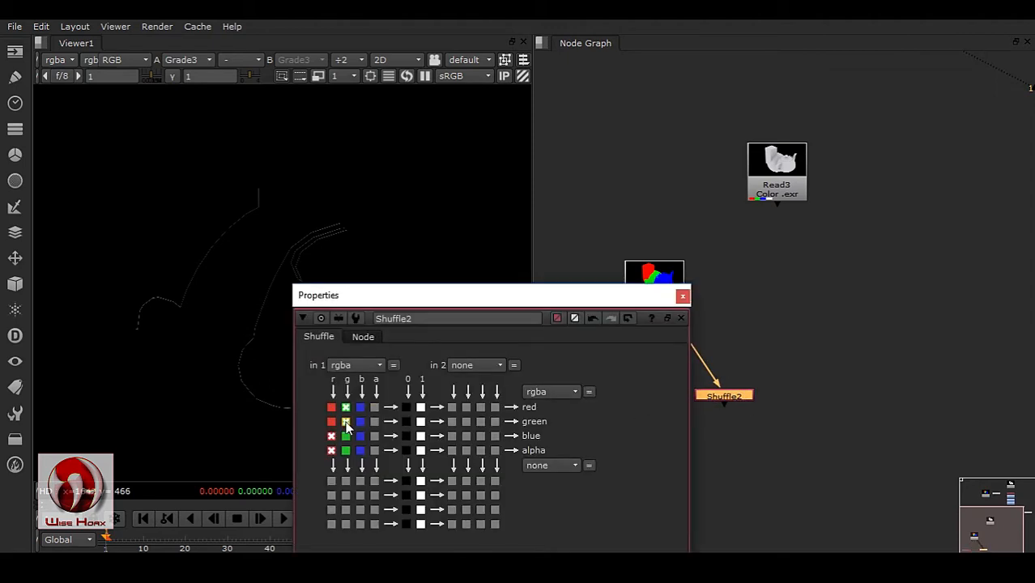
{"action": "left_click", "coordinate": [346, 436]}
{"action": "left_click", "coordinate": [345, 450]}
{"action": "left_click", "coordinate": [683, 297]}
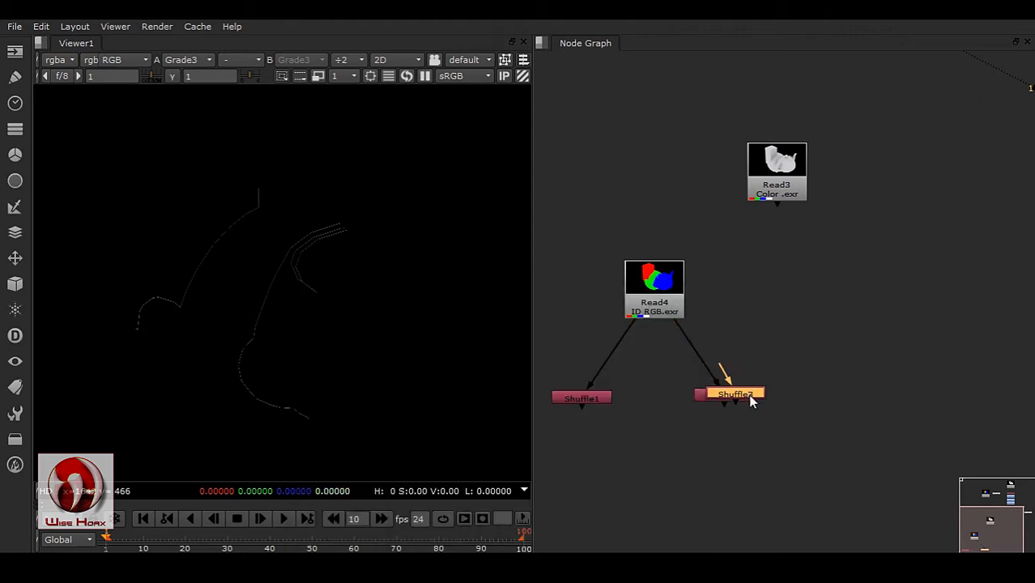
Step: Connect a third Shuffle copy to Read4, route the blue channel to all four outputs, and spread the nodes out
{"action": "left_click_drag", "start_coordinate": [750, 395], "coordinate": [673, 303]}
{"action": "left_click_drag", "start_coordinate": [679, 305], "coordinate": [797, 274]}
{"action": "double_click", "coordinate": [825, 388]}
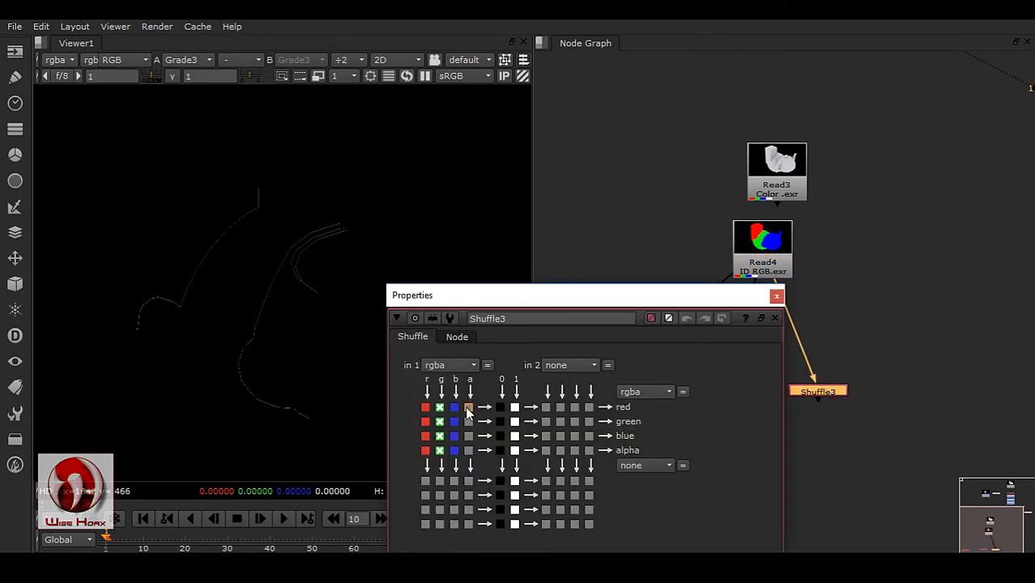
{"action": "left_click", "coordinate": [453, 408]}
{"action": "left_click", "coordinate": [453, 450]}
{"action": "left_click", "coordinate": [776, 295]}
{"action": "left_click_drag", "start_coordinate": [762, 266], "coordinate": [706, 290]}
{"action": "left_click_drag", "start_coordinate": [554, 395], "coordinate": [575, 391]}
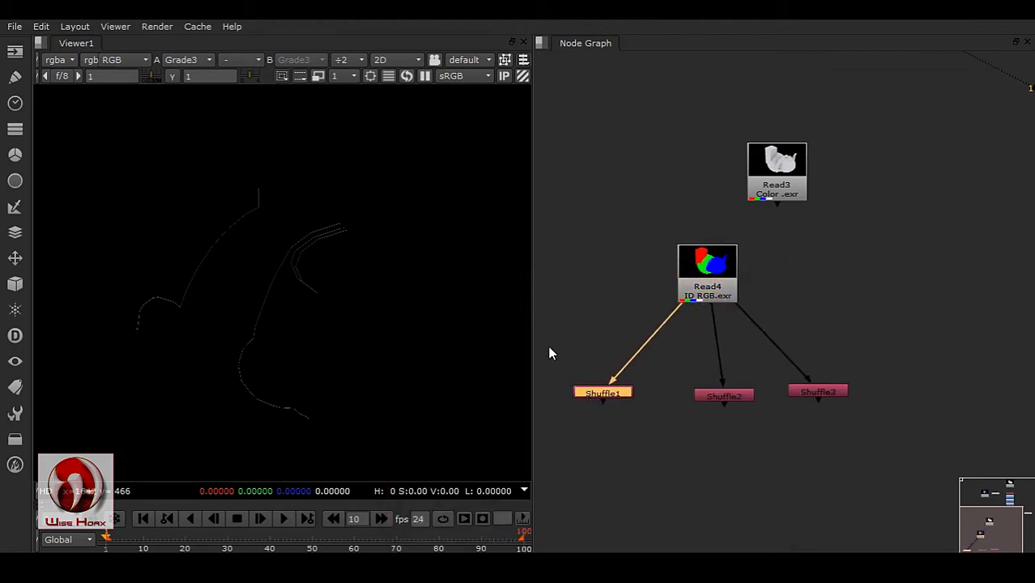
Step: Turn on the thumbnails of the three Shuffle nodes and space them evenly beneath Read4
{"action": "left_click_drag", "start_coordinate": [543, 336], "coordinate": [881, 460]}
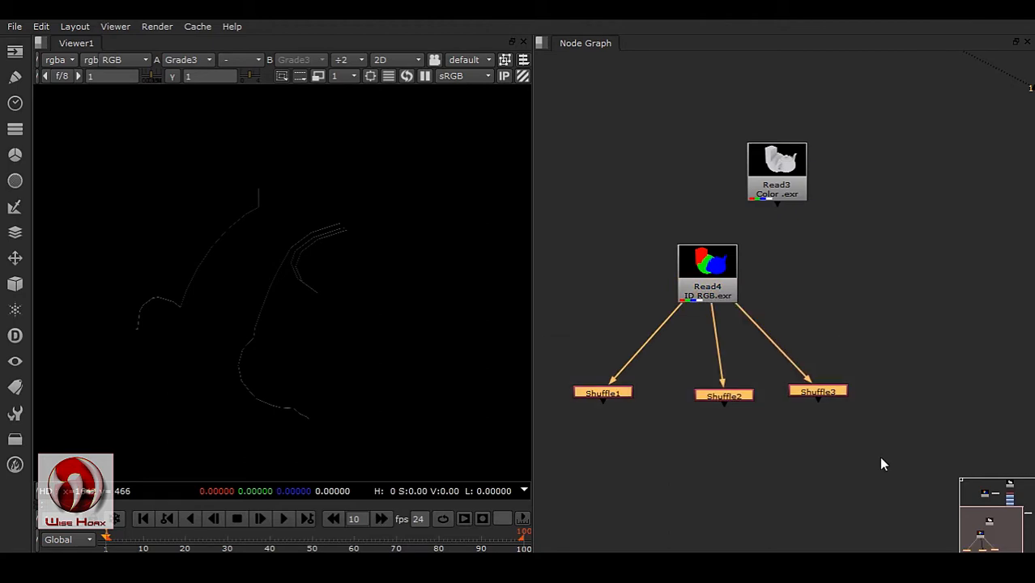
{"action": "key", "text": "alt+p"}
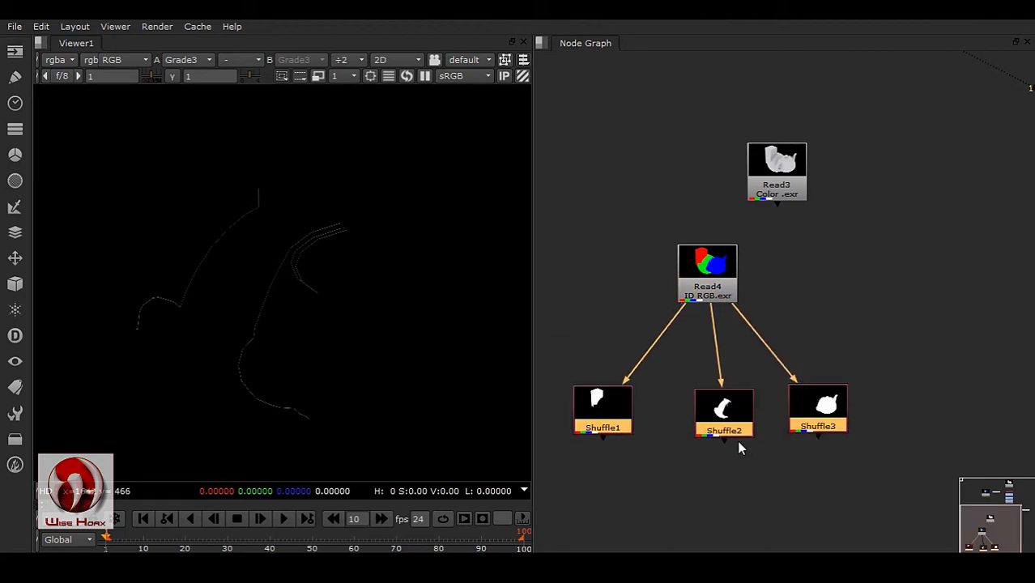
{"action": "left_click_drag", "start_coordinate": [729, 433], "coordinate": [716, 432]}
{"action": "left_click", "coordinate": [820, 342]}
{"action": "left_click", "coordinate": [819, 424]}
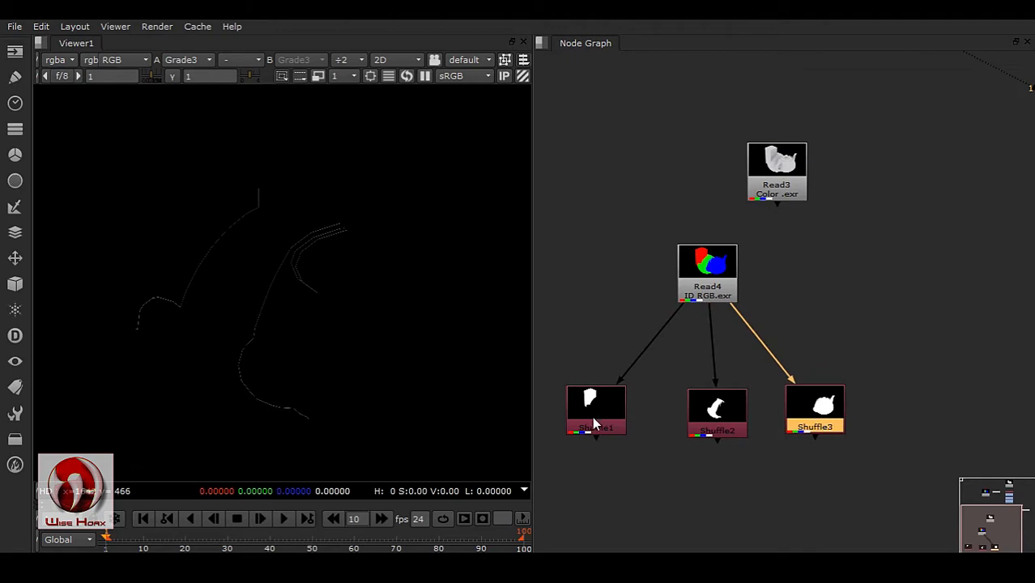
{"action": "left_click_drag", "start_coordinate": [591, 416], "coordinate": [614, 416]}
{"action": "middle_click_drag", "start_coordinate": [708, 332], "coordinate": [713, 273]}
{"action": "left_click_drag", "start_coordinate": [713, 231], "coordinate": [718, 231]}
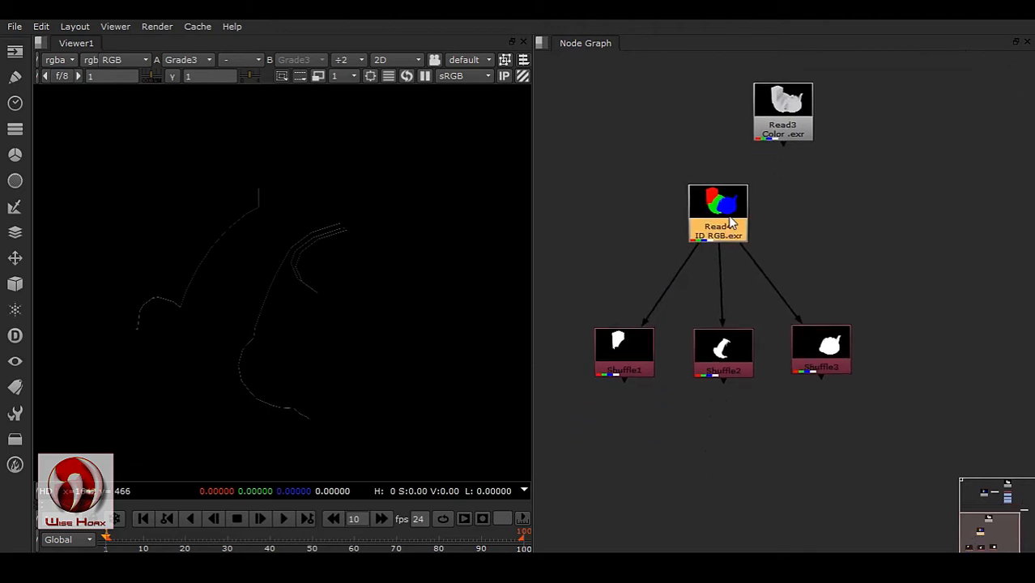
Step: Add a Copy node with Shuffle1 as its A input and the Color Read3 node as its B input, and view it
{"action": "left_click_drag", "start_coordinate": [810, 121], "coordinate": [908, 128]}
{"action": "middle_click_drag", "start_coordinate": [863, 276], "coordinate": [872, 231]}
{"action": "left_click", "coordinate": [675, 382]}
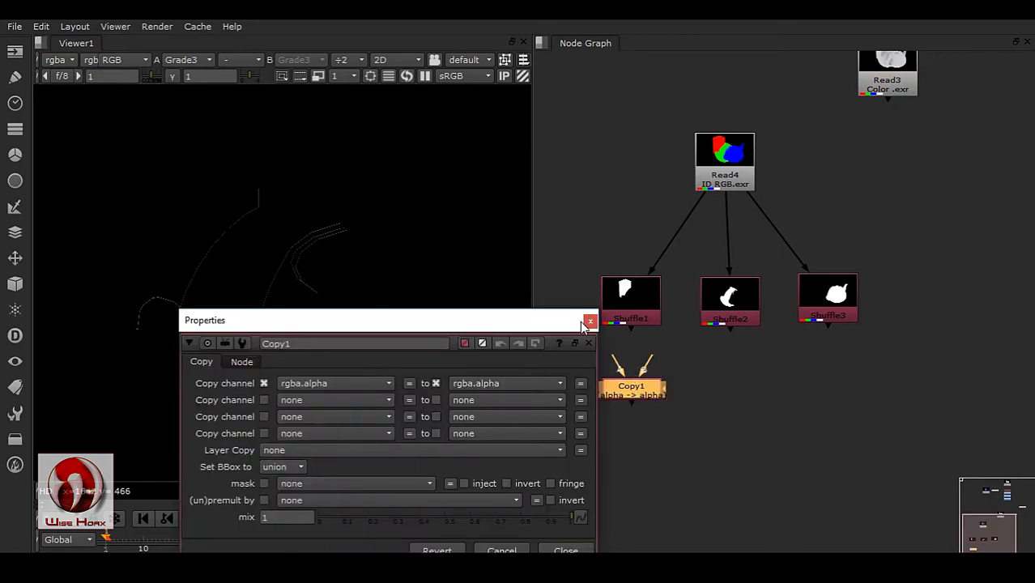
{"action": "left_click", "coordinate": [590, 321]}
{"action": "left_click_drag", "start_coordinate": [620, 366], "coordinate": [888, 74]}
{"action": "key", "text": "1"}
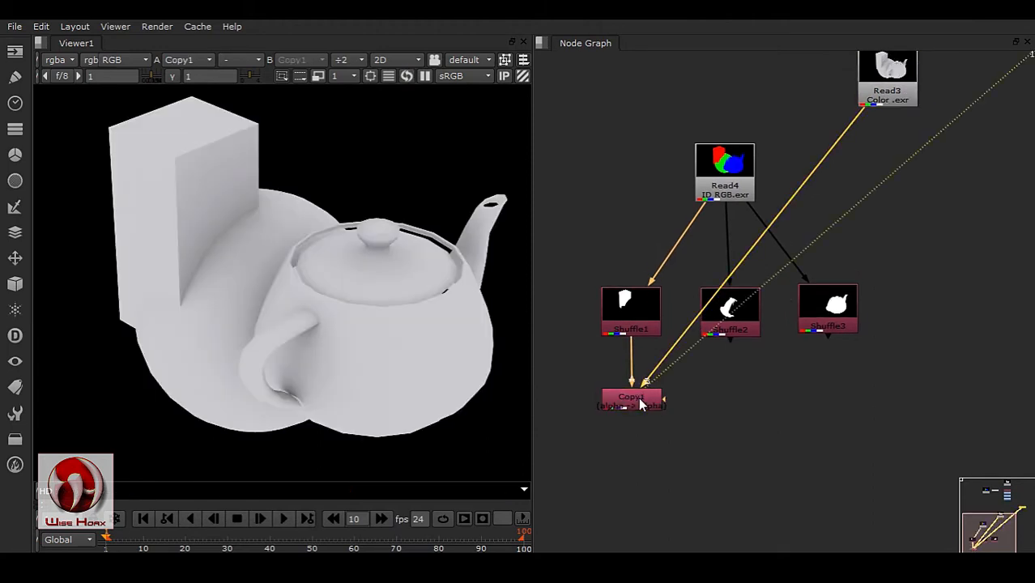
Step: Add a Premult node with its default settings after Copy1 and fit the image in the viewer
{"action": "key", "text": "Tab"}
{"action": "type", "text": "premult"}
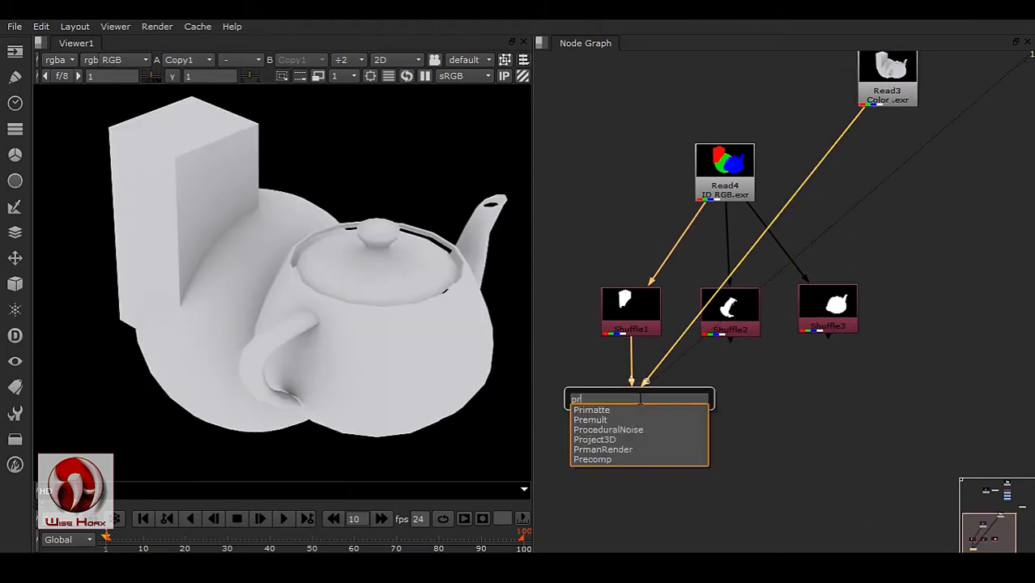
{"action": "key", "text": "Return"}
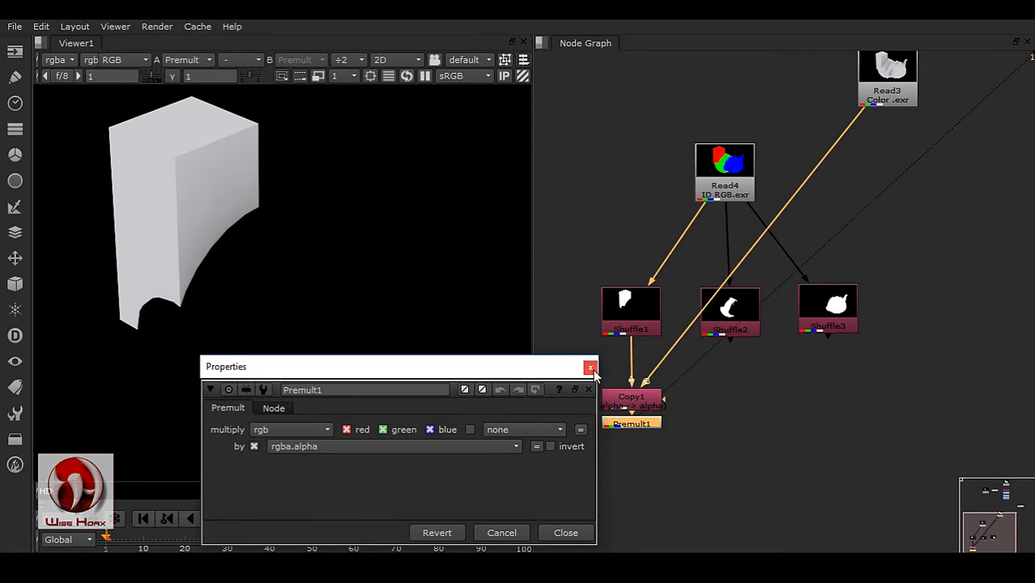
{"action": "left_click", "coordinate": [590, 366]}
{"action": "key", "text": "f"}
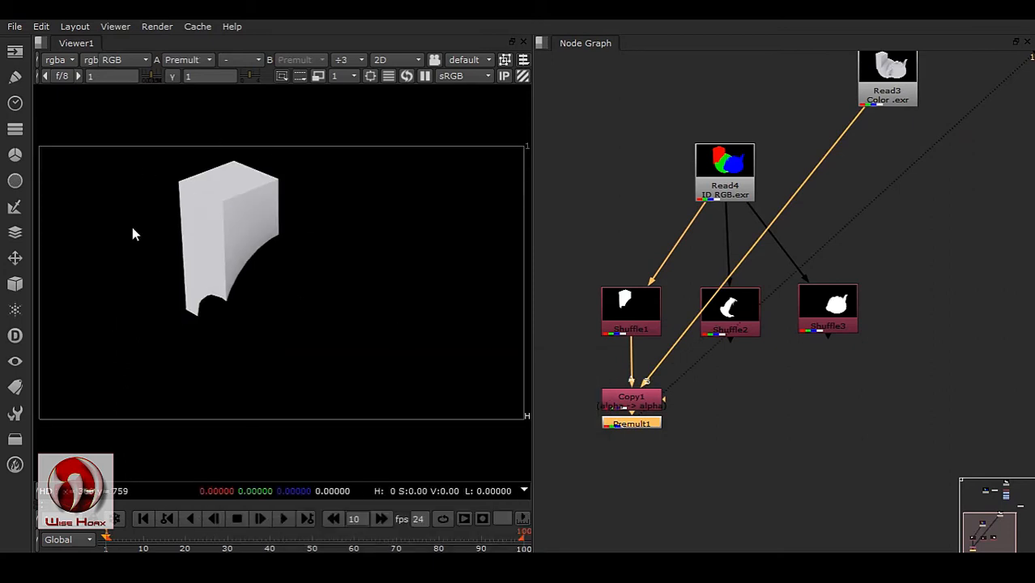
Step: Duplicate Copy1 and Premult1, connect the new Copy node to Shuffle2 and Read3, and view Premult2
{"action": "middle_click_drag", "start_coordinate": [684, 342], "coordinate": [659, 324]}
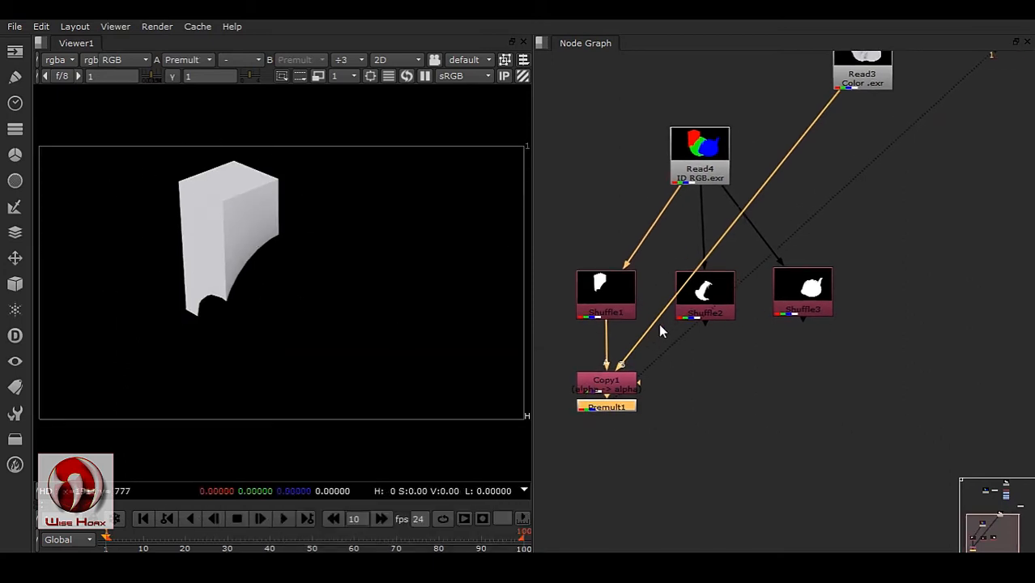
{"action": "left_click_drag", "start_coordinate": [548, 350], "coordinate": [697, 447]}
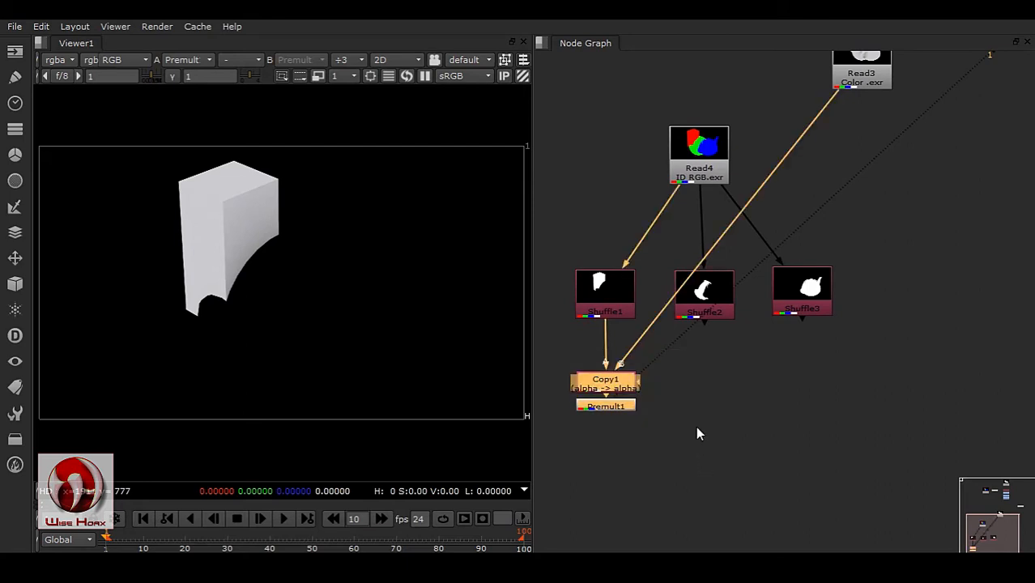
{"action": "key", "text": "ctrl+c"}
{"action": "key", "text": "ctrl+v"}
{"action": "left_click_drag", "start_coordinate": [591, 358], "coordinate": [703, 306]}
{"action": "left_click_drag", "start_coordinate": [714, 343], "coordinate": [888, 67]}
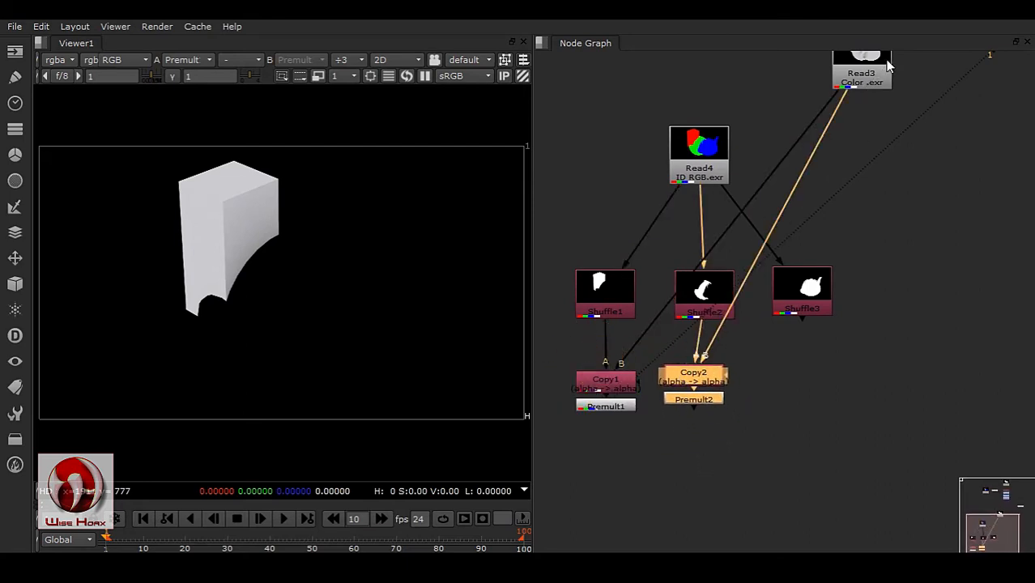
{"action": "left_click", "coordinate": [705, 400]}
{"action": "key", "text": "1"}
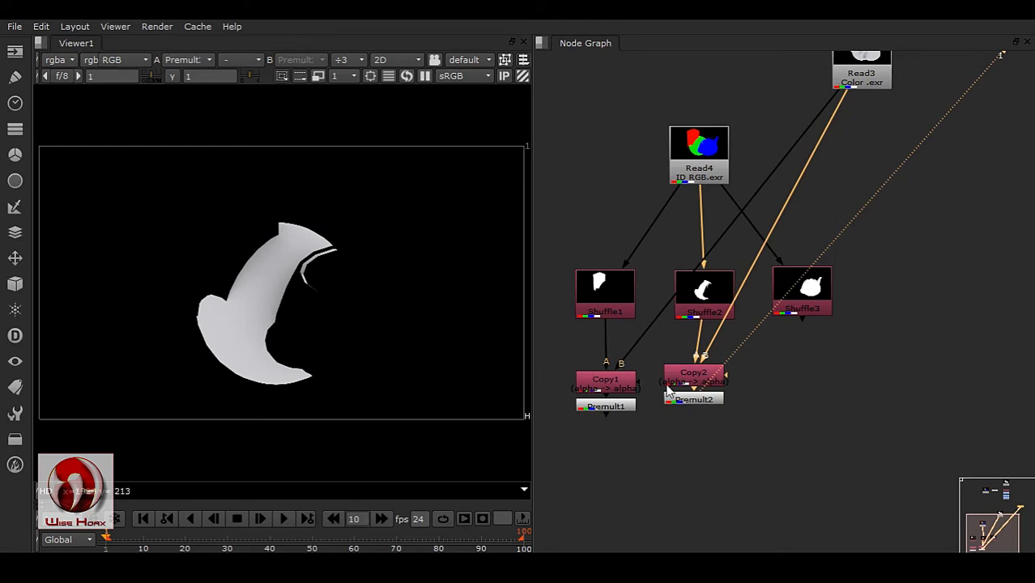
Step: Duplicate Copy2 and Premult2, and connect the new Copy node to Shuffle3 and Read3
{"action": "left_click_drag", "start_coordinate": [752, 458], "coordinate": [650, 360]}
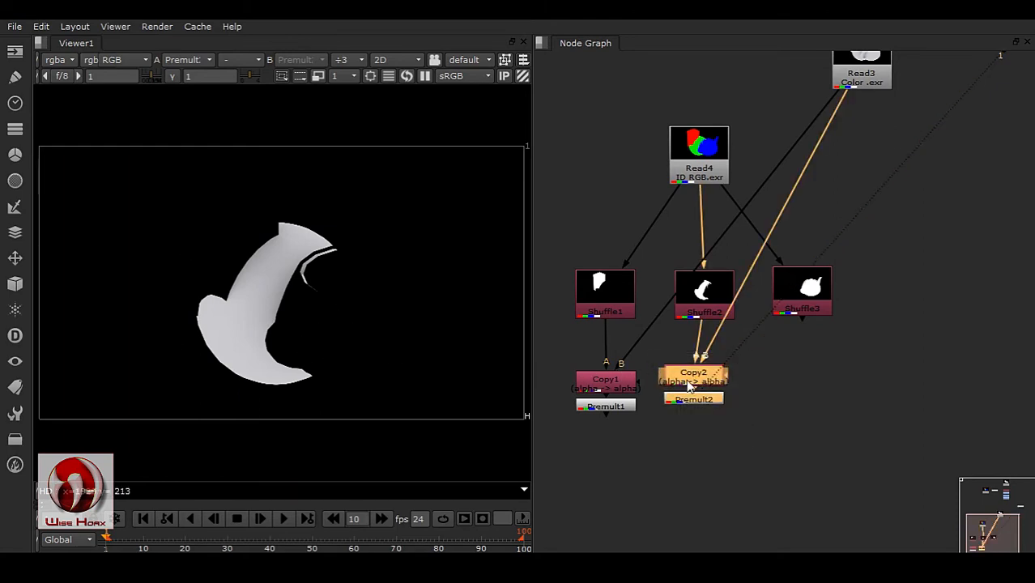
{"action": "key", "text": "ctrl+c"}
{"action": "key", "text": "ctrl+v"}
{"action": "left_click_drag", "start_coordinate": [774, 459], "coordinate": [833, 379]}
{"action": "left_click_drag", "start_coordinate": [841, 273], "coordinate": [862, 80]}
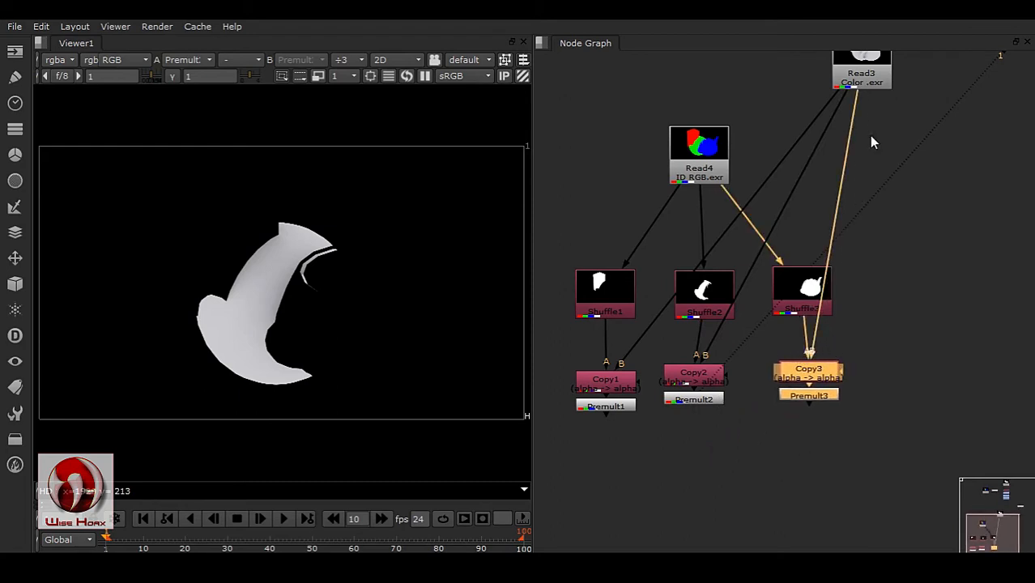
Step: View Premult3 and move all three Premult nodes further down below their Copy nodes
{"action": "key", "text": "1"}
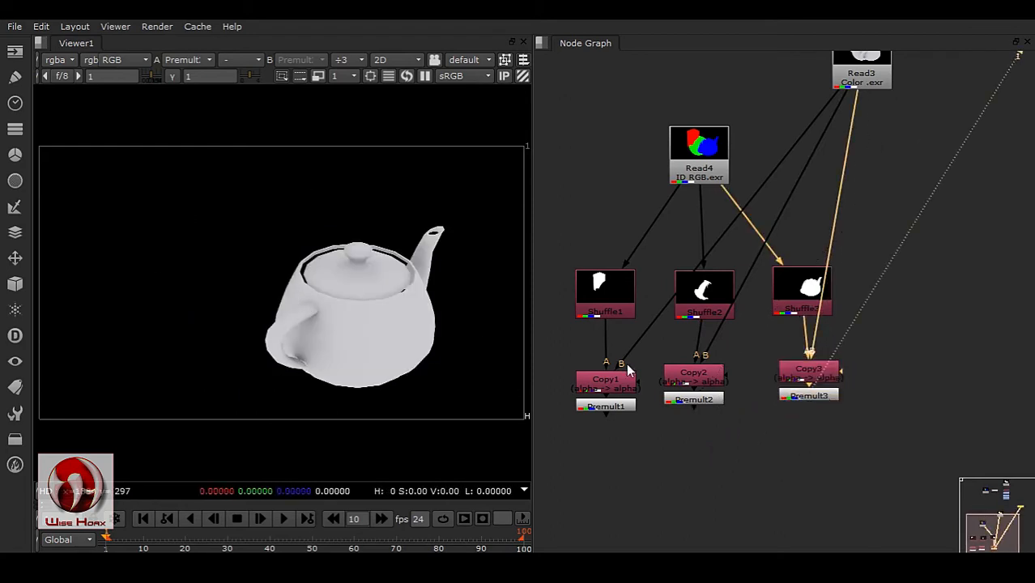
{"action": "left_click", "coordinate": [614, 414]}
{"action": "left_click_drag", "start_coordinate": [625, 407], "coordinate": [616, 475]}
{"action": "left_click_drag", "start_coordinate": [721, 398], "coordinate": [725, 479]}
{"action": "left_click", "coordinate": [812, 396]}
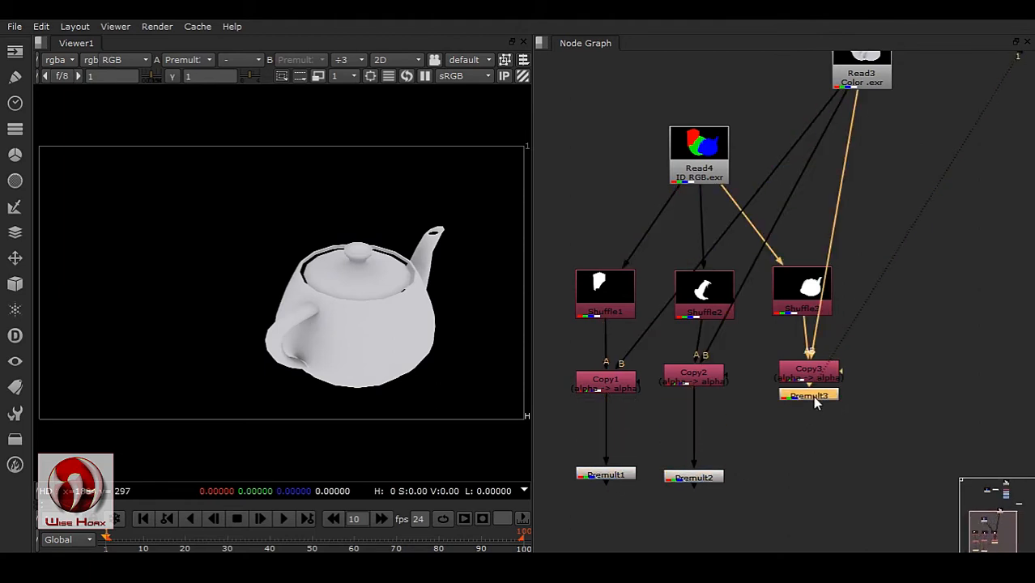
Step: View Premult1, Premult2 and Premult3 one after another to check each separated object
{"action": "left_click", "coordinate": [608, 477]}
{"action": "key", "text": "1"}
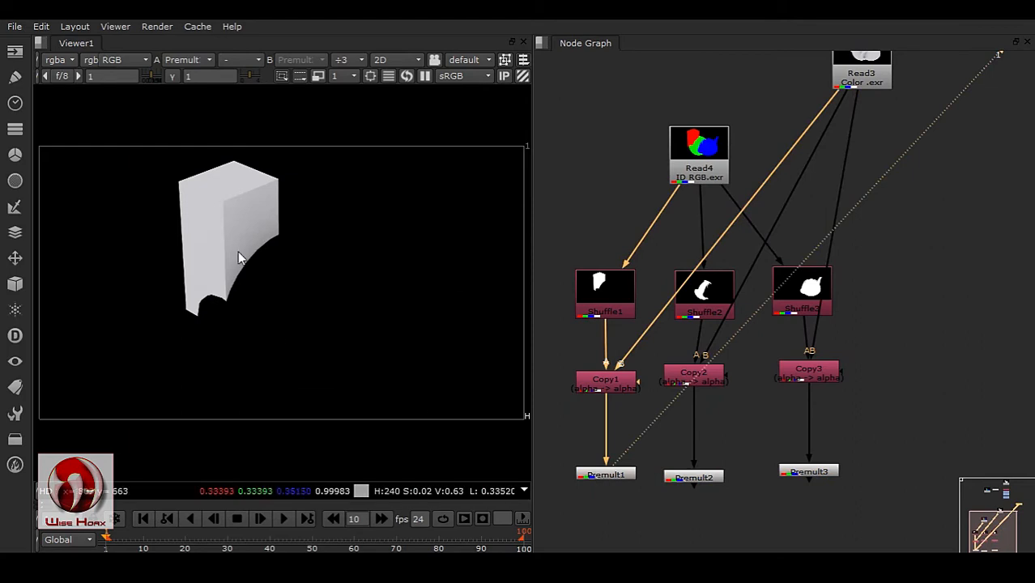
{"action": "left_click", "coordinate": [713, 478]}
{"action": "key", "text": "1"}
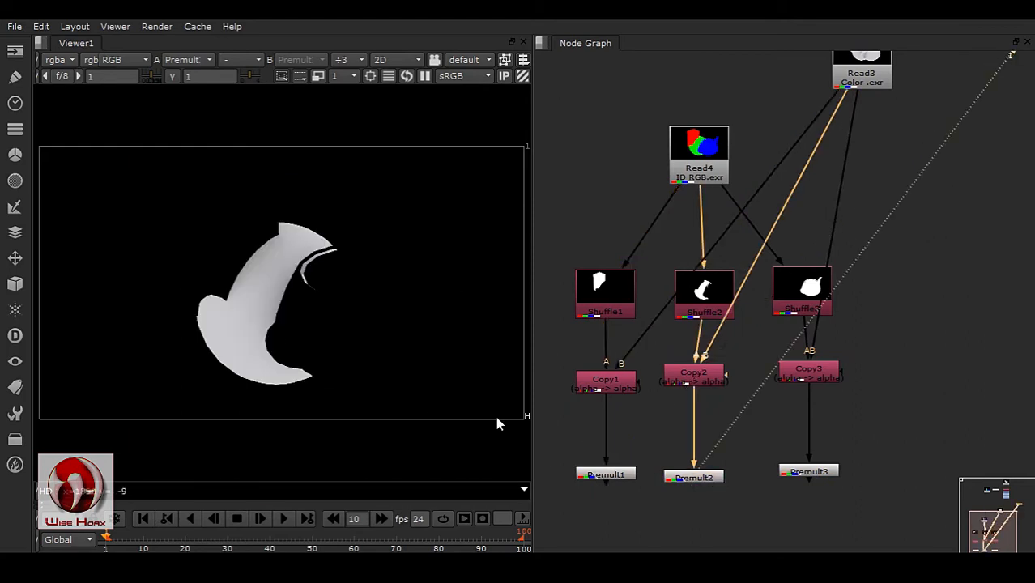
{"action": "left_click", "coordinate": [837, 471]}
{"action": "key", "text": "1"}
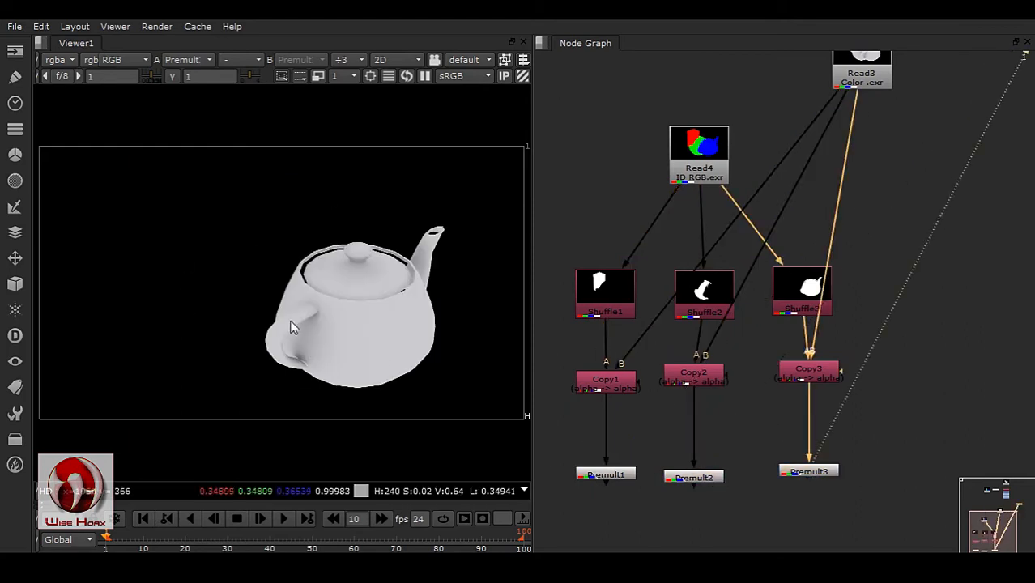
Step: Add a Merge node below the Premult nodes with Premult1 as A and Premult2 as B, and view it
{"action": "middle_click_drag", "start_coordinate": [798, 491], "coordinate": [694, 397]}
{"action": "left_click", "coordinate": [693, 397]}
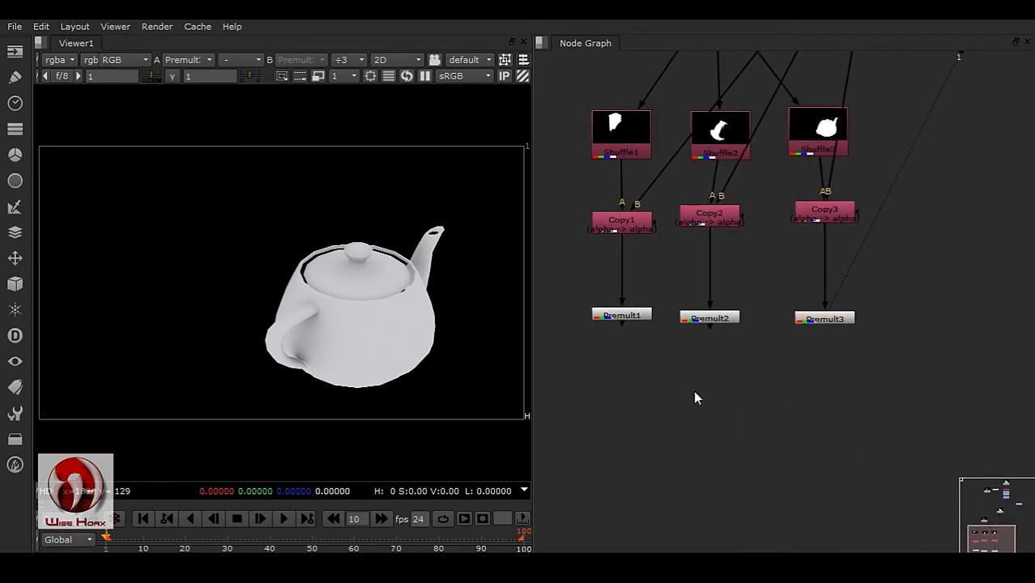
{"action": "key", "text": "m"}
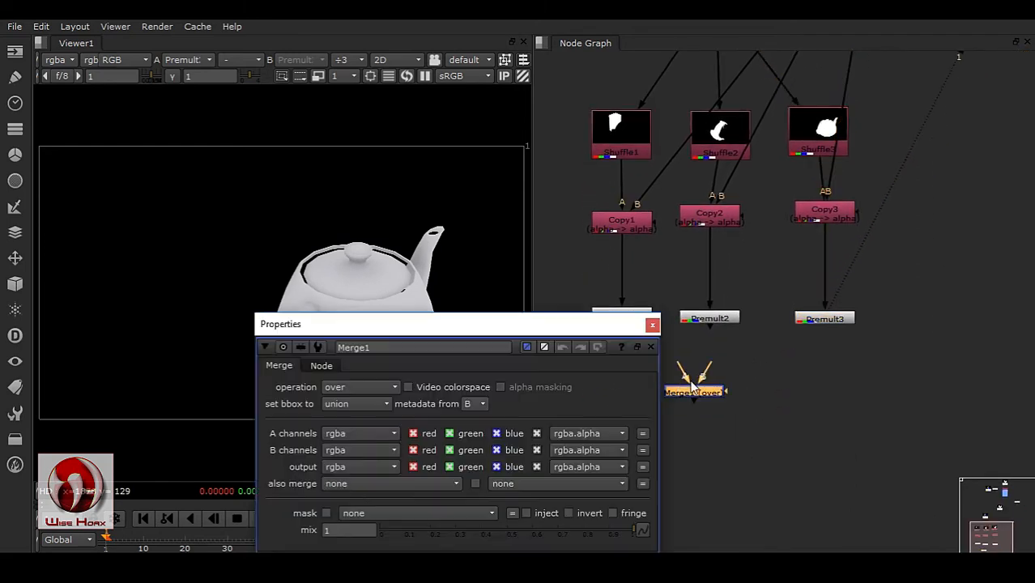
{"action": "left_click", "coordinate": [652, 325]}
{"action": "left_click_drag", "start_coordinate": [694, 392], "coordinate": [679, 397]}
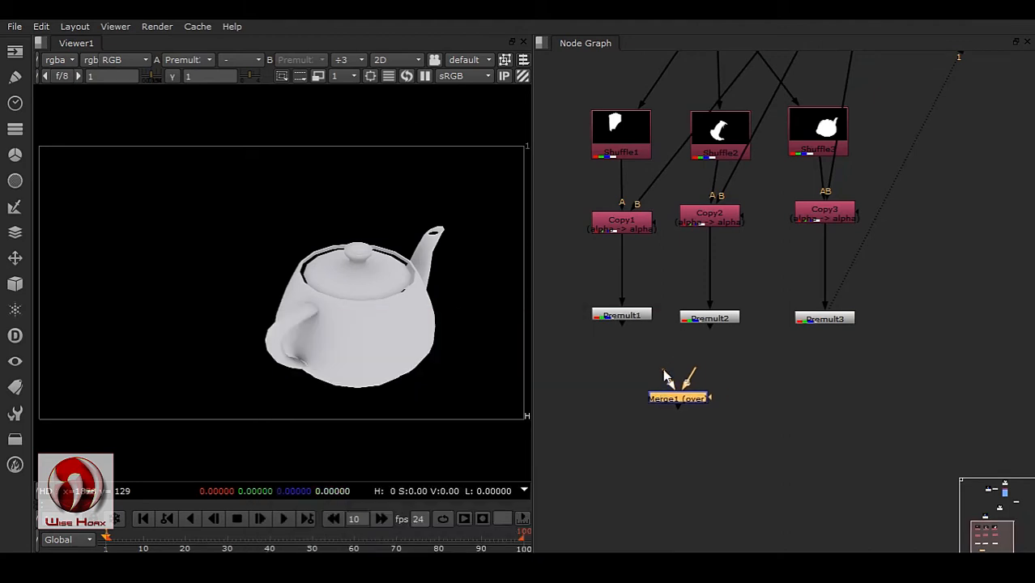
{"action": "left_click_drag", "start_coordinate": [621, 323], "coordinate": [712, 318]}
{"action": "left_click", "coordinate": [701, 384]}
{"action": "left_click", "coordinate": [690, 398]}
{"action": "key", "text": "1"}
Step: Add a second Merge node under Premult3 with Merge1 as A and Premult3 as B, and view the combined result
{"action": "key", "text": "m"}
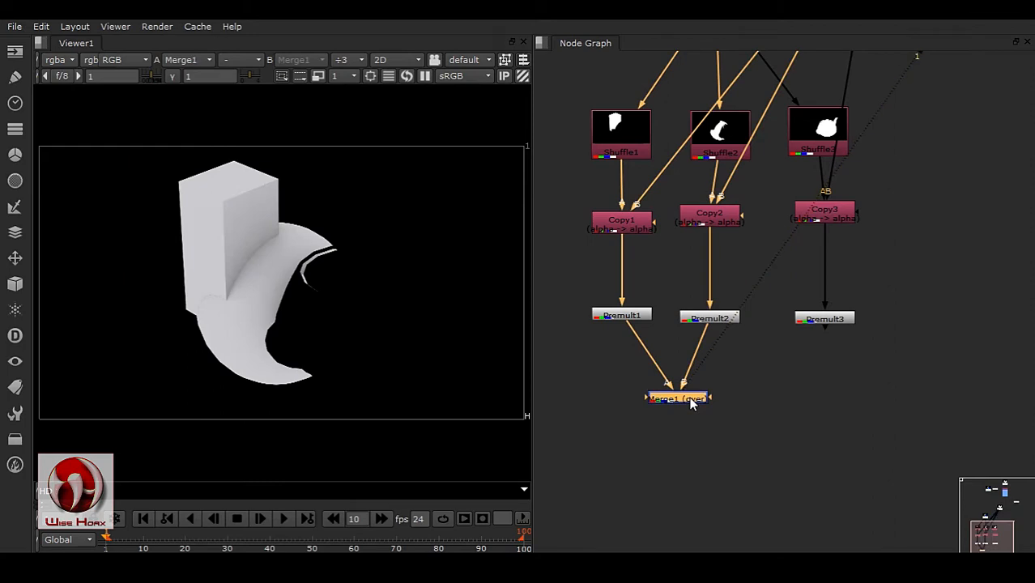
{"action": "left_click_drag", "start_coordinate": [797, 347], "coordinate": [814, 322]}
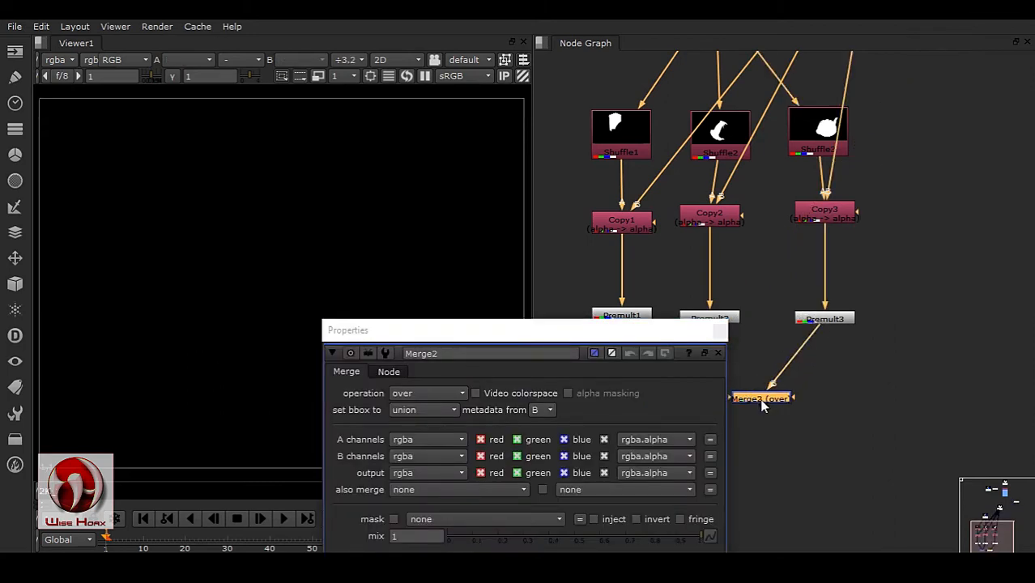
{"action": "left_click_drag", "start_coordinate": [761, 402], "coordinate": [825, 395]}
{"action": "key", "text": "1"}
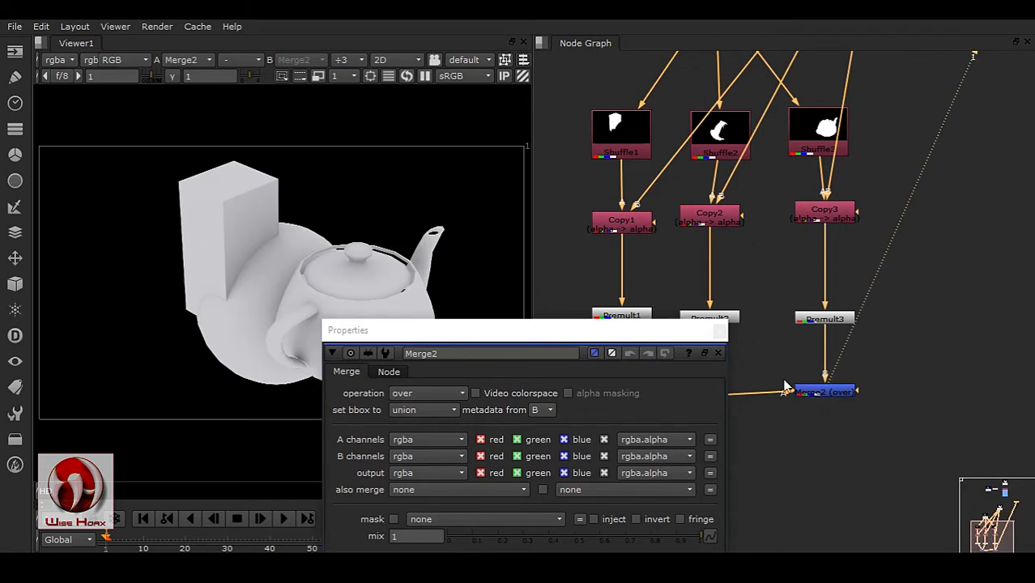
{"action": "left_click", "coordinate": [719, 330]}
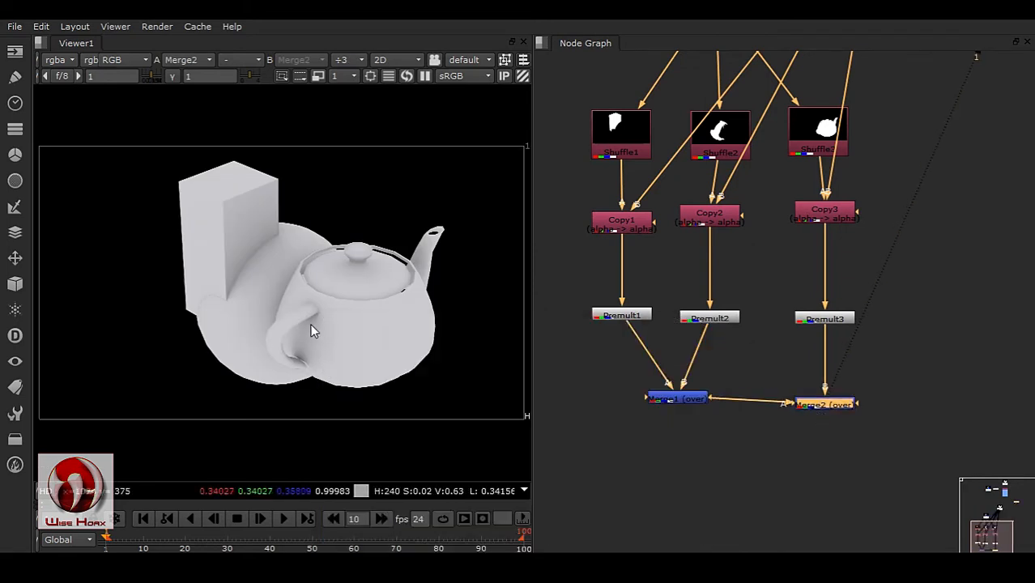
Step: Compare the Color Read3 render with the Merge2 result and examine the seam at the box's lower corner up close
{"action": "middle_click_drag", "start_coordinate": [792, 175], "coordinate": [749, 346]}
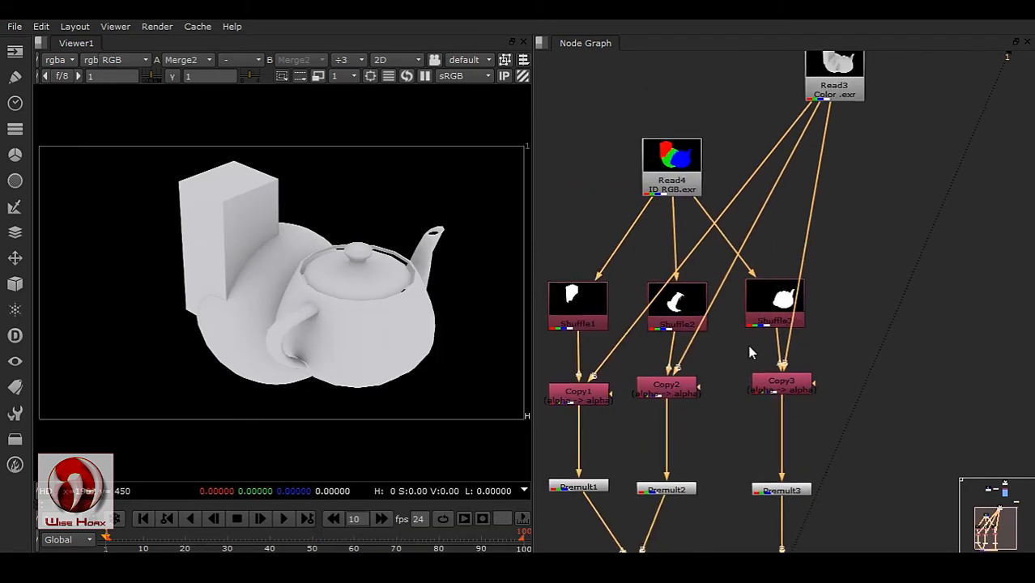
{"action": "left_click", "coordinate": [830, 85]}
{"action": "key", "text": "1"}
{"action": "middle_click_drag", "start_coordinate": [752, 463], "coordinate": [757, 271]}
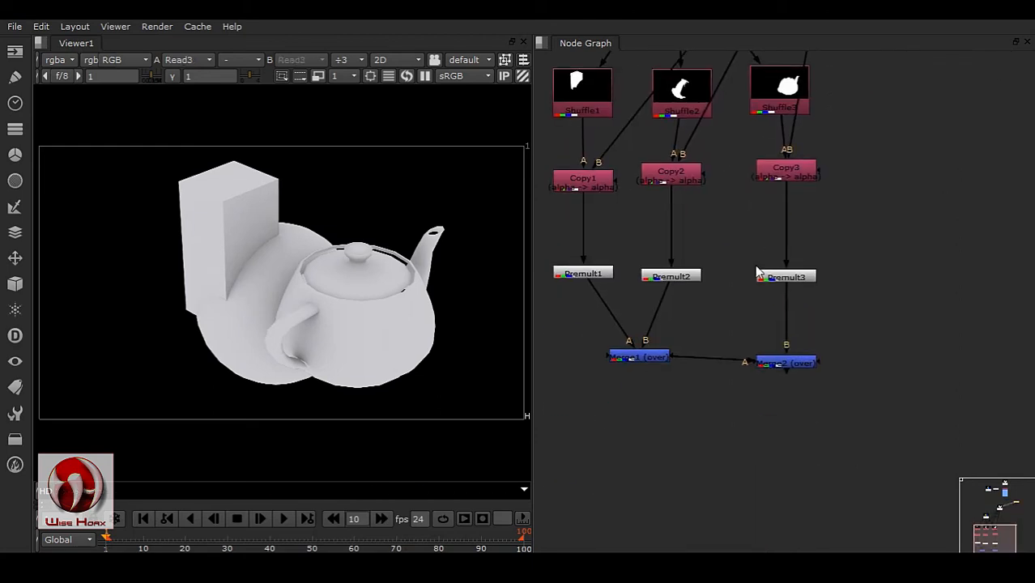
{"action": "left_click", "coordinate": [796, 364]}
{"action": "key", "text": "1"}
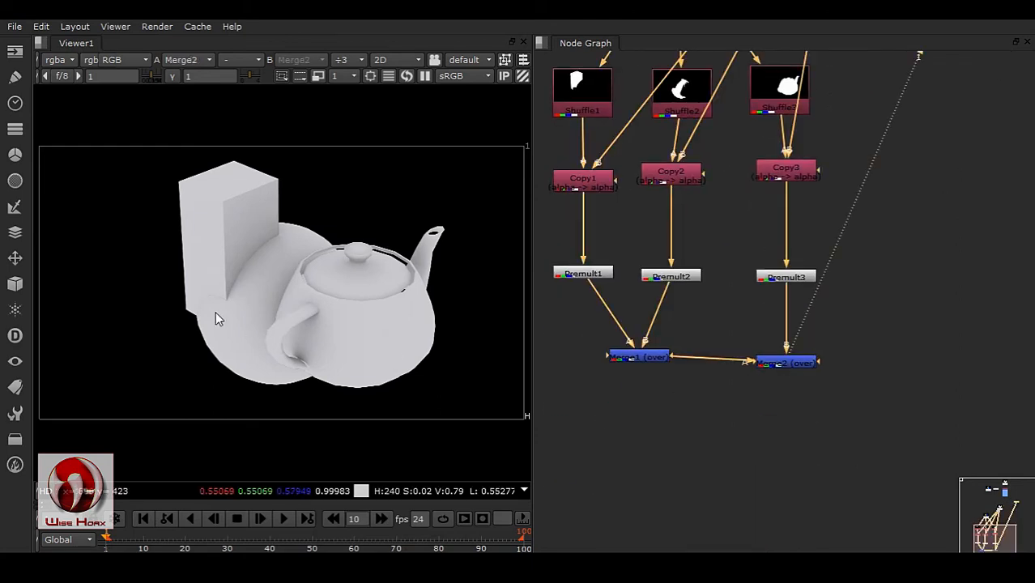
{"action": "scroll", "coordinate": [214, 311], "scroll_direction": "up", "scroll_amount": 10}
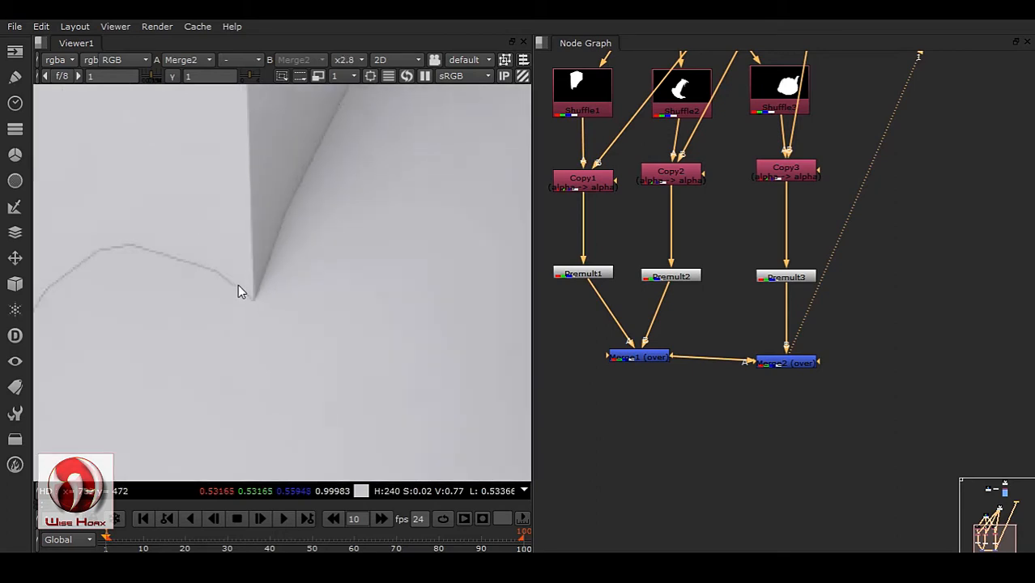
{"action": "scroll", "coordinate": [238, 292], "scroll_direction": "up", "scroll_amount": 6}
{"action": "middle_click_drag", "start_coordinate": [155, 316], "coordinate": [371, 331]}
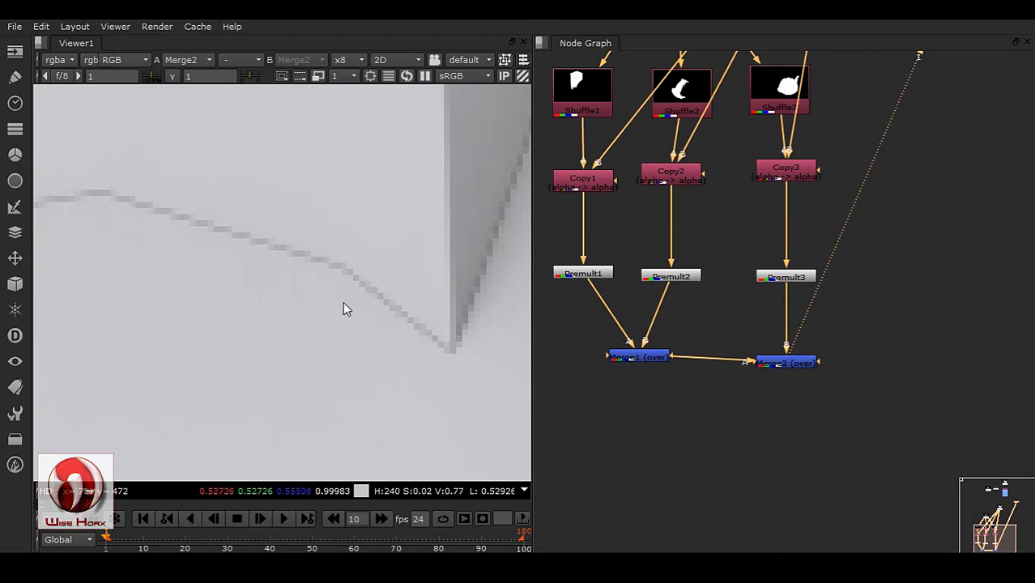
{"action": "middle_click_drag", "start_coordinate": [466, 326], "coordinate": [365, 328]}
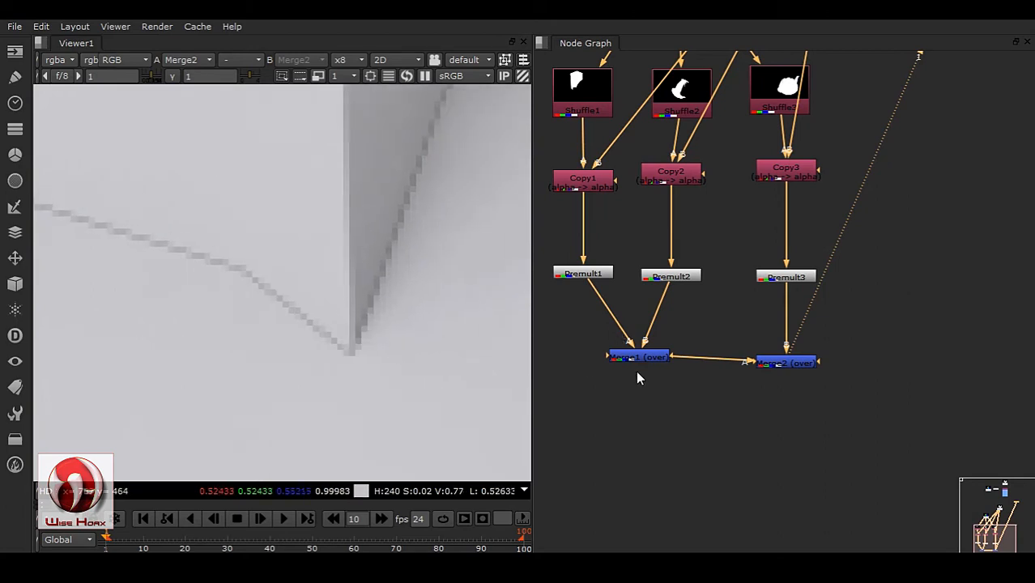
Step: Set the Merge1 operation to plus and check the seam between the box and the curved object
{"action": "scroll", "coordinate": [603, 366], "scroll_direction": "up", "scroll_amount": 5}
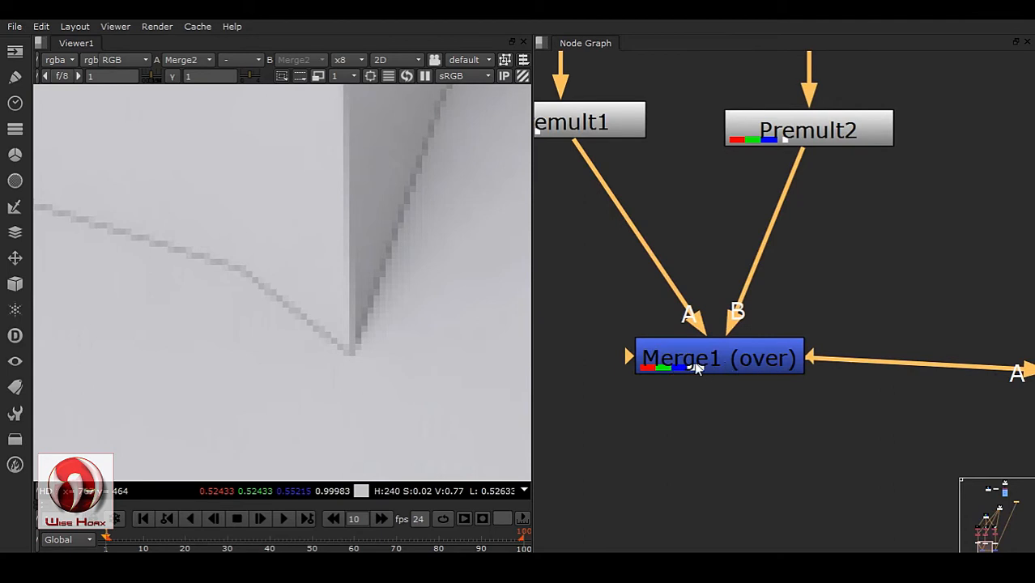
{"action": "double_click", "coordinate": [744, 365]}
{"action": "left_click_drag", "start_coordinate": [520, 327], "coordinate": [819, 178]}
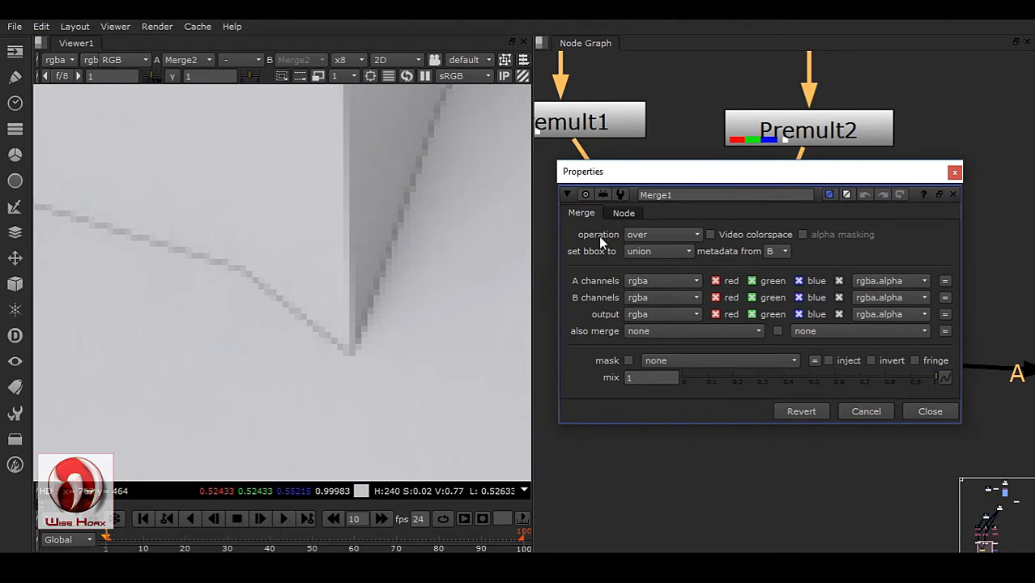
{"action": "left_click", "coordinate": [634, 237]}
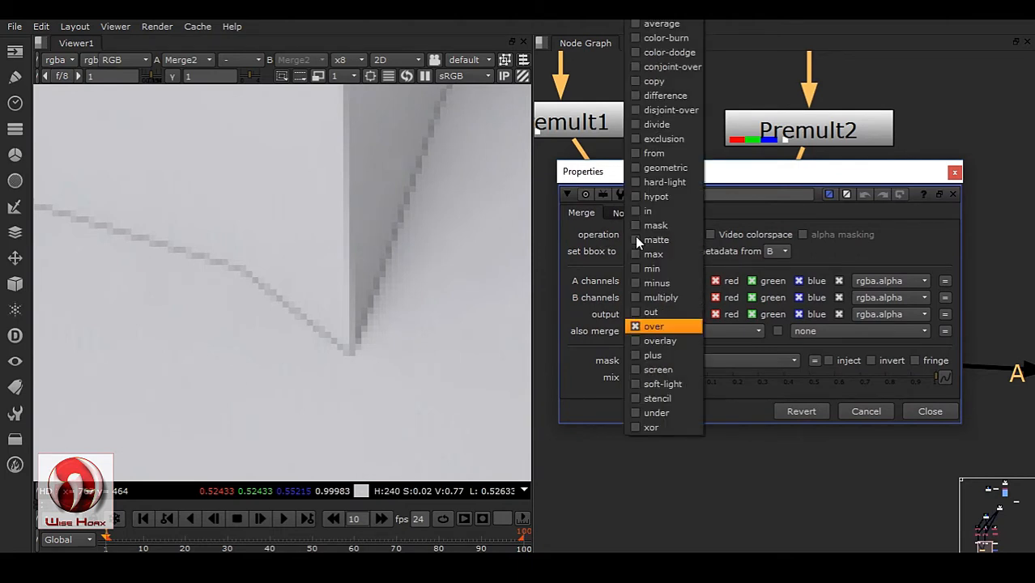
{"action": "left_click", "coordinate": [648, 355]}
{"action": "scroll", "coordinate": [358, 315], "scroll_direction": "down", "scroll_amount": 3}
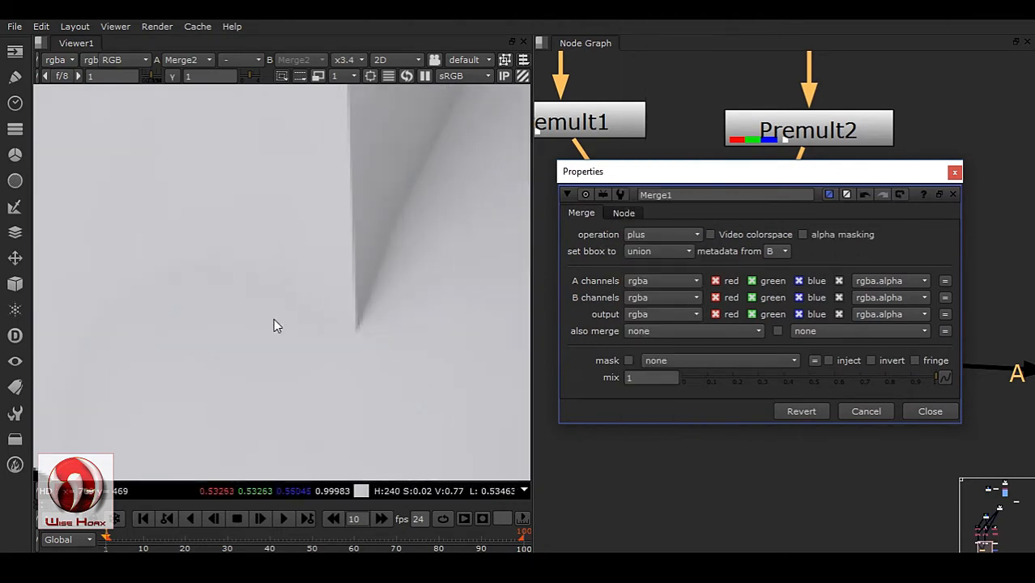
{"action": "middle_click_drag", "start_coordinate": [259, 333], "coordinate": [221, 371]}
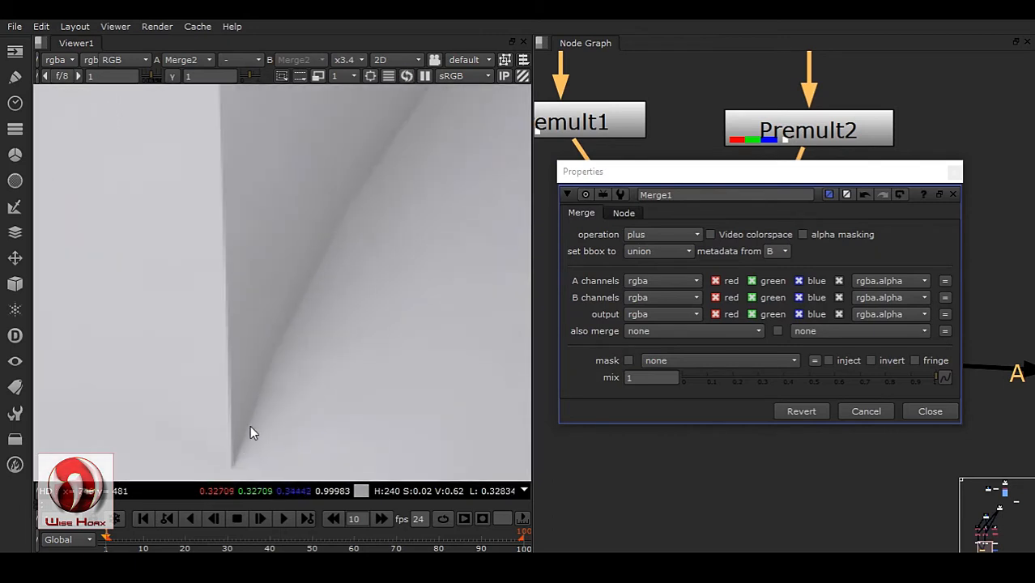
{"action": "left_click", "coordinate": [939, 412]}
Step: Examine the edge between the teapot and the curved object in the Merge2 result up close
{"action": "middle_click_drag", "start_coordinate": [823, 377], "coordinate": [605, 418]}
{"action": "middle_click_drag", "start_coordinate": [822, 398], "coordinate": [684, 341]}
{"action": "middle_click_drag", "start_coordinate": [470, 328], "coordinate": [147, 264]}
{"action": "scroll", "coordinate": [145, 264], "scroll_direction": "down", "scroll_amount": 2}
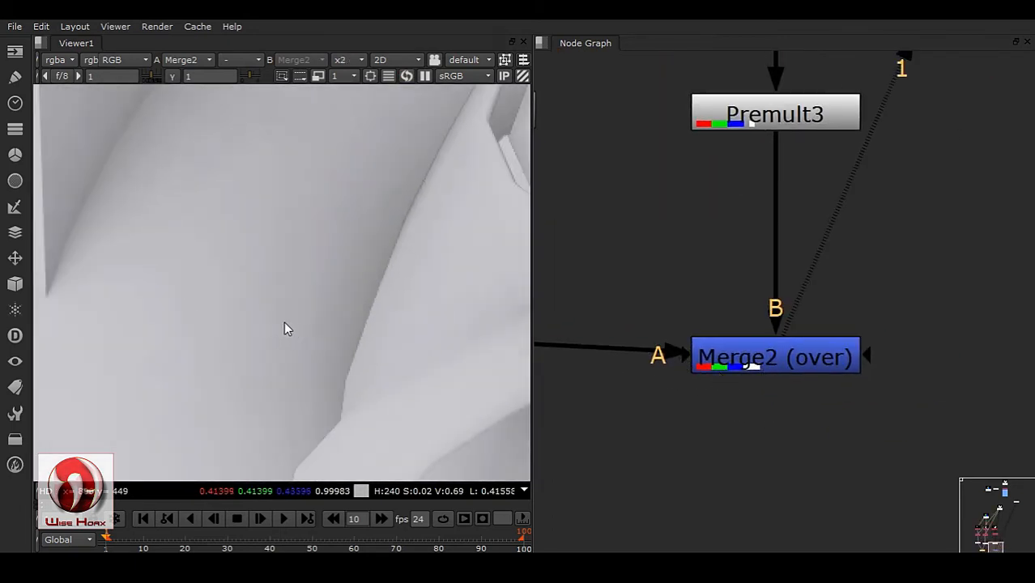
{"action": "right_click", "coordinate": [292, 277]}
{"action": "left_click", "coordinate": [222, 344]}
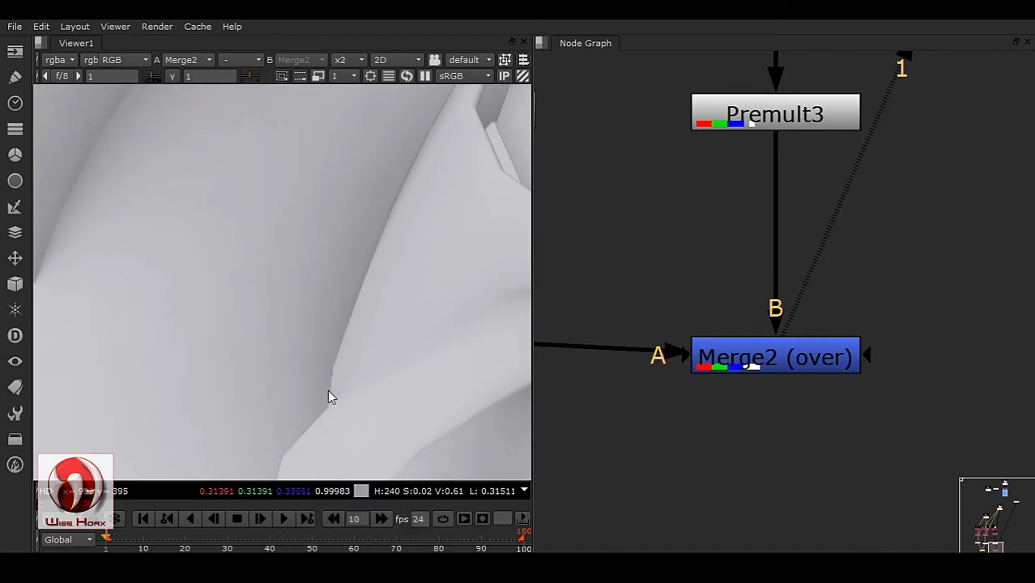
{"action": "scroll", "coordinate": [334, 301], "scroll_direction": "up", "scroll_amount": 8}
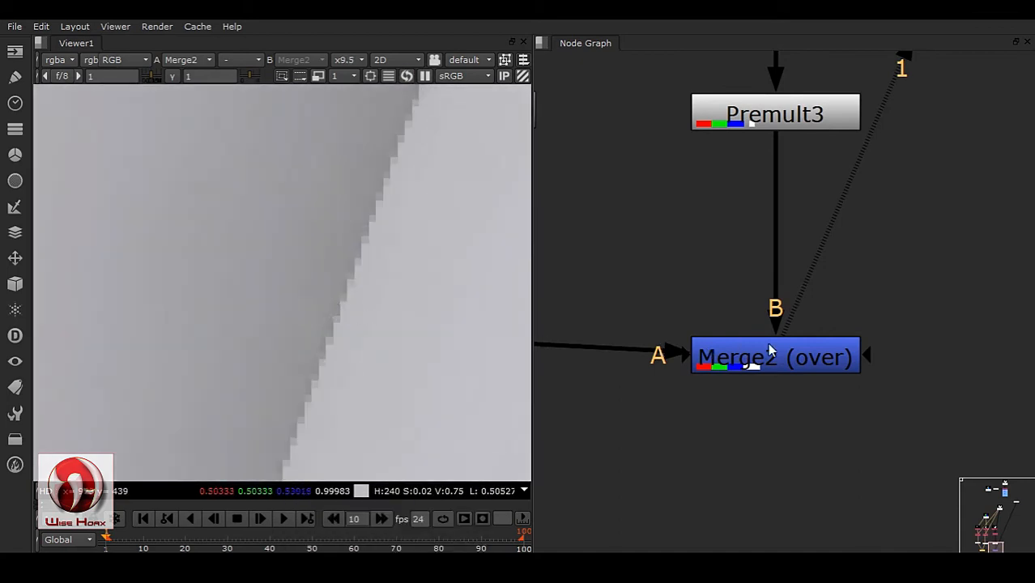
Step: Inspect the edges around the teapot's lid and set the Merge2 operation to plus
{"action": "double_click", "coordinate": [770, 350]}
{"action": "scroll", "coordinate": [162, 299], "scroll_direction": "down", "scroll_amount": 5}
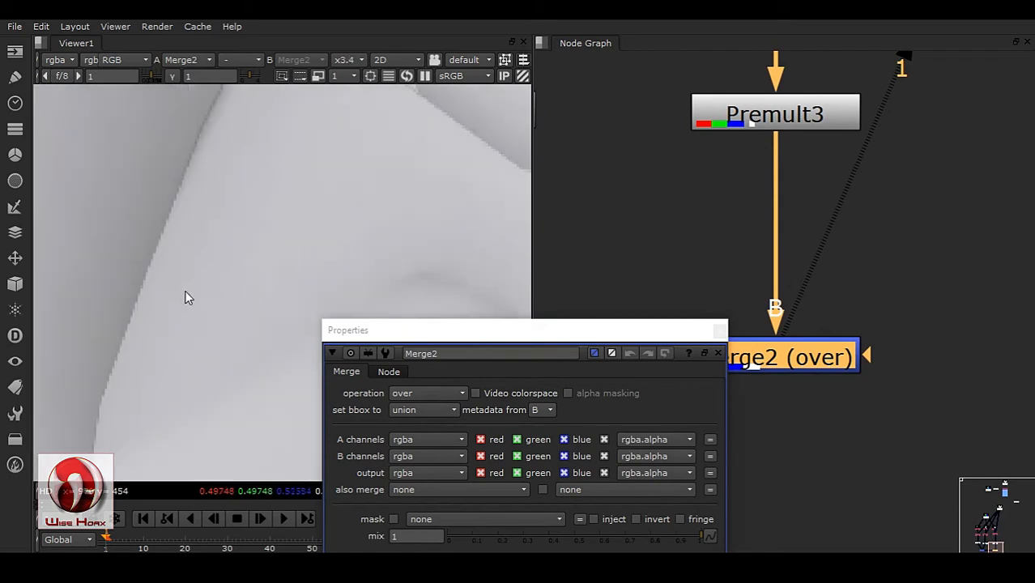
{"action": "scroll", "coordinate": [191, 279], "scroll_direction": "down", "scroll_amount": 4}
{"action": "middle_click_drag", "start_coordinate": [243, 198], "coordinate": [212, 309]}
{"action": "scroll", "coordinate": [301, 225], "scroll_direction": "up", "scroll_amount": 3}
{"action": "scroll", "coordinate": [304, 221], "scroll_direction": "up", "scroll_amount": 2}
{"action": "middle_click_drag", "start_coordinate": [324, 146], "coordinate": [196, 291]}
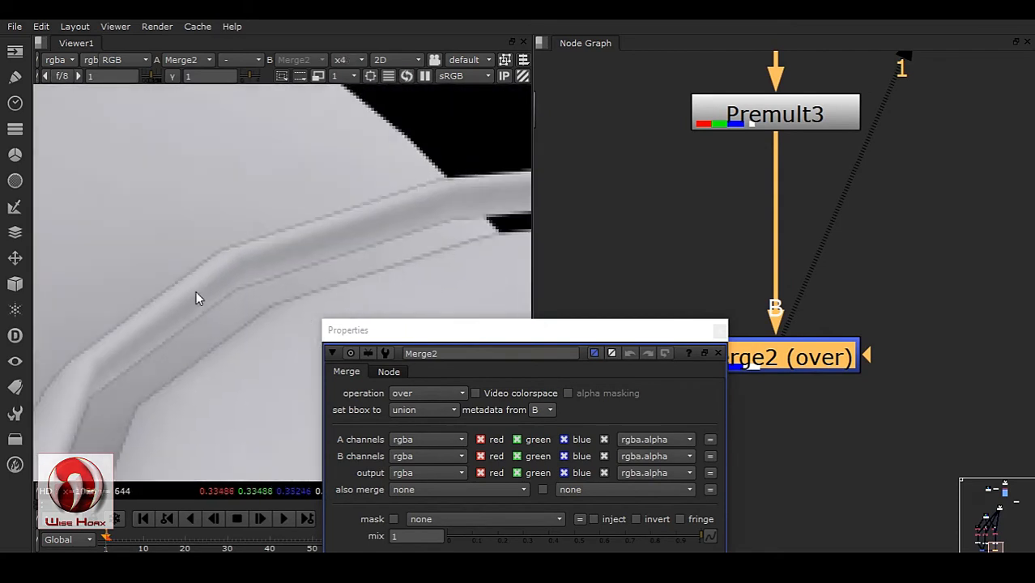
{"action": "scroll", "coordinate": [199, 305], "scroll_direction": "up", "scroll_amount": 3}
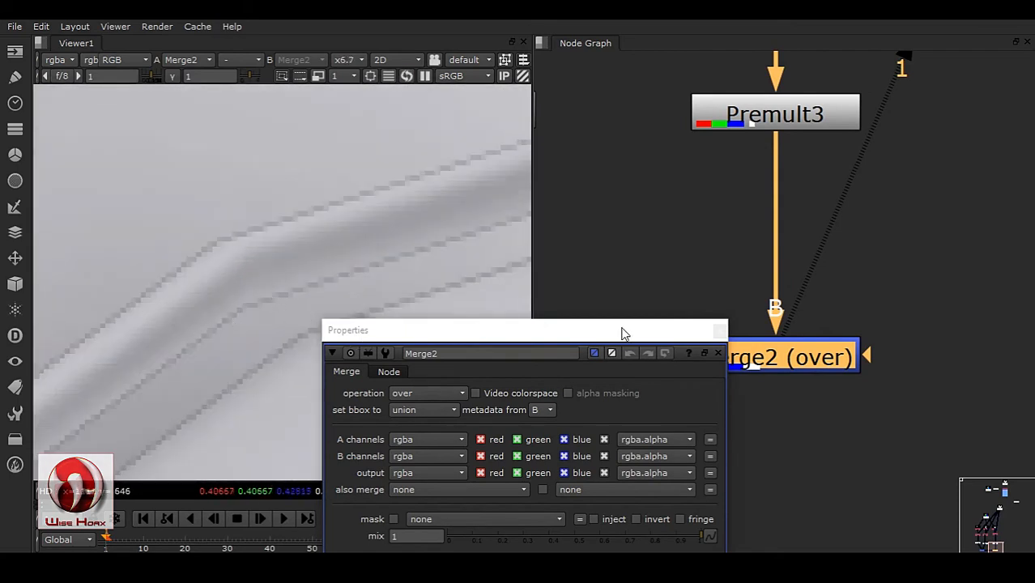
{"action": "left_click_drag", "start_coordinate": [623, 333], "coordinate": [771, 162]}
{"action": "left_click", "coordinate": [577, 221]}
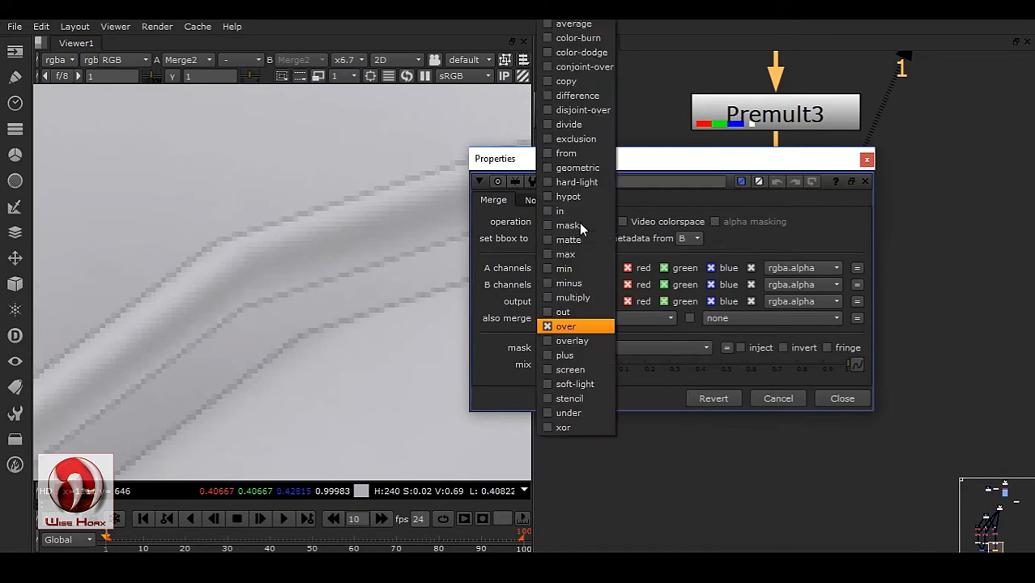
{"action": "left_click", "coordinate": [561, 354]}
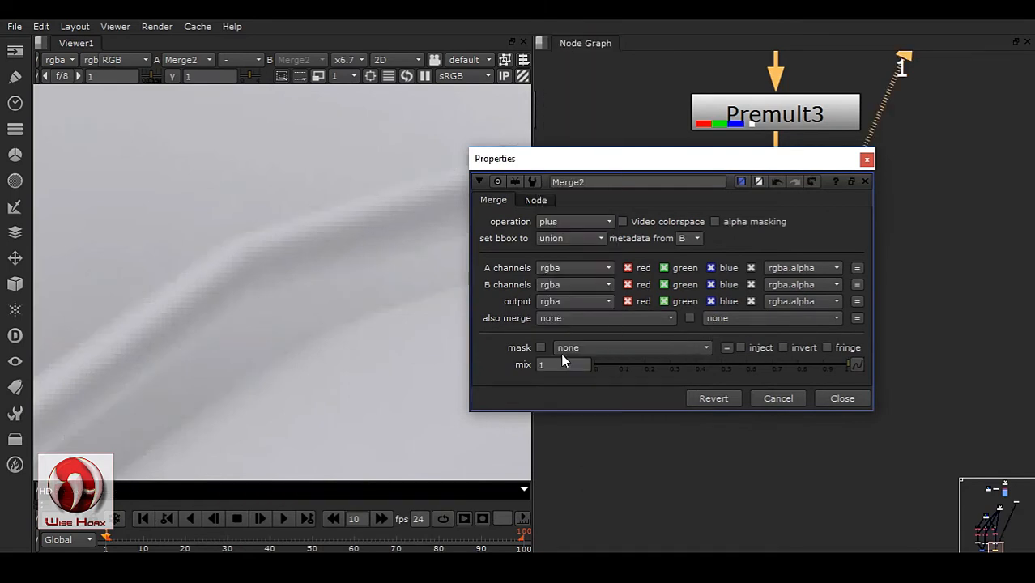
{"action": "left_click", "coordinate": [854, 401]}
Step: Inspect the edges of the merged result around the teapot's rim and the outer contour of the box and curved object
{"action": "scroll", "coordinate": [379, 329], "scroll_direction": "down", "scroll_amount": 8}
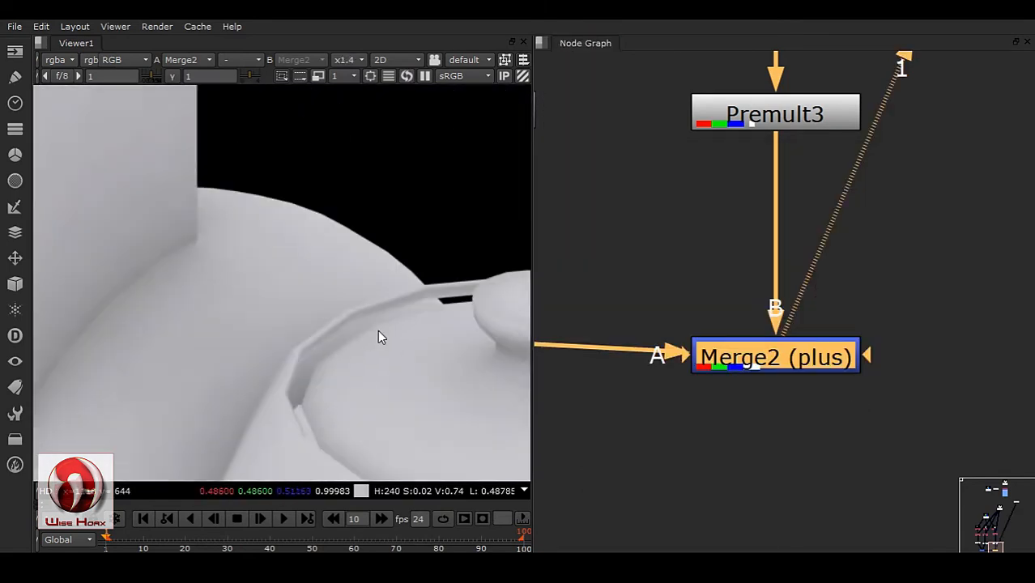
{"action": "scroll", "coordinate": [331, 357], "scroll_direction": "up", "scroll_amount": 5}
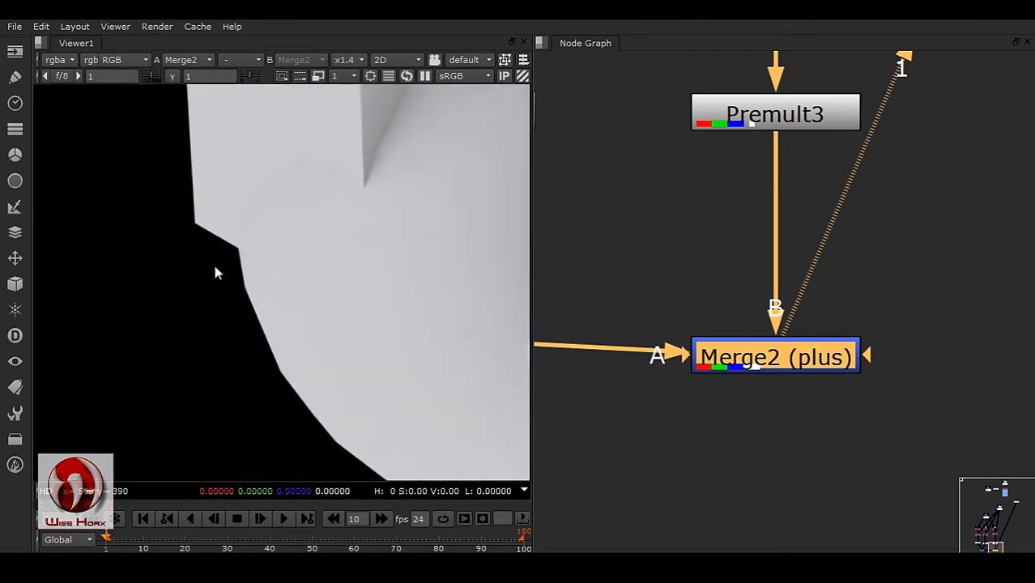
{"action": "scroll", "coordinate": [223, 261], "scroll_direction": "up", "scroll_amount": 3}
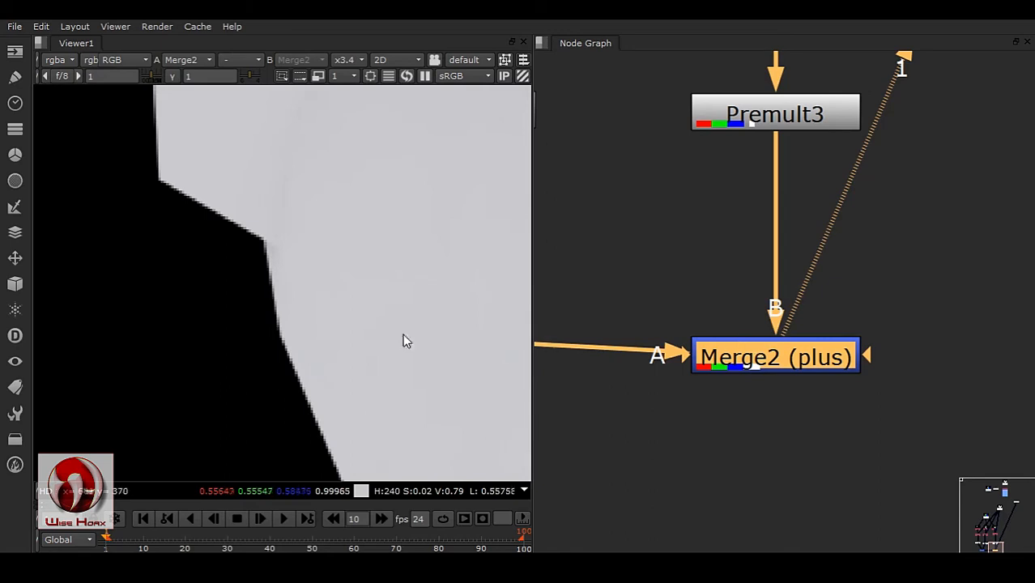
{"action": "scroll", "coordinate": [696, 262], "scroll_direction": "down", "scroll_amount": 8}
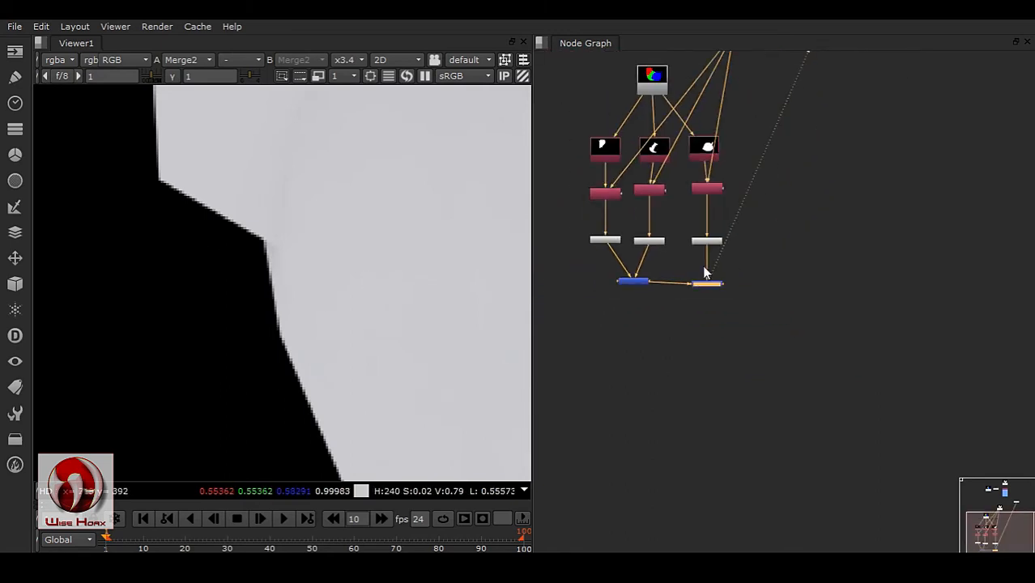
Step: Set the project's full size format to HD 1920x1080 in the project settings
{"action": "left_click", "coordinate": [857, 303]}
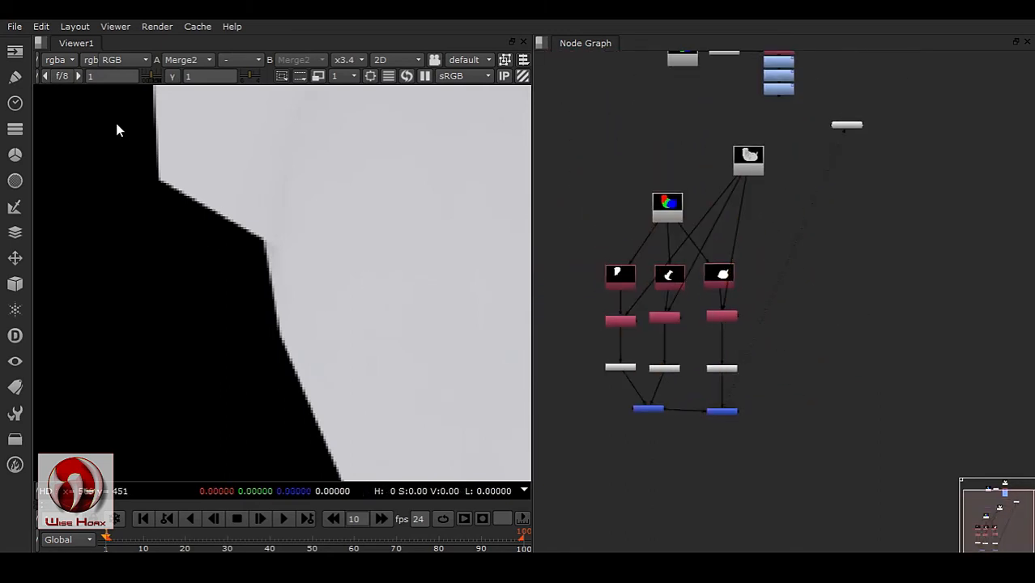
{"action": "left_click", "coordinate": [39, 26]}
{"action": "left_click", "coordinate": [82, 405]}
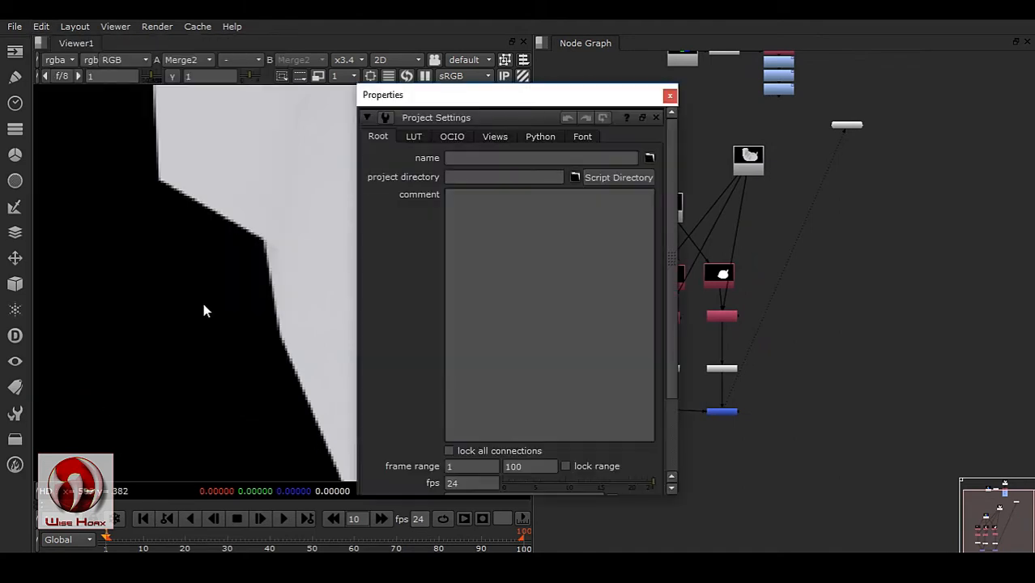
{"action": "scroll", "coordinate": [438, 404], "scroll_direction": "down", "scroll_amount": 4}
{"action": "left_click", "coordinate": [463, 402]}
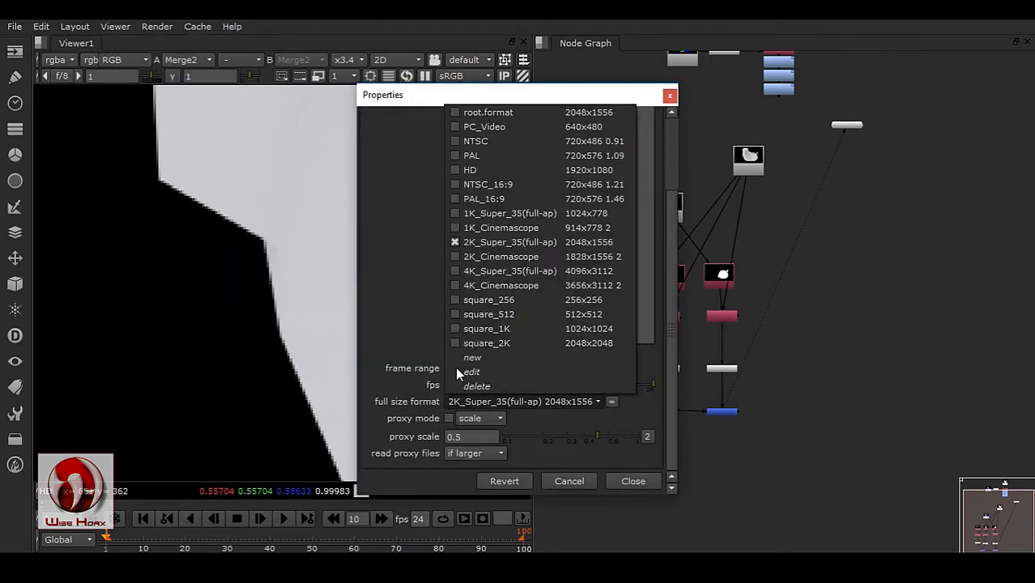
{"action": "left_click", "coordinate": [494, 169]}
{"action": "left_click", "coordinate": [669, 98]}
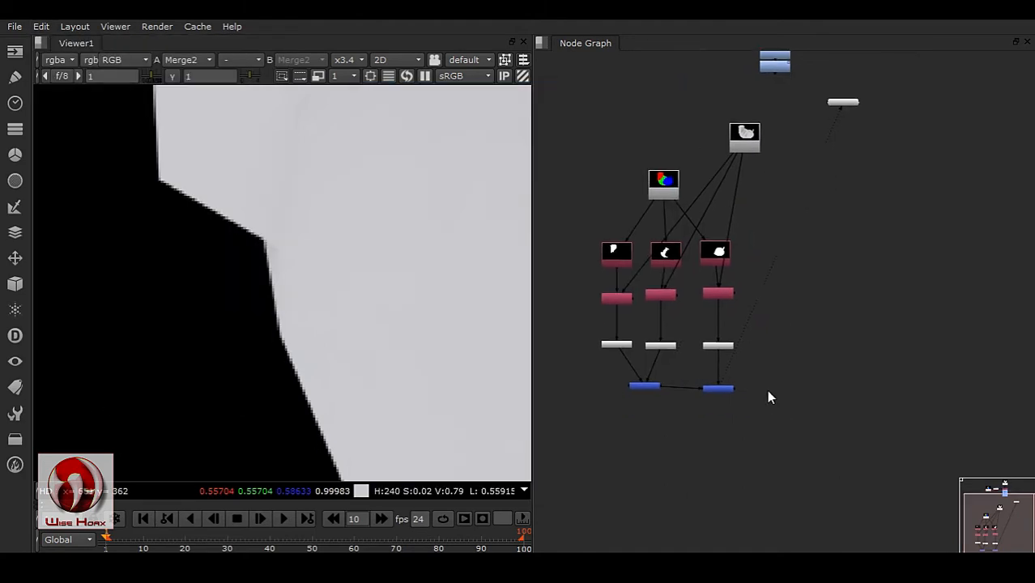
Step: Add a Constant node with color 0.49 and place it beside the merge chain
{"action": "key", "text": "Tab"}
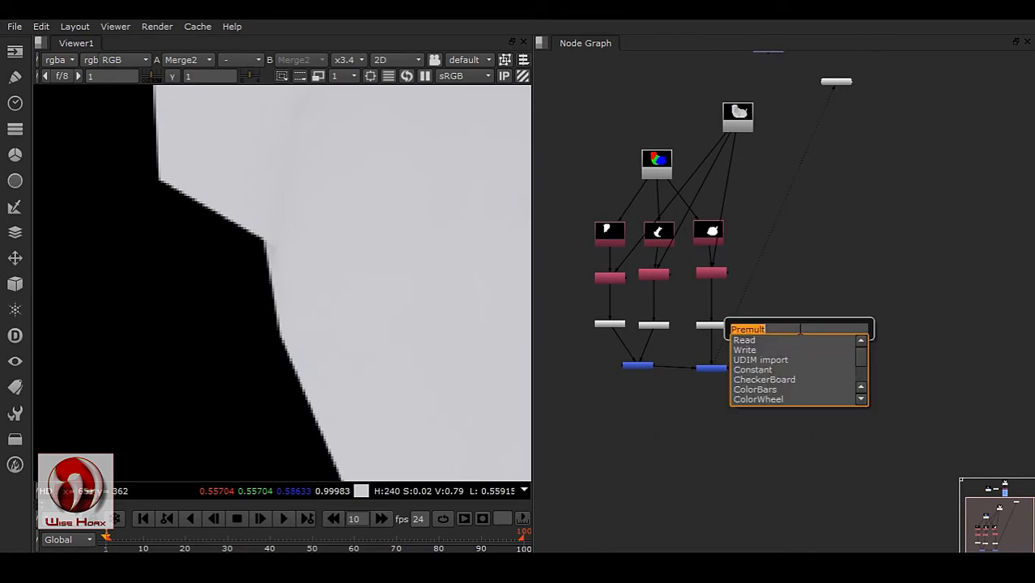
{"action": "type", "text": "Constant"}
{"action": "key", "text": "Return"}
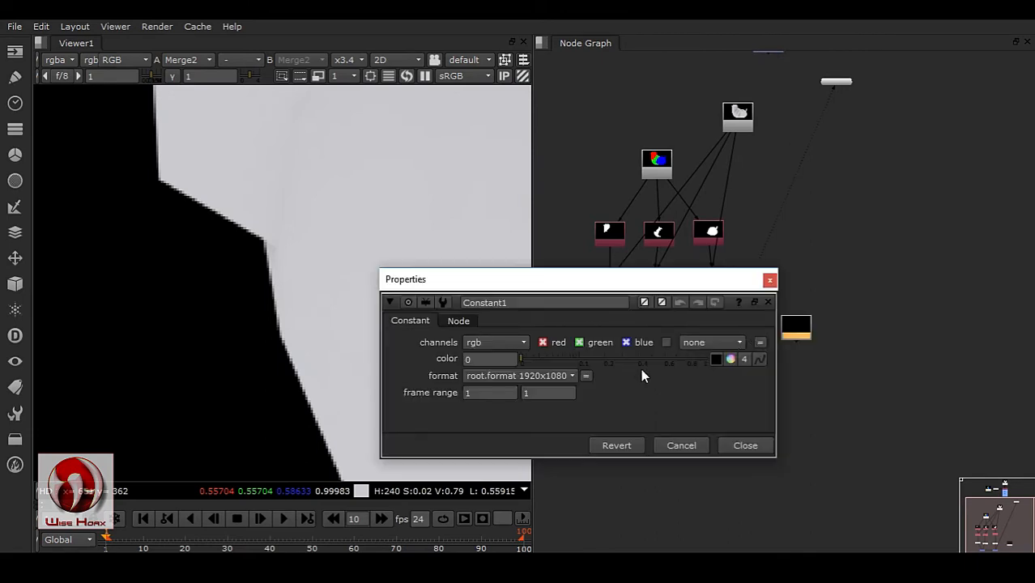
{"action": "left_click_drag", "start_coordinate": [584, 359], "coordinate": [651, 364]}
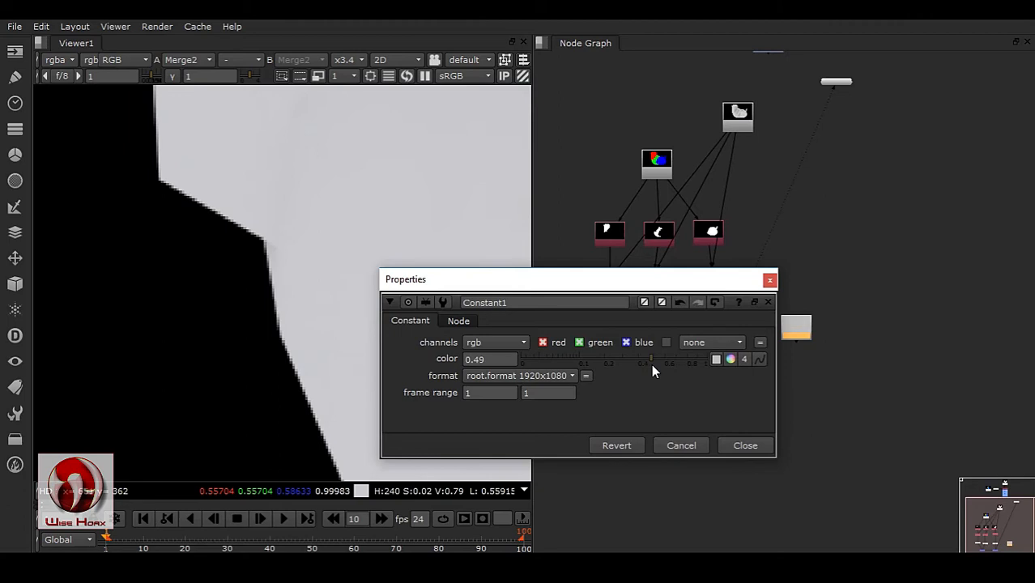
{"action": "left_click", "coordinate": [744, 446]}
{"action": "left_click_drag", "start_coordinate": [797, 338], "coordinate": [860, 357]}
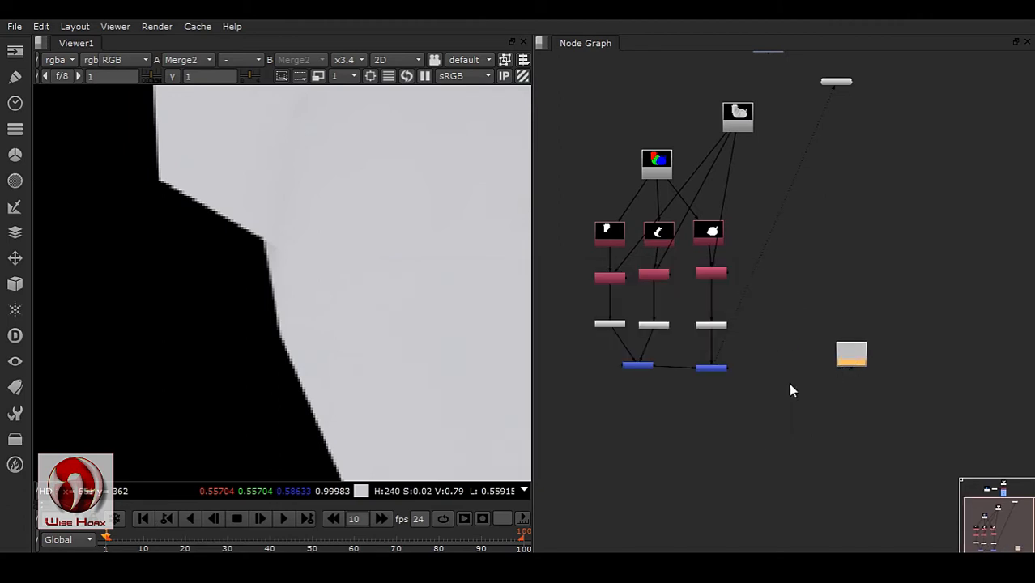
Step: Merge the Merge2 result over the Constant and align the new Merge node between them
{"action": "scroll", "coordinate": [781, 384], "scroll_direction": "up", "scroll_amount": 3}
{"action": "left_click", "coordinate": [834, 361]}
{"action": "left_click", "coordinate": [701, 363]}
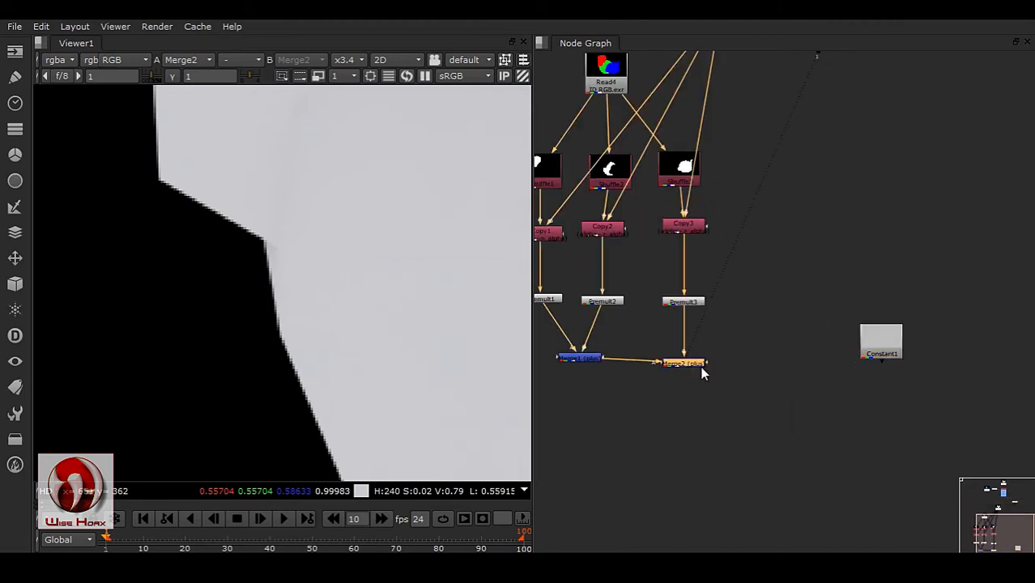
{"action": "left_click", "coordinate": [888, 352], "text": "shift"}
{"action": "key", "text": "m"}
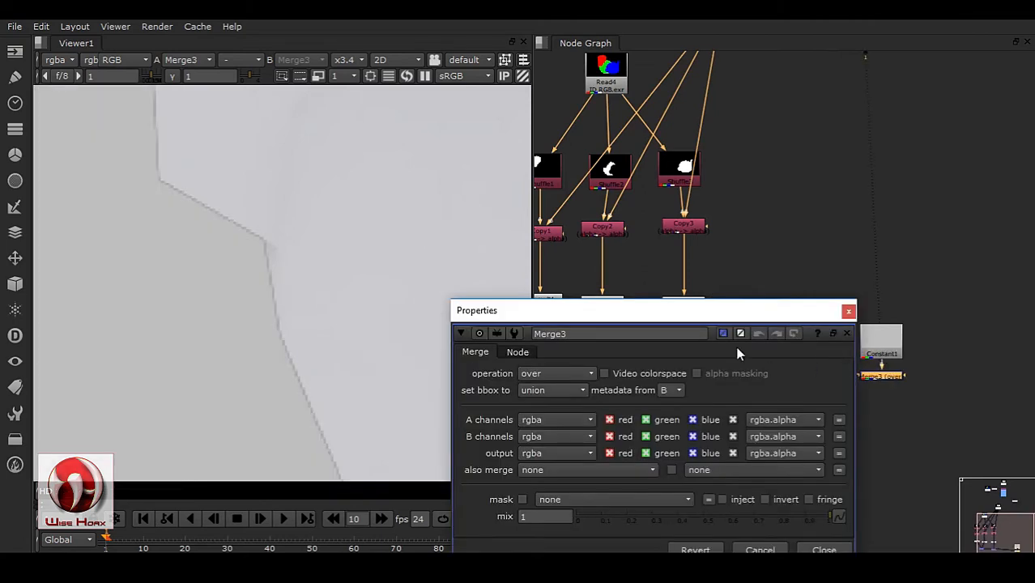
{"action": "left_click", "coordinate": [848, 312]}
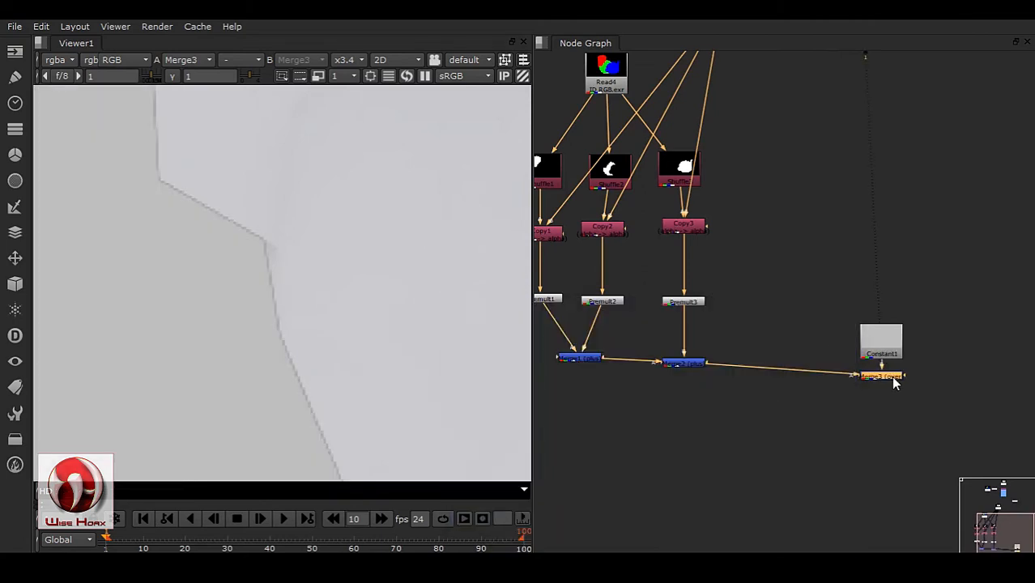
{"action": "left_click_drag", "start_coordinate": [895, 382], "coordinate": [801, 370]}
Step: Inspect the box's outer edge against the grey background and space out the Merge3 and Constant1 nodes
{"action": "scroll", "coordinate": [191, 215], "scroll_direction": "up", "scroll_amount": 3}
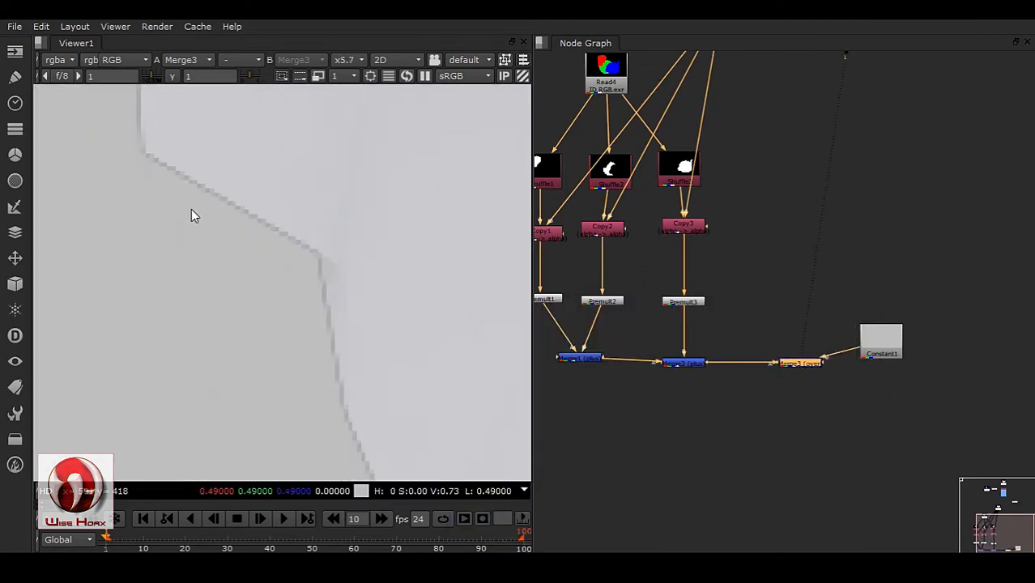
{"action": "middle_click_drag", "start_coordinate": [185, 218], "coordinate": [216, 291]}
{"action": "scroll", "coordinate": [329, 296], "scroll_direction": "down", "scroll_amount": 2}
{"action": "middle_click_drag", "start_coordinate": [375, 463], "coordinate": [362, 348]}
{"action": "scroll", "coordinate": [339, 314], "scroll_direction": "down", "scroll_amount": 1}
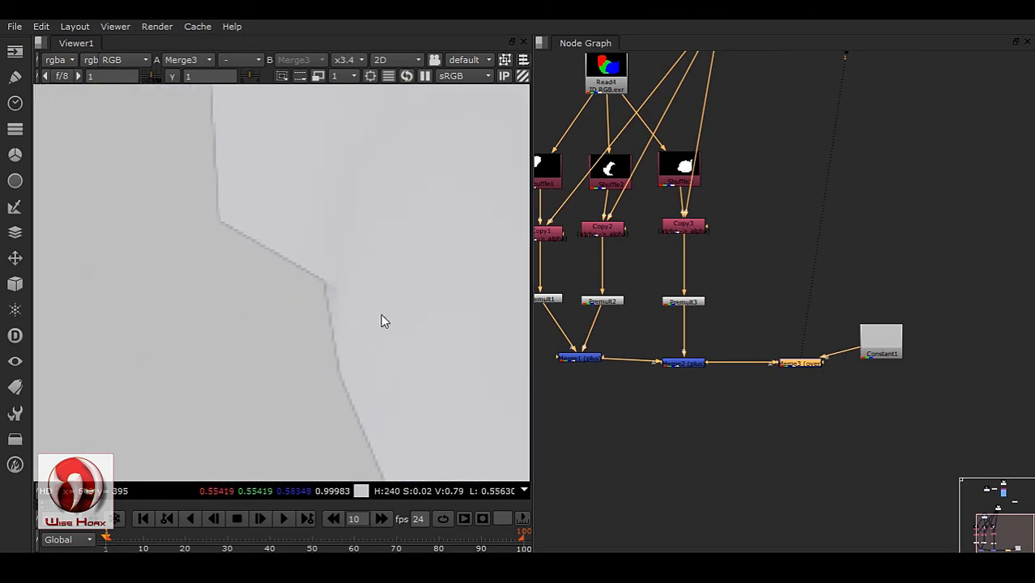
{"action": "left_click_drag", "start_coordinate": [898, 353], "coordinate": [969, 374]}
{"action": "left_click_drag", "start_coordinate": [815, 363], "coordinate": [869, 363]}
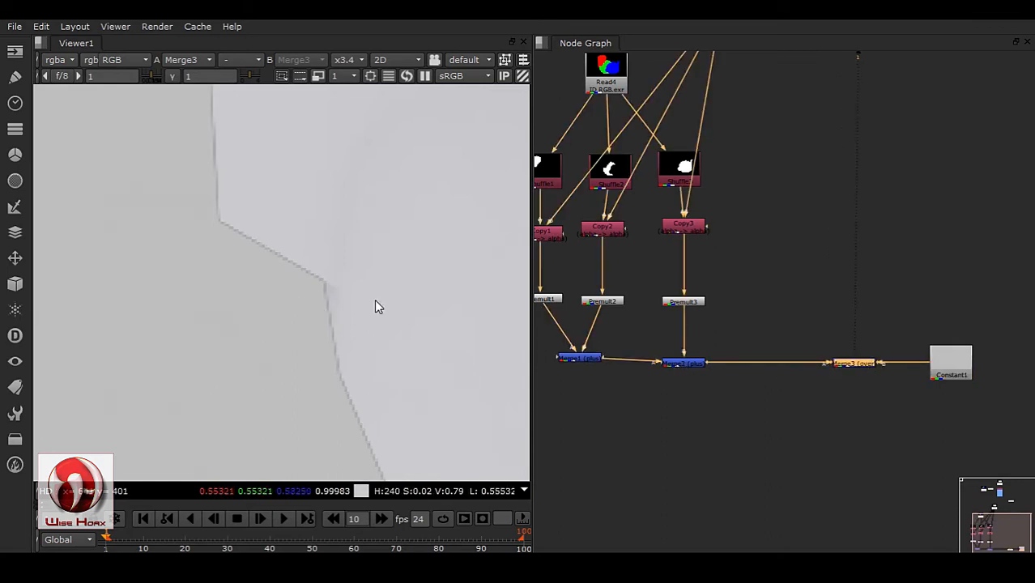
Step: Insert an Unpremult node between Merge2 and Merge3 and line it up with them
{"action": "left_click", "coordinate": [689, 365]}
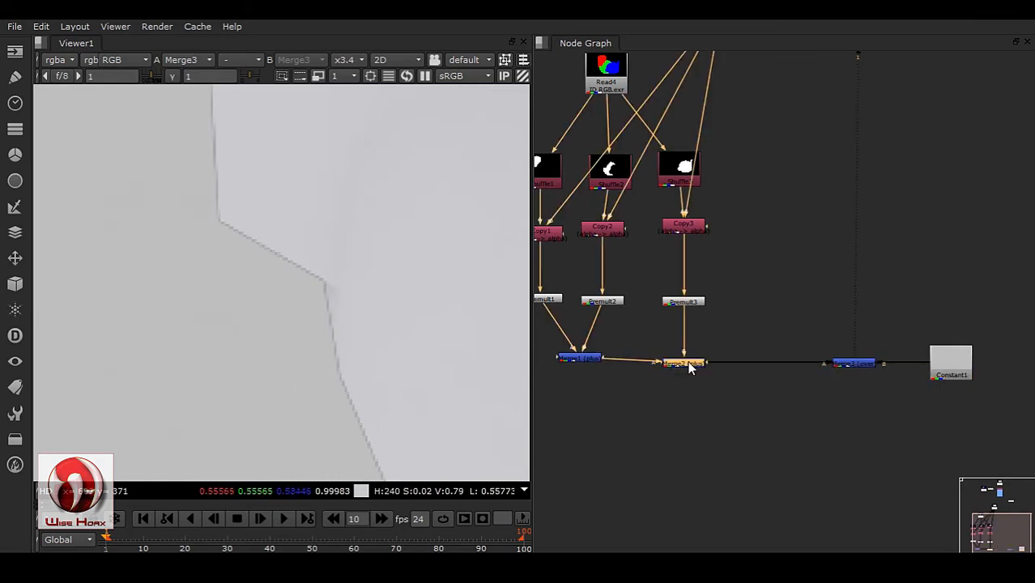
{"action": "key", "text": "Tab"}
{"action": "type", "text": "un"}
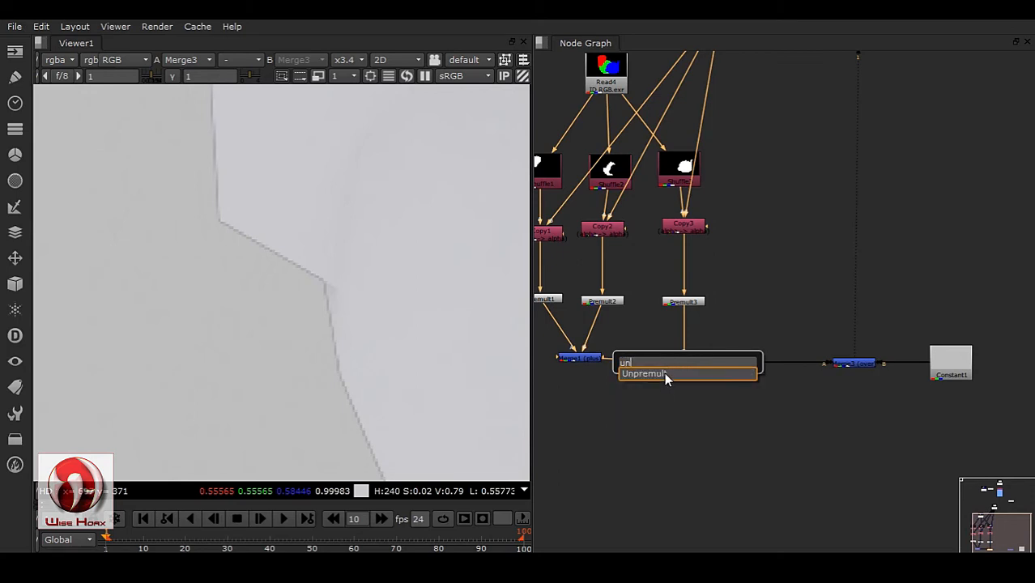
{"action": "key", "text": "Return"}
{"action": "left_click", "coordinate": [650, 335]}
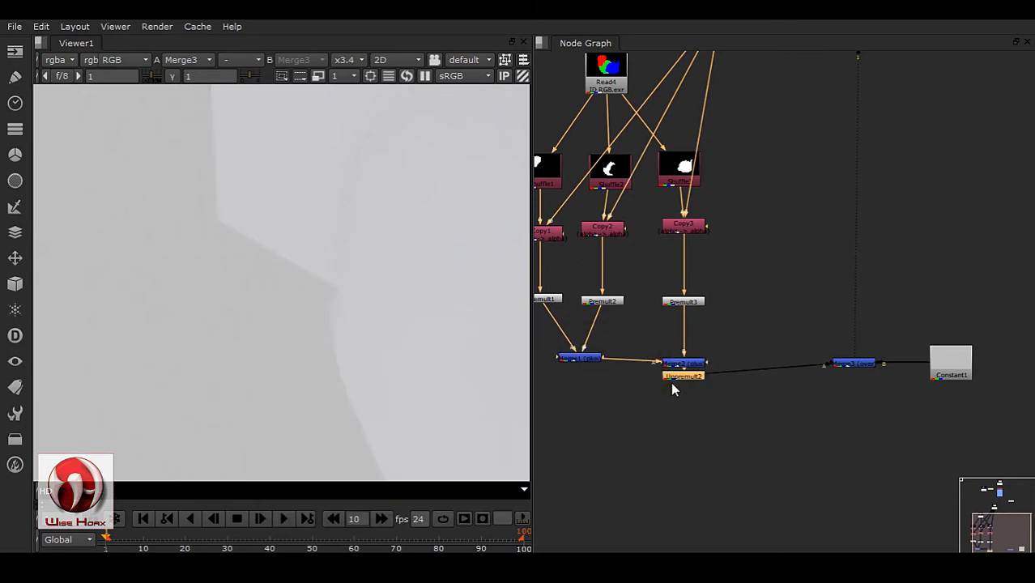
{"action": "left_click_drag", "start_coordinate": [678, 378], "coordinate": [752, 366]}
Step: Examine the composite's edges around the box, the curved object and the teapot's rim against the grey background
{"action": "scroll", "coordinate": [405, 324], "scroll_direction": "down", "scroll_amount": 8}
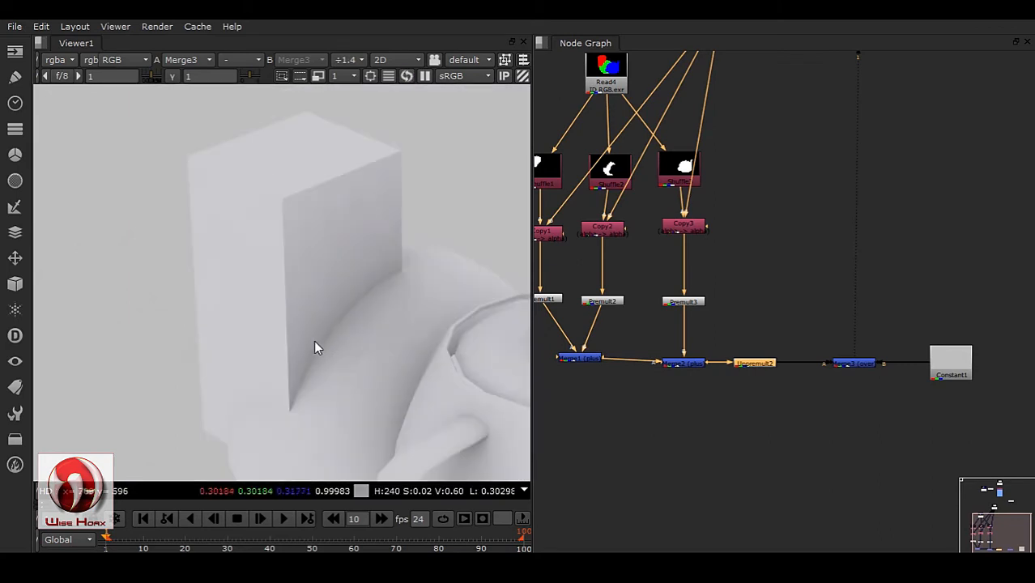
{"action": "middle_click_drag", "start_coordinate": [339, 279], "coordinate": [229, 286]}
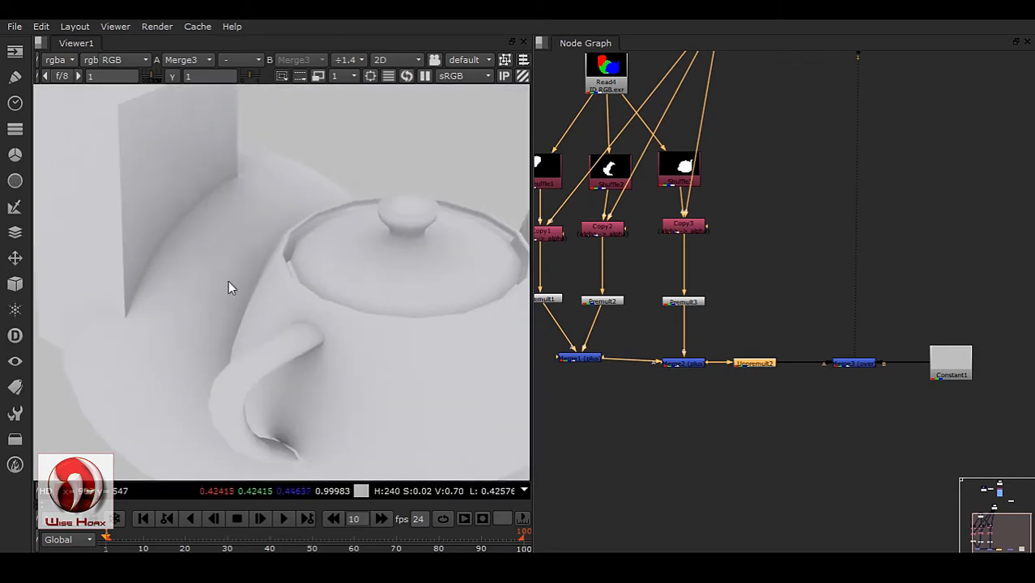
{"action": "scroll", "coordinate": [324, 178], "scroll_direction": "up", "scroll_amount": 2}
{"action": "scroll", "coordinate": [358, 222], "scroll_direction": "up", "scroll_amount": 8}
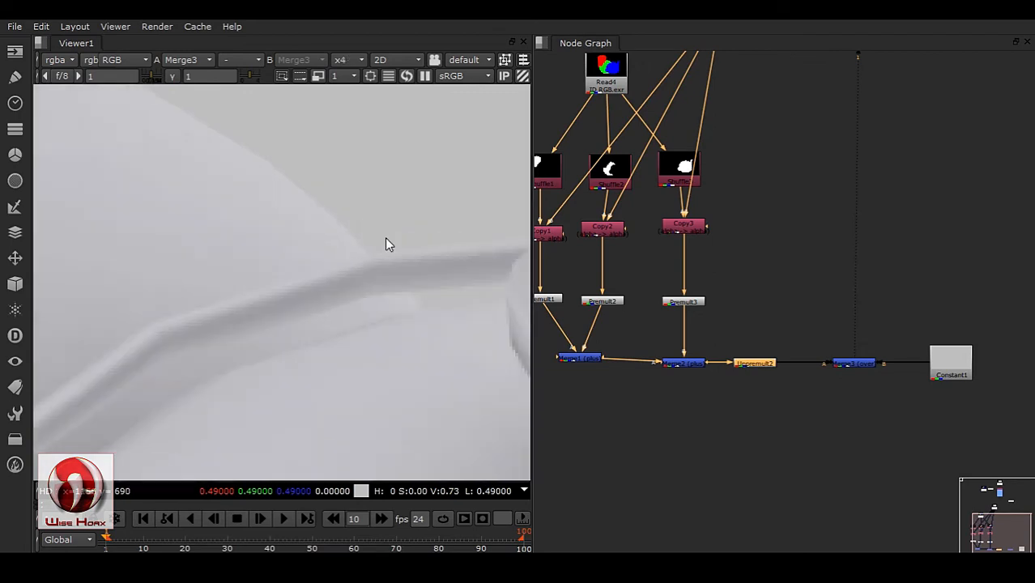
{"action": "scroll", "coordinate": [332, 265], "scroll_direction": "down", "scroll_amount": 6}
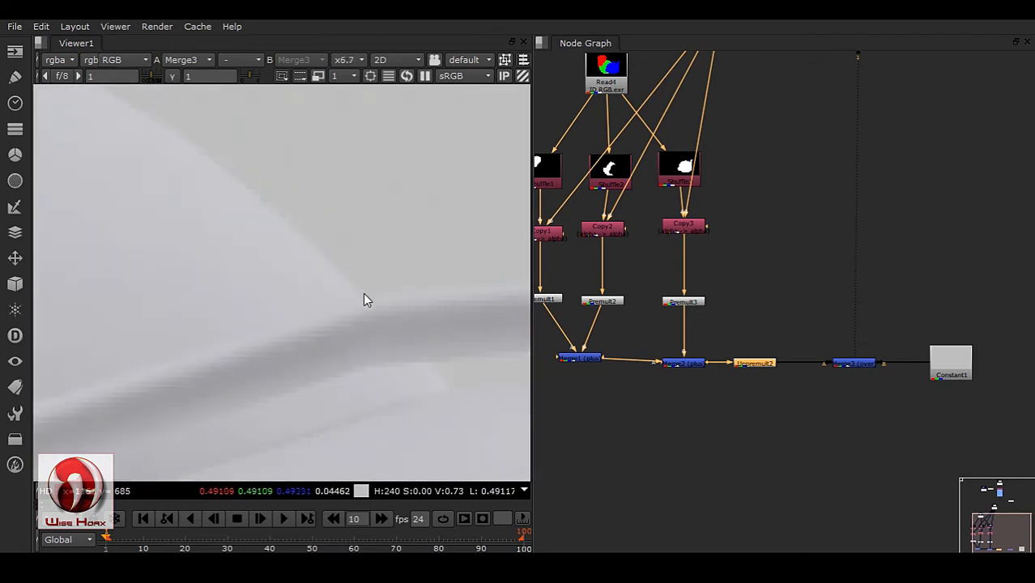
{"action": "scroll", "coordinate": [290, 255], "scroll_direction": "up", "scroll_amount": 5}
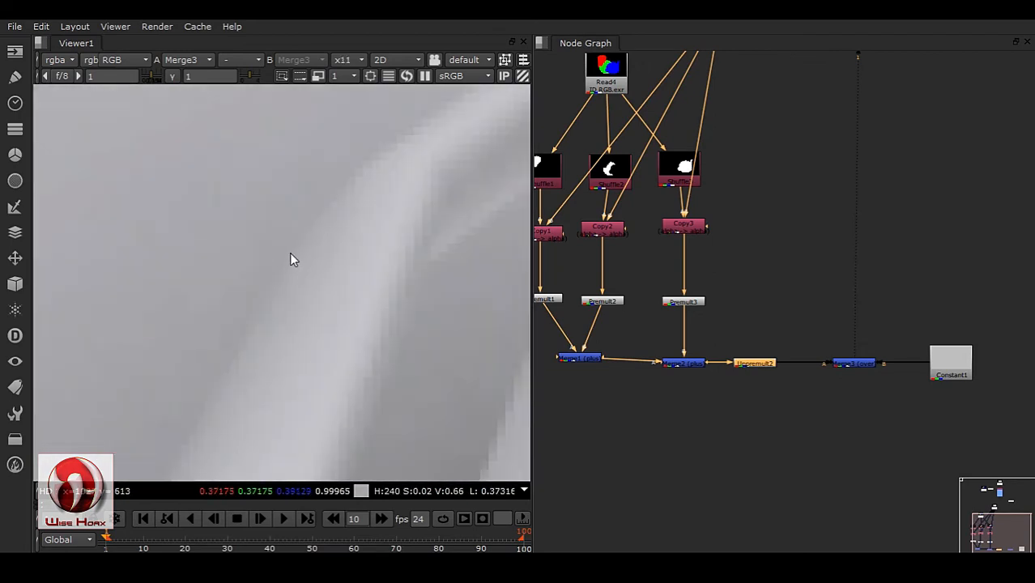
{"action": "scroll", "coordinate": [295, 269], "scroll_direction": "down", "scroll_amount": 8}
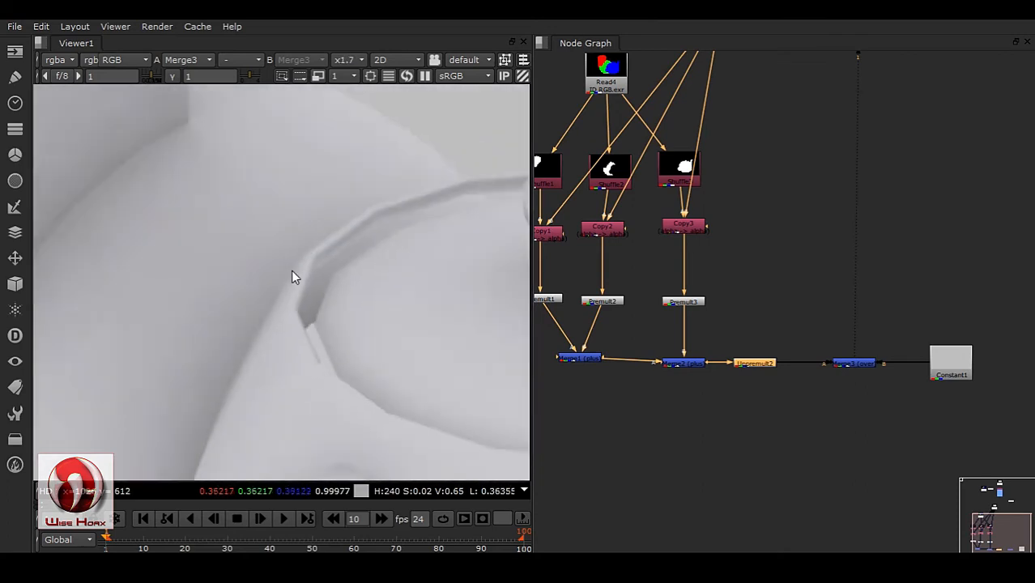
Step: Review the whole node tree from the two Read nodes down to the final Merge3
{"action": "middle_click_drag", "start_coordinate": [697, 231], "coordinate": [862, 317]}
{"action": "middle_click_drag", "start_coordinate": [807, 231], "coordinate": [707, 274]}
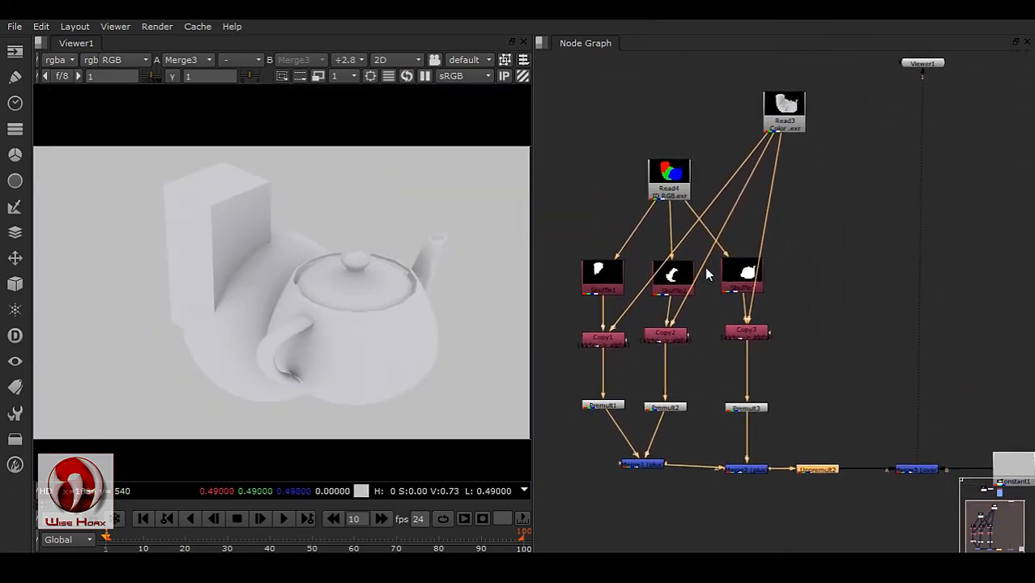
{"action": "left_click_drag", "start_coordinate": [569, 84], "coordinate": [949, 505]}
{"action": "scroll", "coordinate": [803, 356], "scroll_direction": "down", "scroll_amount": 2}
{"action": "mouse_move", "coordinate": [837, 366]}
{"action": "middle_mouse_down"}
{"action": "mouse_move", "coordinate": [762, 372]}
{"action": "mouse_move", "coordinate": [829, 359]}
{"action": "middle_mouse_up"}
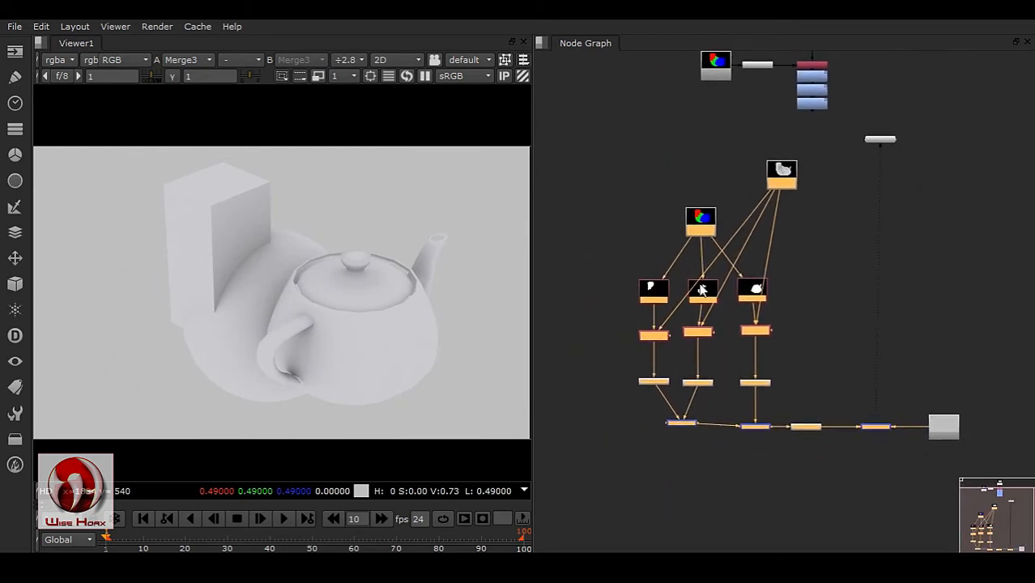
{"action": "left_click", "coordinate": [651, 203]}
Step: Add a Grade node after Copy1 with multiply set to 0 and view the Merge2 output
{"action": "scroll", "coordinate": [652, 356], "scroll_direction": "up", "scroll_amount": 3}
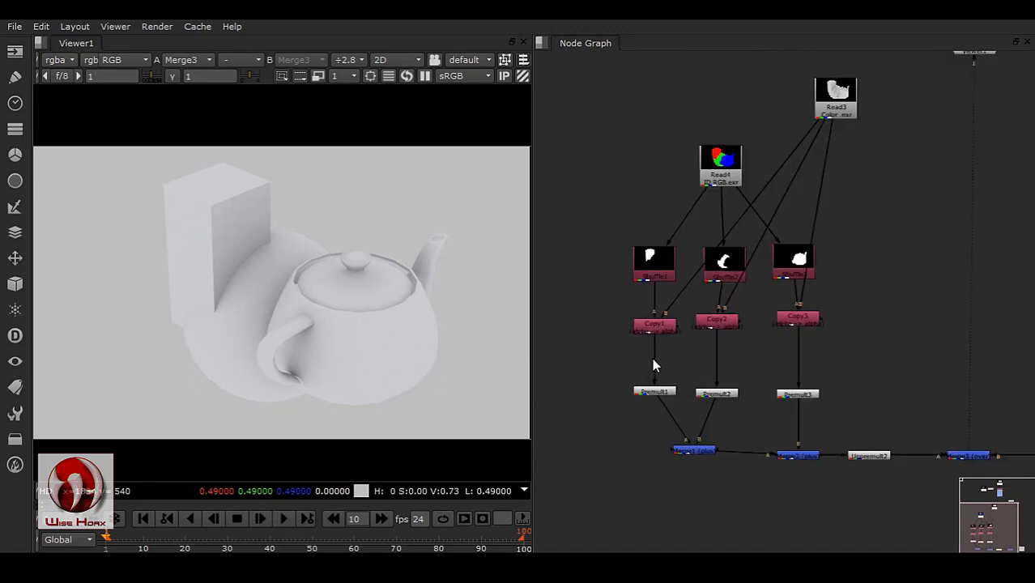
{"action": "left_click", "coordinate": [667, 322]}
{"action": "key", "text": "g"}
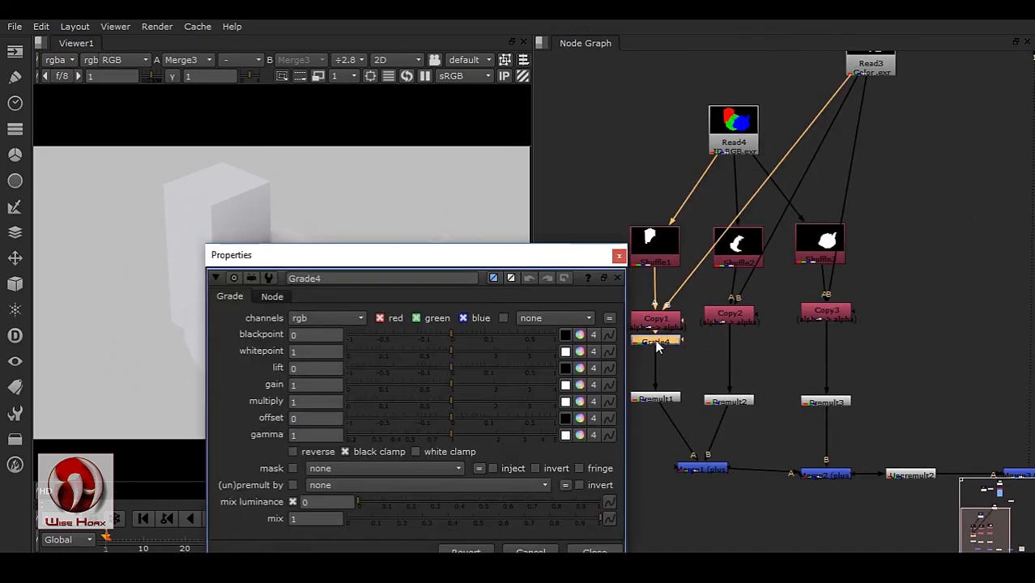
{"action": "left_click_drag", "start_coordinate": [581, 259], "coordinate": [702, 147]}
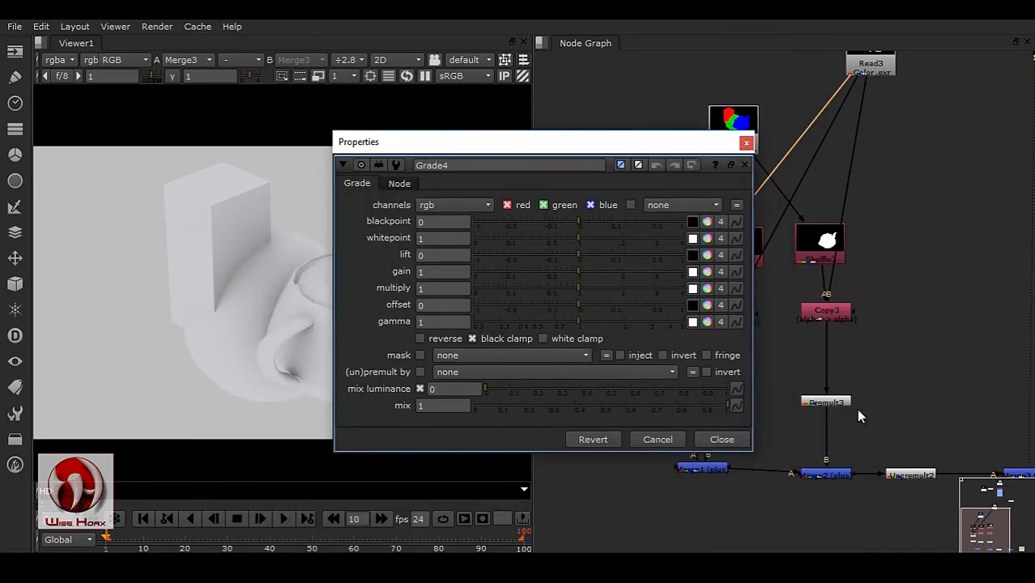
{"action": "left_click", "coordinate": [836, 477]}
{"action": "key", "text": "1"}
{"action": "left_click_drag", "start_coordinate": [556, 162], "coordinate": [744, 120]}
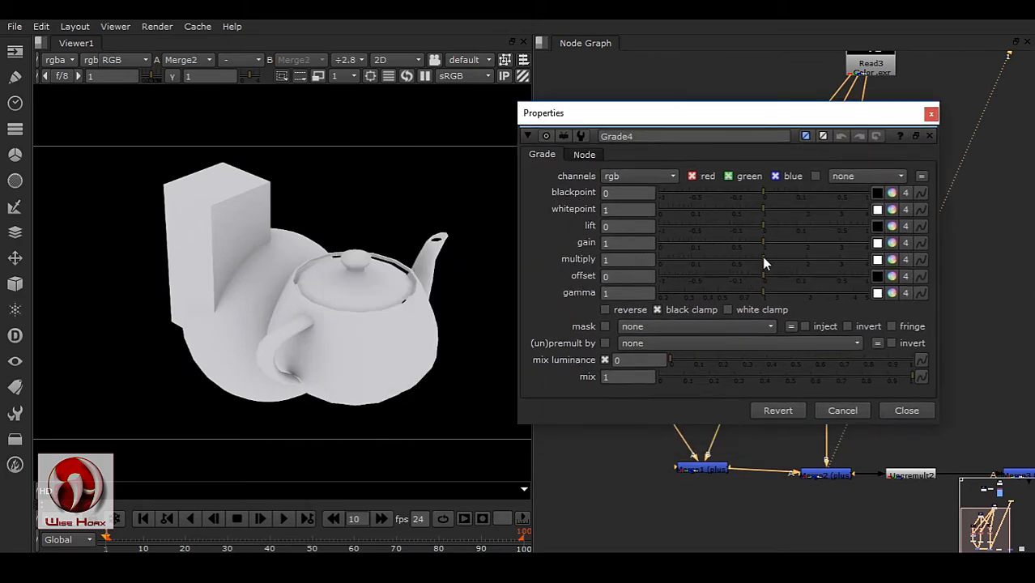
{"action": "left_click_drag", "start_coordinate": [761, 260], "coordinate": [660, 260]}
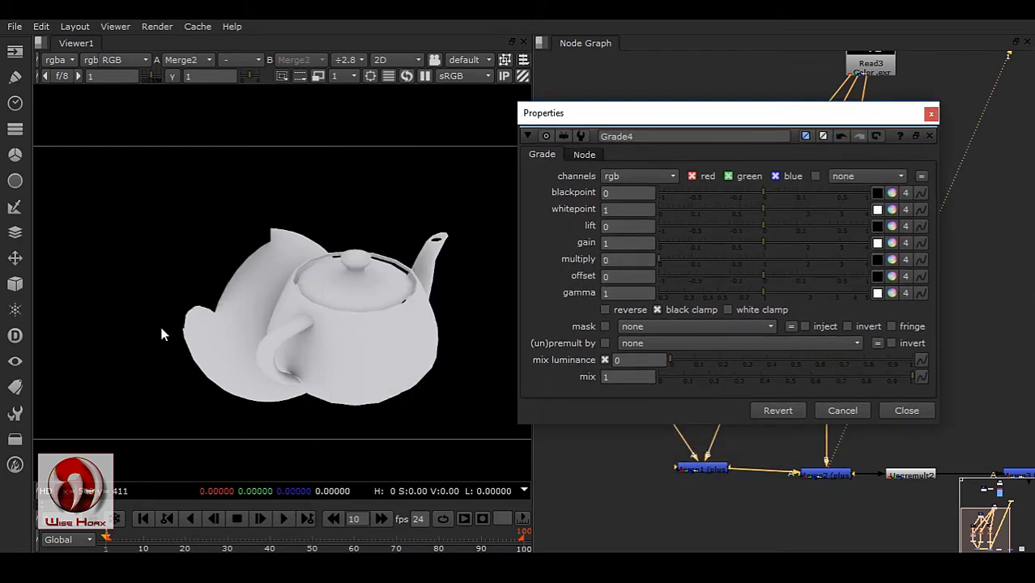
{"action": "left_click", "coordinate": [906, 411]}
Step: Add a Grade node after Copy2 and set its multiply to 0 to test the curved object's branch
{"action": "left_click", "coordinate": [738, 316]}
{"action": "key", "text": "g"}
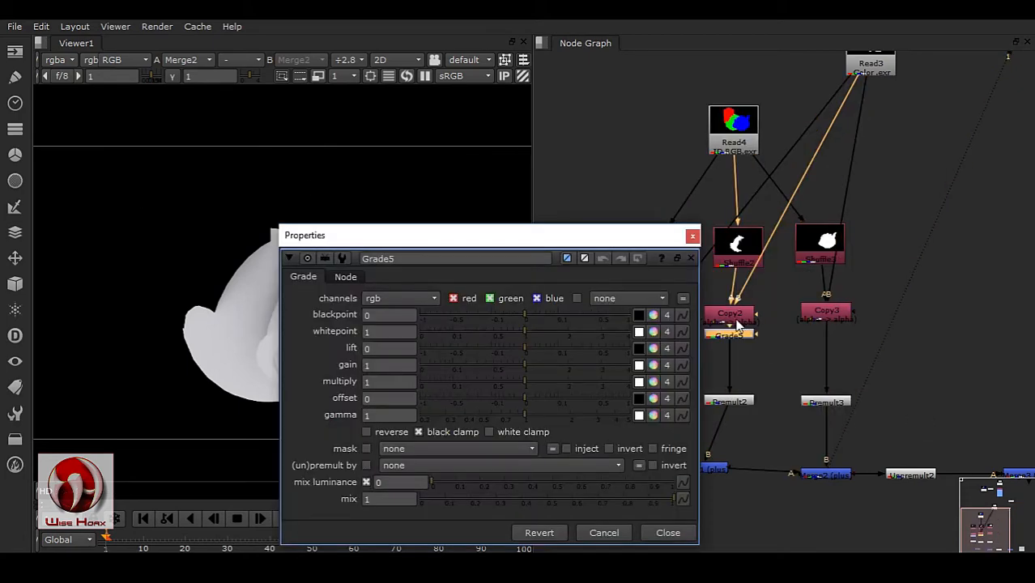
{"action": "left_click_drag", "start_coordinate": [521, 386], "coordinate": [307, 397]}
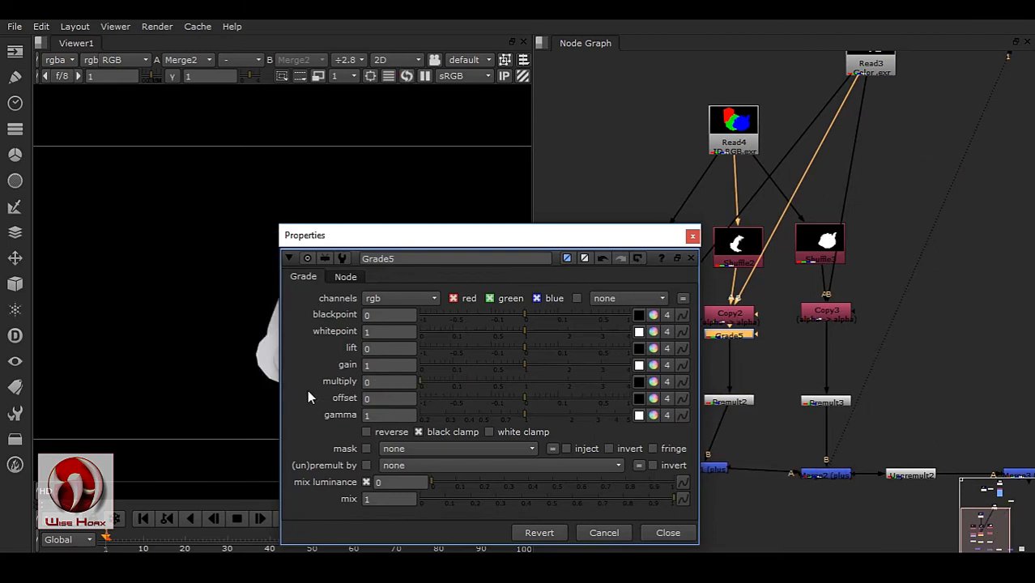
{"action": "left_click_drag", "start_coordinate": [447, 234], "coordinate": [640, 192]}
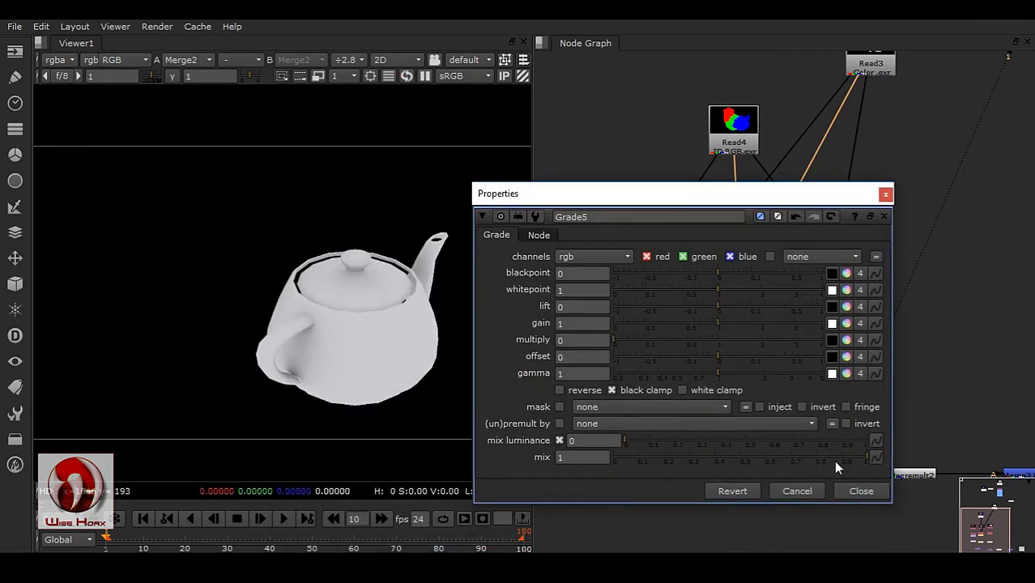
{"action": "left_click", "coordinate": [859, 491]}
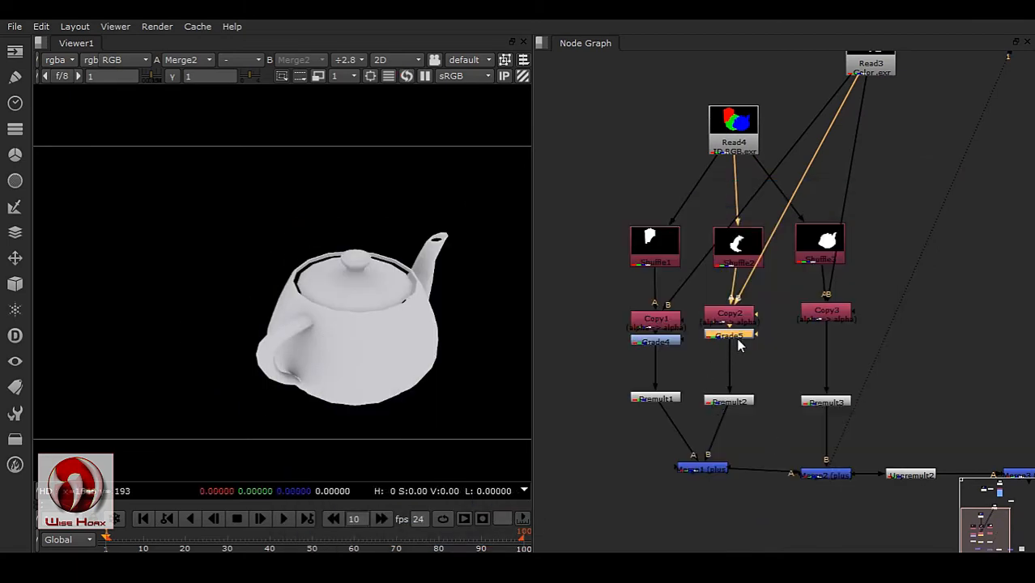
Step: Delete the test Grade nodes below Copy2 and Copy1
{"action": "left_click_drag", "start_coordinate": [737, 340], "coordinate": [737, 349]}
{"action": "key", "text": "Delete"}
{"action": "left_click", "coordinate": [671, 341]}
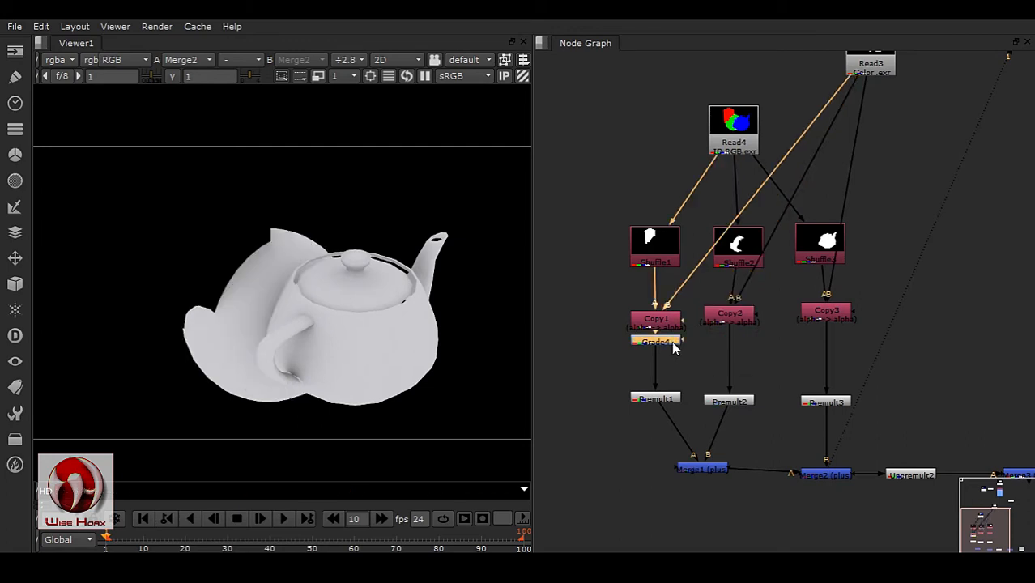
{"action": "key", "text": "Delete"}
{"action": "scroll", "coordinate": [711, 320], "scroll_direction": "down", "scroll_amount": 2}
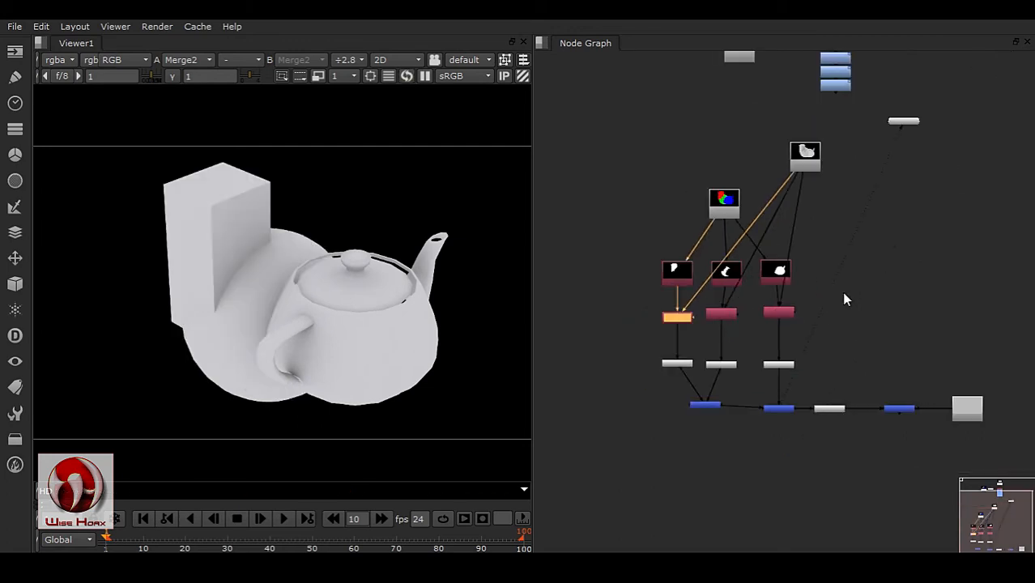
Step: Import the ID CMY image from the Edge folder as a Read node and reconnect Premult1 to Copy1
{"action": "scroll", "coordinate": [841, 292], "scroll_direction": "up", "scroll_amount": 4}
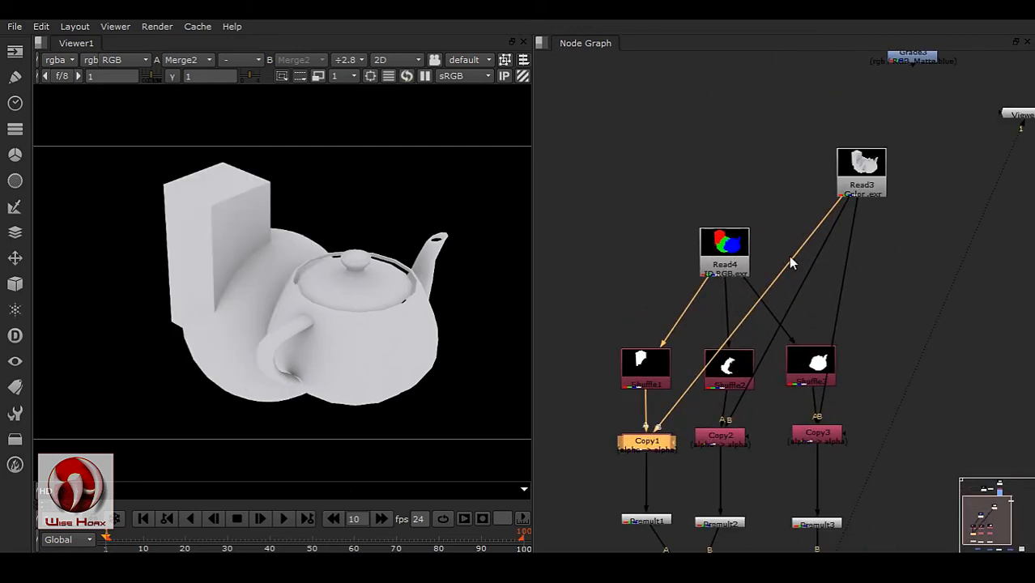
{"action": "middle_click_drag", "start_coordinate": [697, 386], "coordinate": [711, 295]}
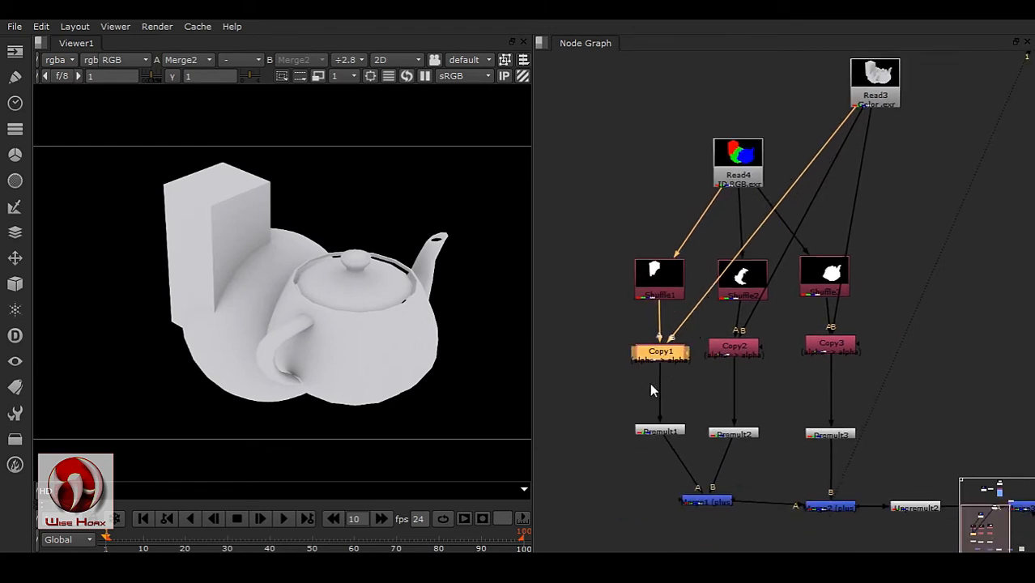
{"action": "left_click", "coordinate": [514, 566]}
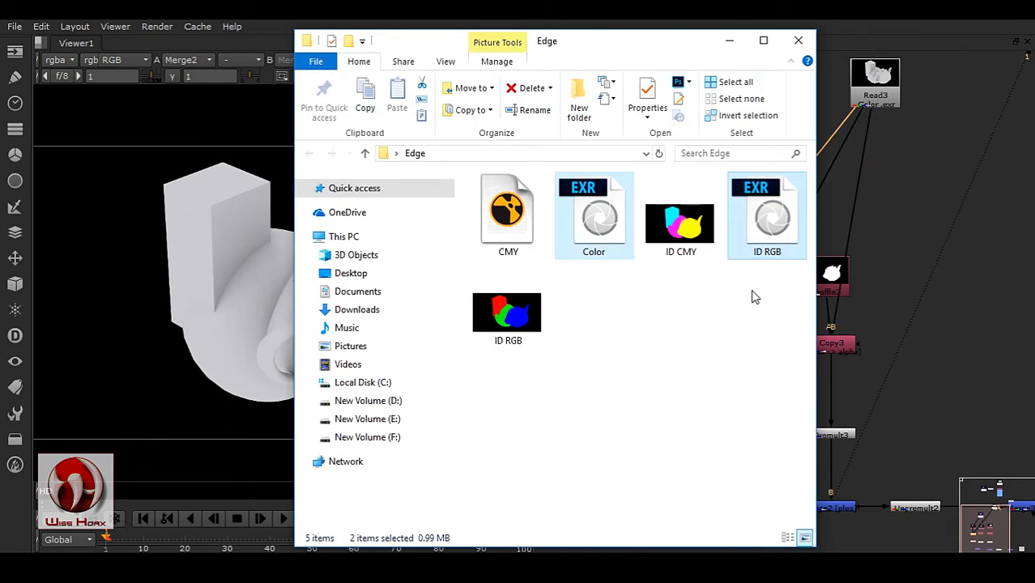
{"action": "left_click", "coordinate": [597, 282]}
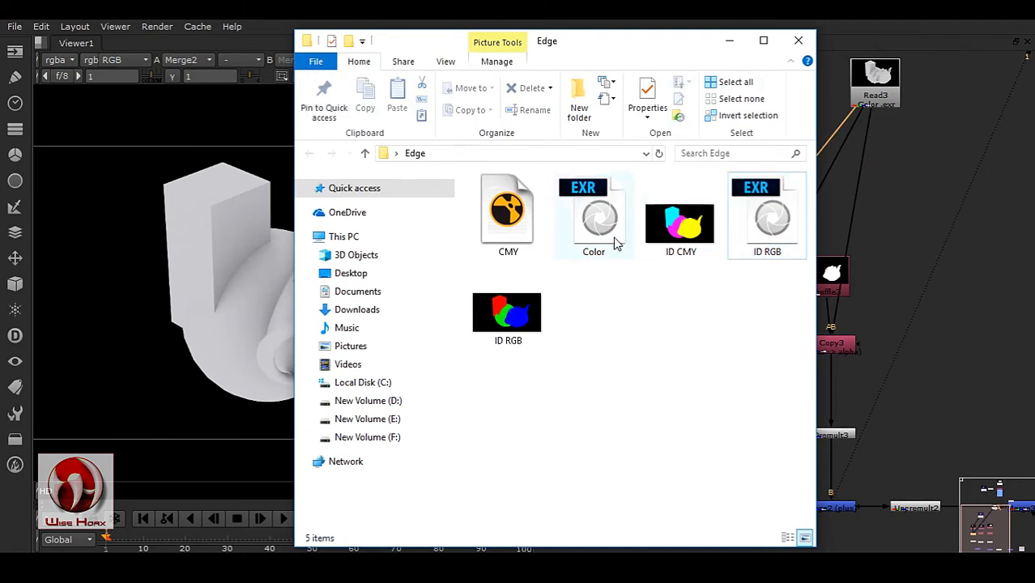
{"action": "left_click_drag", "start_coordinate": [681, 231], "coordinate": [919, 236]}
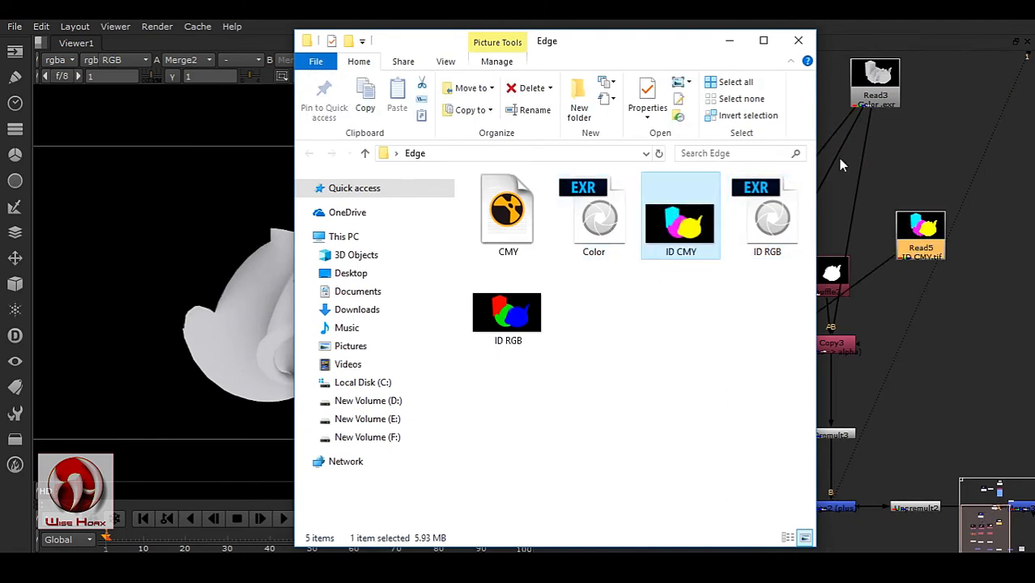
{"action": "left_click", "coordinate": [729, 40]}
{"action": "middle_click_drag", "start_coordinate": [900, 301], "coordinate": [895, 336]}
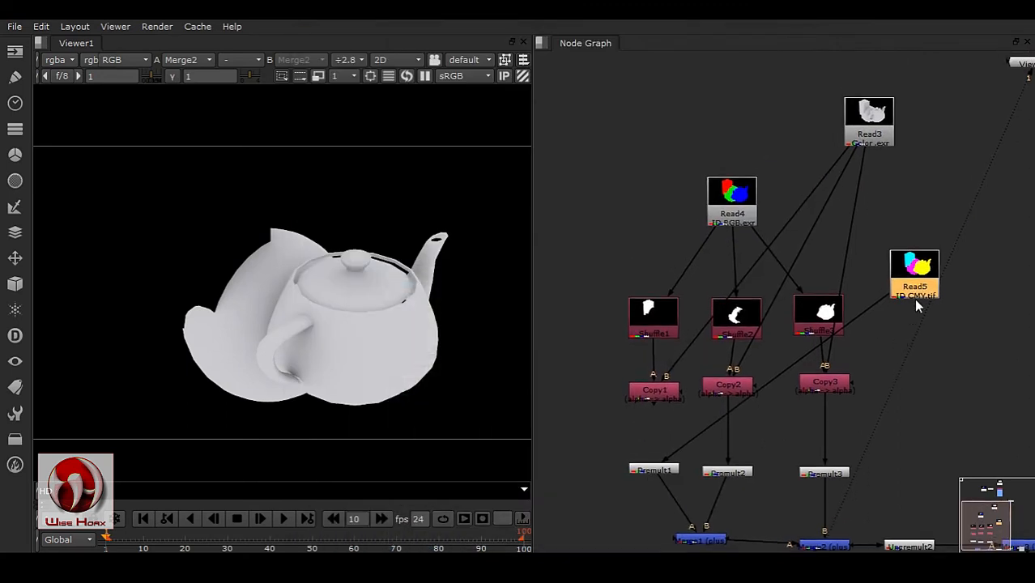
{"action": "left_click_drag", "start_coordinate": [886, 301], "coordinate": [654, 392]}
Step: Rewire the inputs of Shuffle1, Shuffle2 and Shuffle3 from Read4 to the ID CMY Read node and place that node above them
{"action": "left_click_drag", "start_coordinate": [899, 280], "coordinate": [623, 212]}
{"action": "scroll", "coordinate": [718, 233], "scroll_direction": "up", "scroll_amount": 3}
{"action": "left_click_drag", "start_coordinate": [718, 233], "coordinate": [628, 233]}
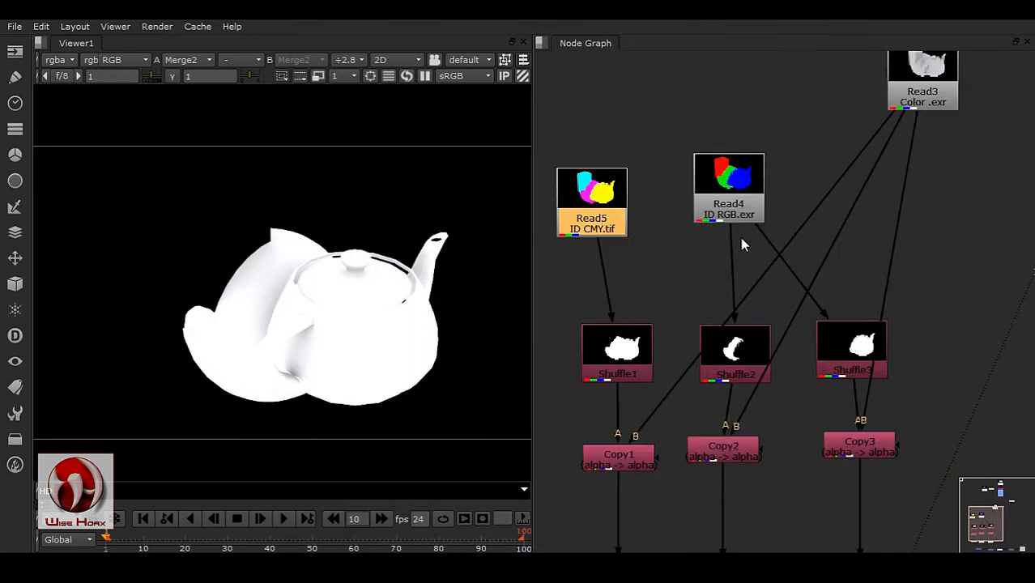
{"action": "left_click_drag", "start_coordinate": [740, 237], "coordinate": [611, 217]}
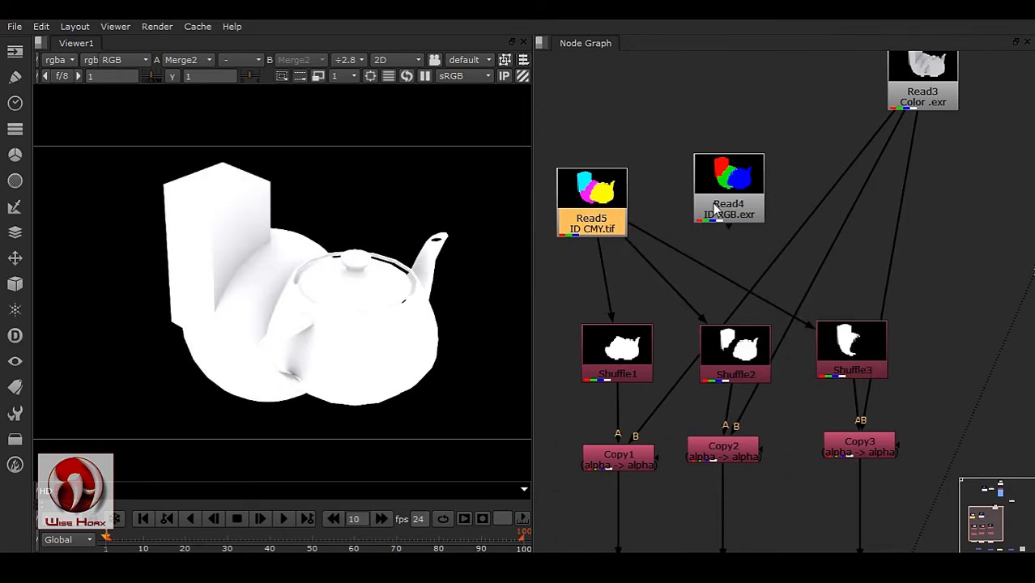
{"action": "left_click_drag", "start_coordinate": [729, 211], "coordinate": [709, 125]}
{"action": "left_click_drag", "start_coordinate": [602, 223], "coordinate": [745, 224]}
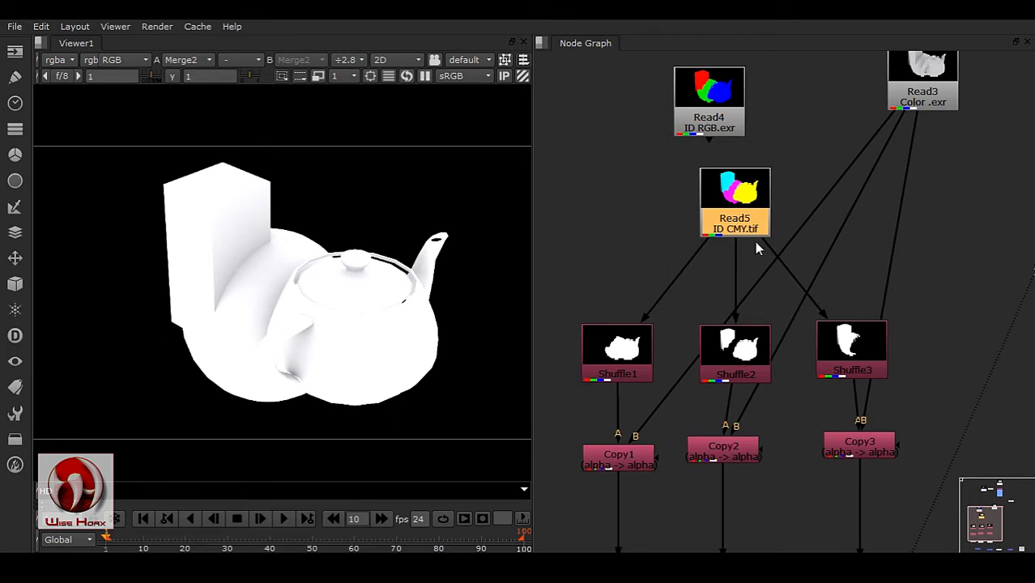
Step: Review the rewired node tree from the ID CMY Read node down to the merges
{"action": "middle_click_drag", "start_coordinate": [737, 302], "coordinate": [742, 259]}
{"action": "scroll", "coordinate": [745, 349], "scroll_direction": "down", "scroll_amount": 1}
{"action": "middle_click_drag", "start_coordinate": [770, 384], "coordinate": [735, 237]}
{"action": "middle_click_drag", "start_coordinate": [851, 479], "coordinate": [726, 471]}
{"action": "scroll", "coordinate": [837, 454], "scroll_direction": "down", "scroll_amount": 3}
{"action": "middle_click_drag", "start_coordinate": [838, 351], "coordinate": [842, 417]}
{"action": "middle_click_drag", "start_coordinate": [707, 317], "coordinate": [777, 293]}
{"action": "scroll", "coordinate": [779, 300], "scroll_direction": "up", "scroll_amount": 3}
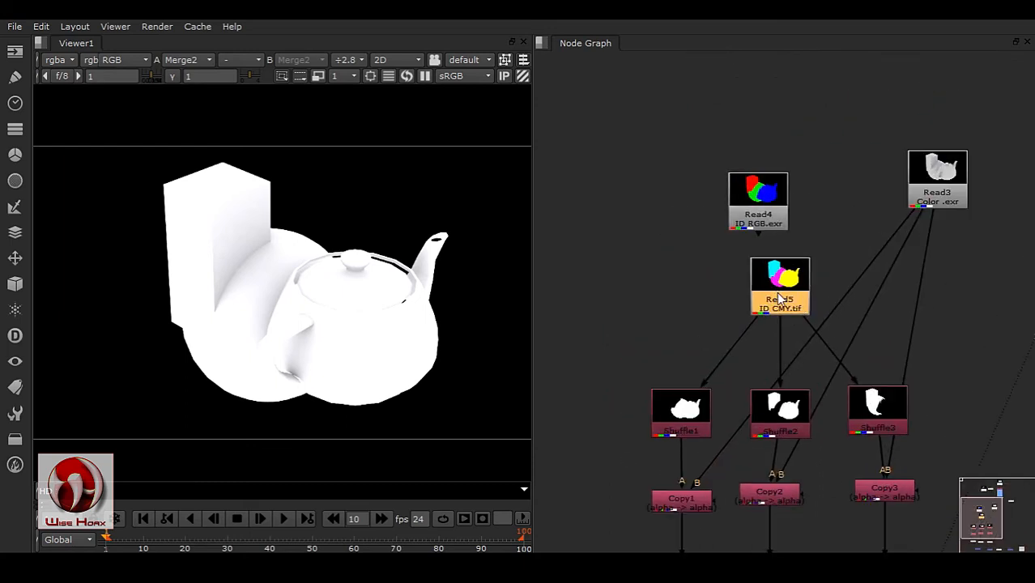
Step: Move the ID CMY Read node aside and insert a Dot between it and the three Shuffle nodes
{"action": "left_click_drag", "start_coordinate": [779, 300], "coordinate": [610, 247]}
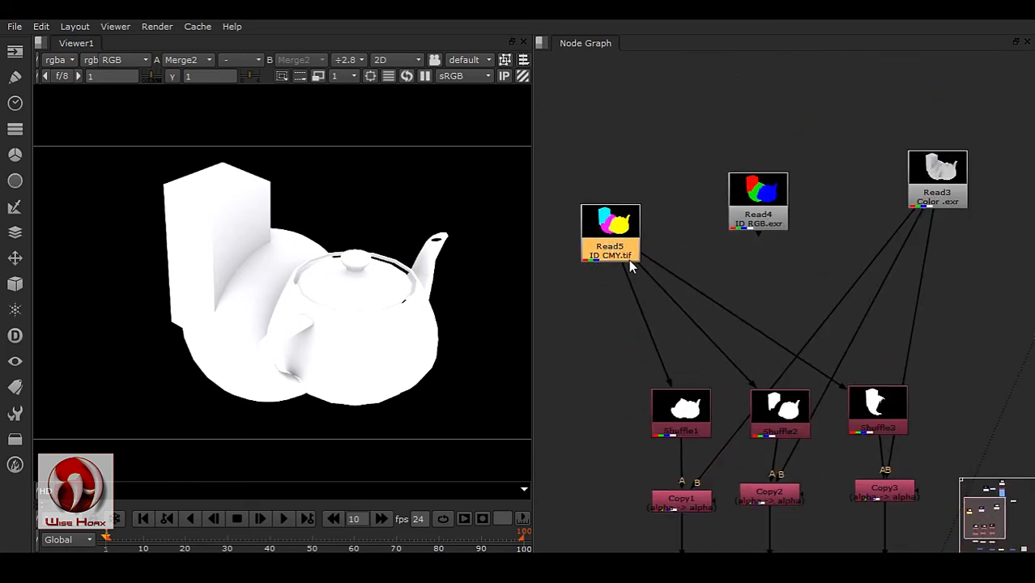
{"action": "key", "text": "."}
{"action": "left_click_drag", "start_coordinate": [628, 260], "coordinate": [599, 231]}
{"action": "middle_click_drag", "start_coordinate": [599, 298], "coordinate": [606, 314]}
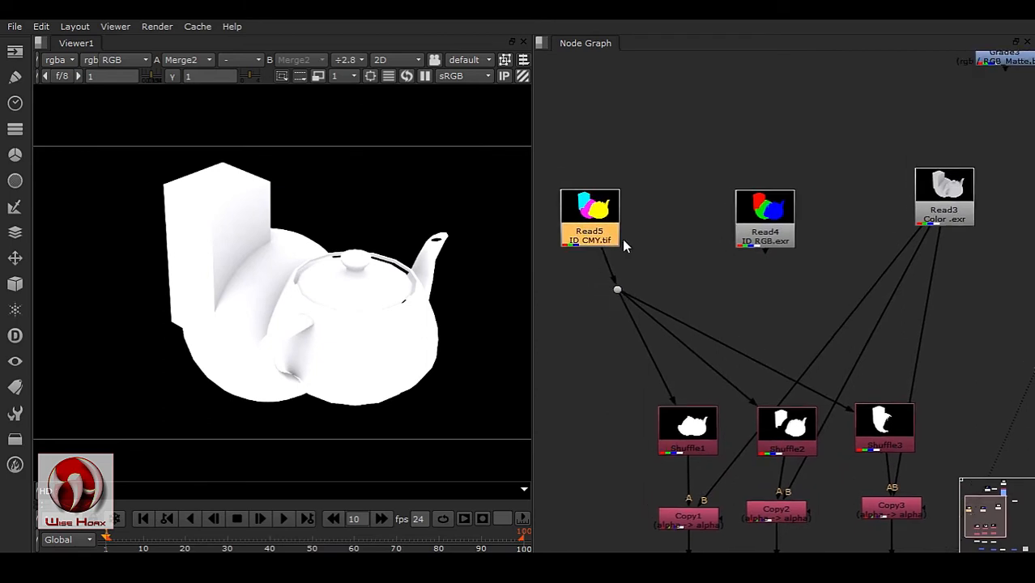
Step: View the ID CMY image and check which channel Shuffle1 sends to its outputs
{"action": "key", "text": "1"}
{"action": "middle_click_drag", "start_coordinate": [685, 331], "coordinate": [727, 287]}
{"action": "double_click", "coordinate": [740, 346]}
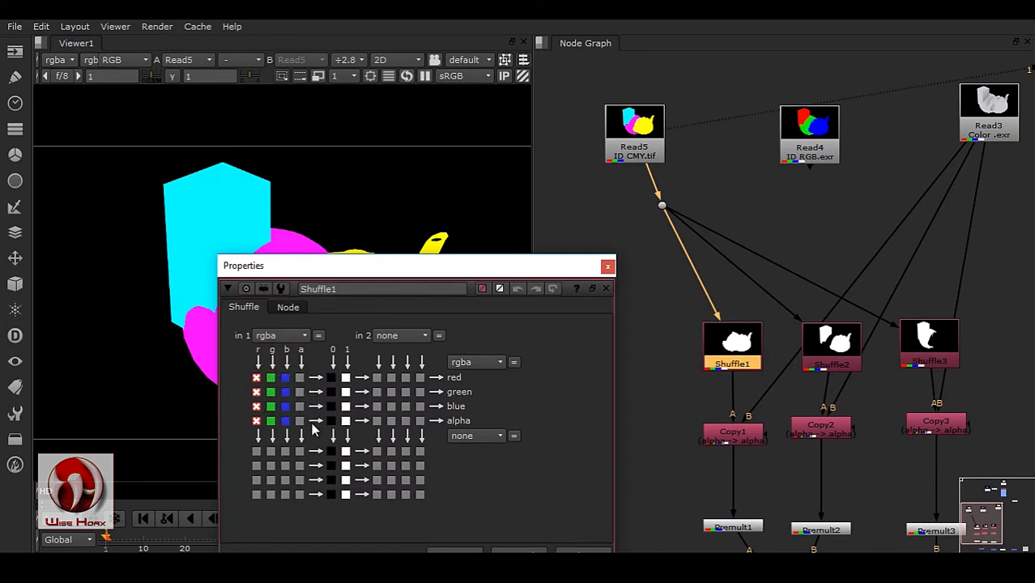
{"action": "left_click", "coordinate": [608, 267]}
{"action": "middle_click_drag", "start_coordinate": [630, 284], "coordinate": [660, 330]}
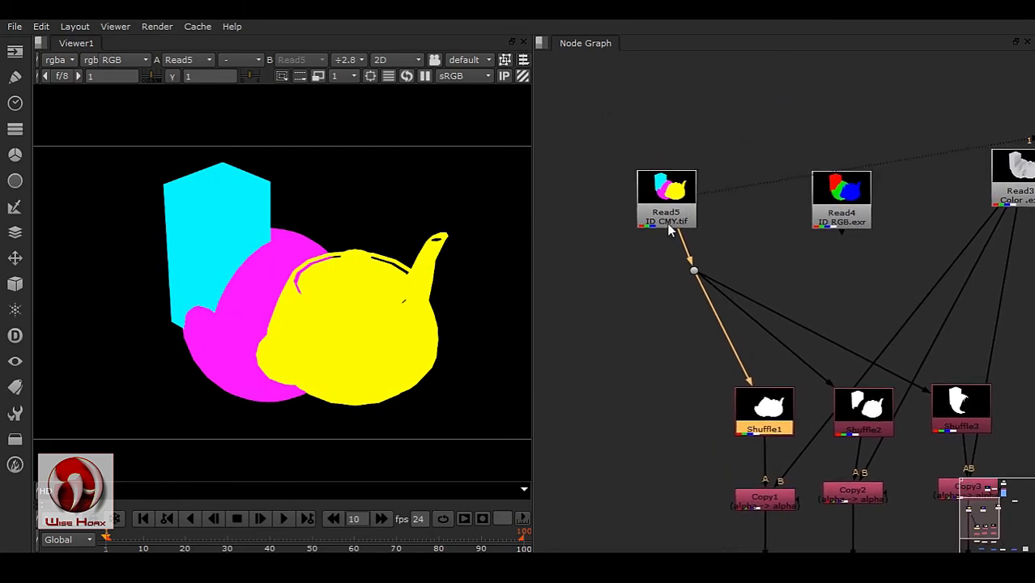
Step: Bring the CMY node file from the Edge folder into the node graph and reconnect the Dot to the ID CMY Read node
{"action": "left_click_drag", "start_coordinate": [655, 209], "coordinate": [634, 203]}
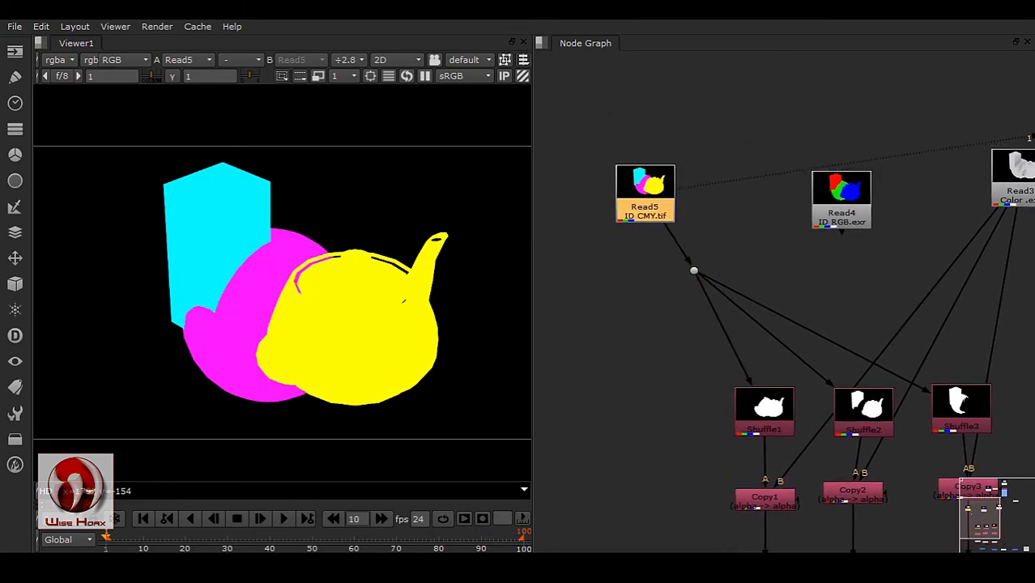
{"action": "left_click", "coordinate": [466, 566]}
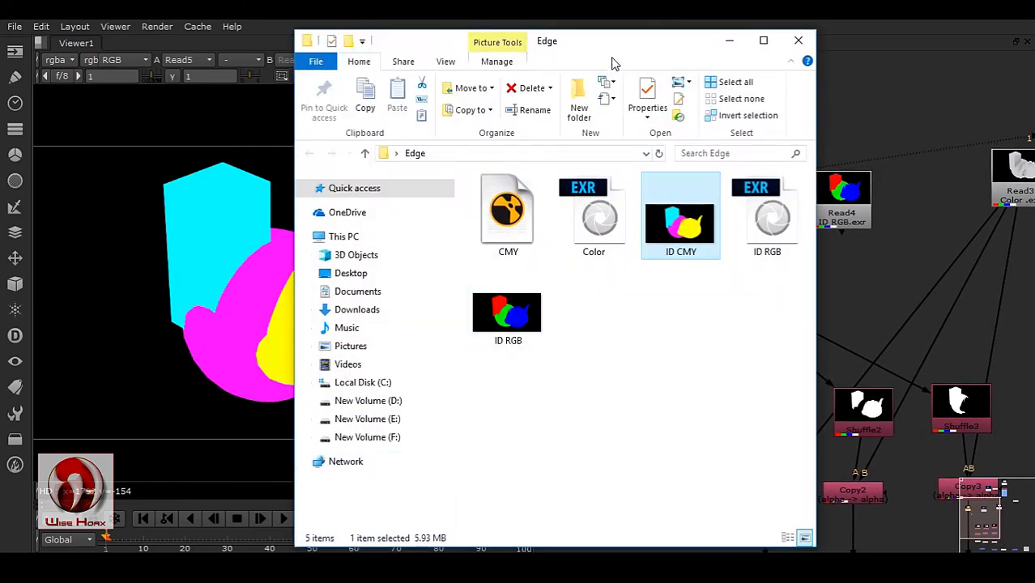
{"action": "left_click_drag", "start_coordinate": [622, 42], "coordinate": [317, 63]}
{"action": "left_click_drag", "start_coordinate": [201, 234], "coordinate": [598, 359]}
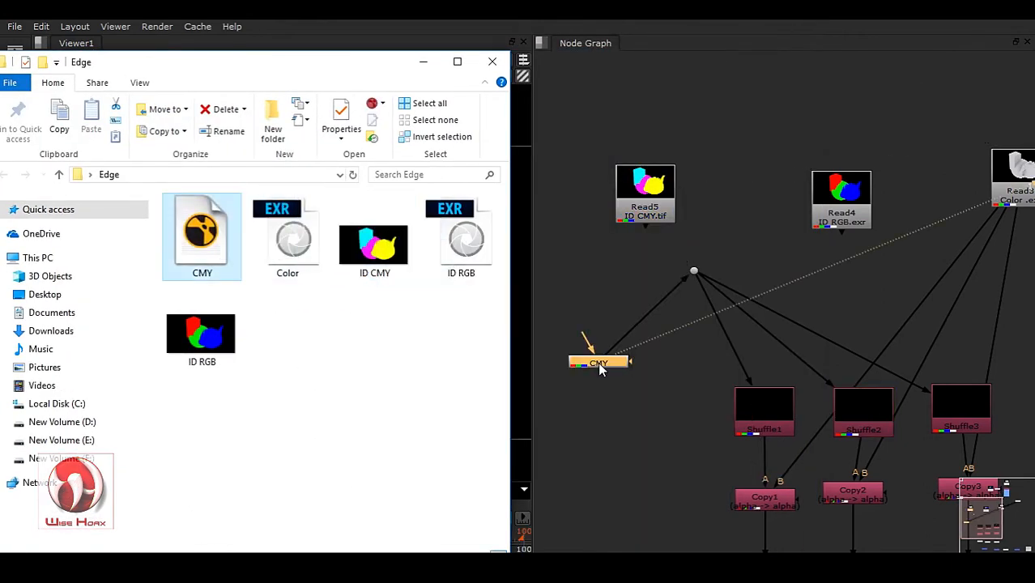
{"action": "left_click", "coordinate": [493, 62]}
{"action": "middle_click_drag", "start_coordinate": [636, 379], "coordinate": [652, 401]}
{"action": "left_click_drag", "start_coordinate": [634, 379], "coordinate": [661, 231]}
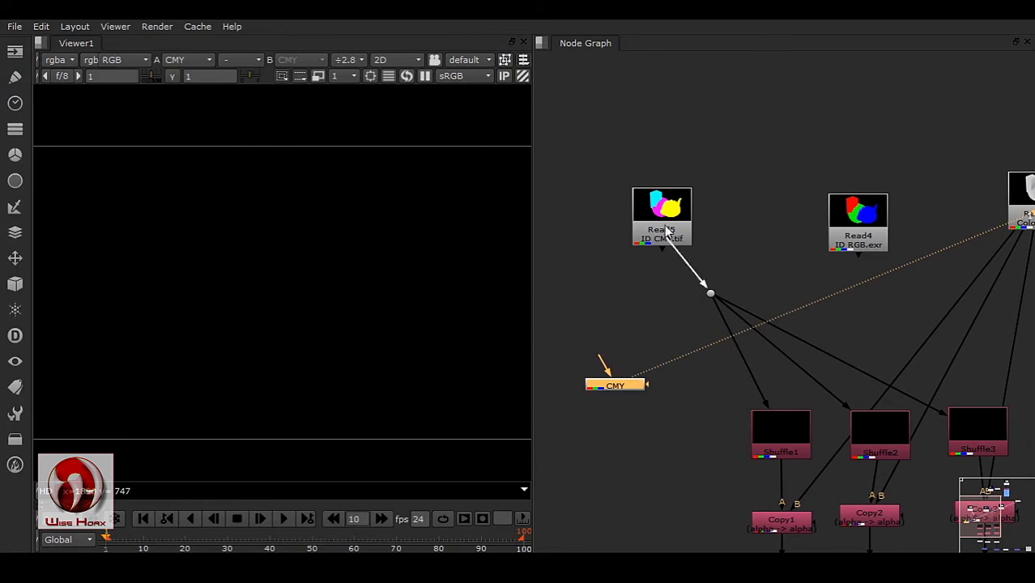
Step: Examine the red, green and blue channel expressions in the CMY node's properties
{"action": "double_click", "coordinate": [619, 391]}
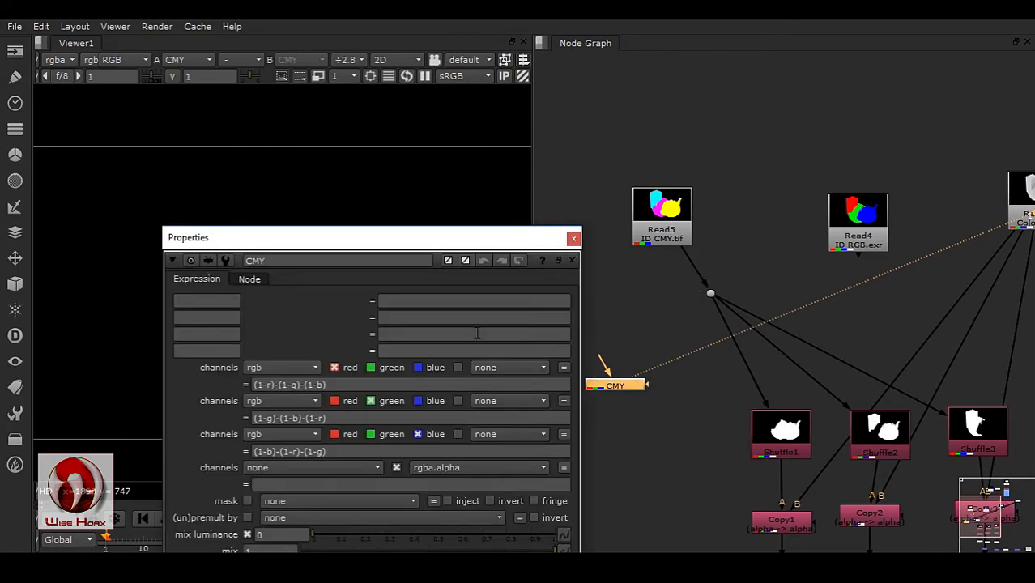
{"action": "left_click_drag", "start_coordinate": [469, 237], "coordinate": [475, 135]}
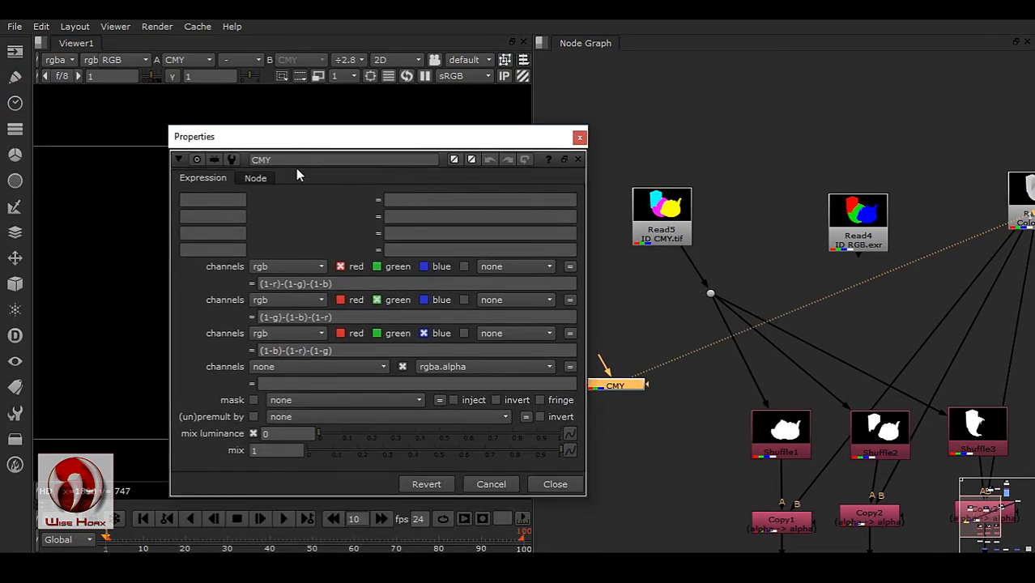
{"action": "double_click", "coordinate": [354, 285]}
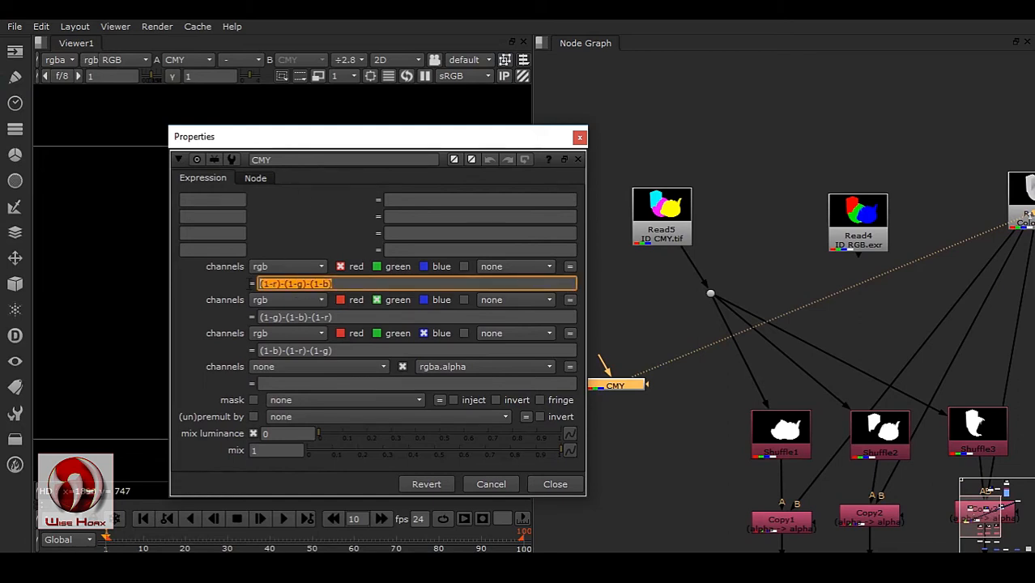
{"action": "double_click", "coordinate": [330, 316]}
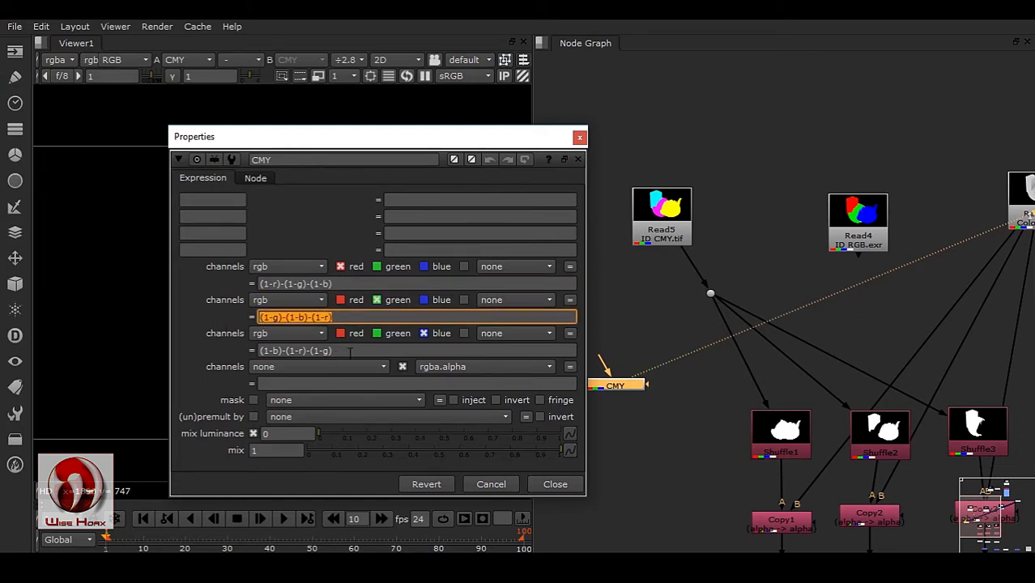
{"action": "double_click", "coordinate": [350, 351]}
{"action": "double_click", "coordinate": [350, 283]}
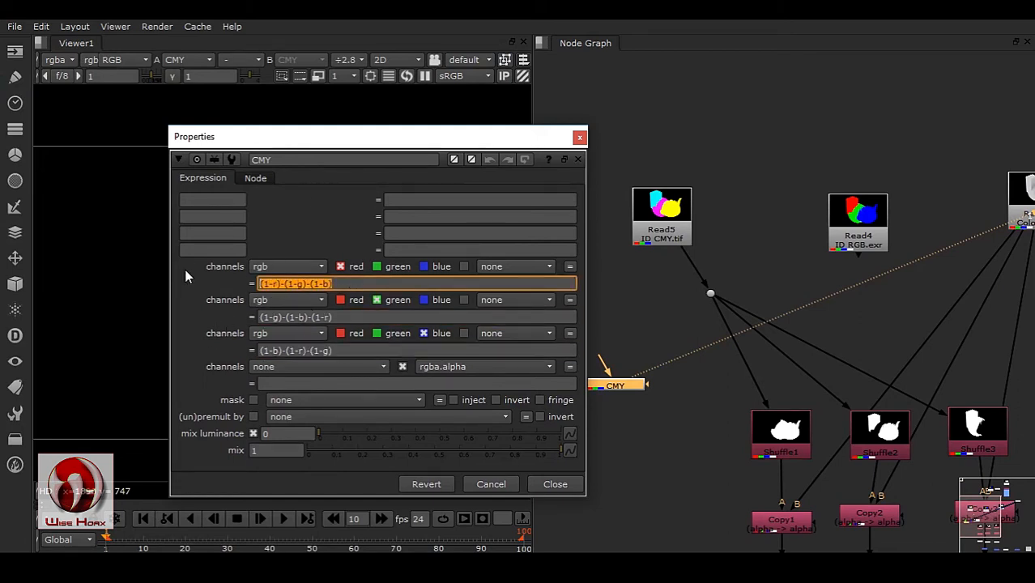
{"action": "double_click", "coordinate": [362, 317]}
{"action": "left_click", "coordinate": [579, 136]}
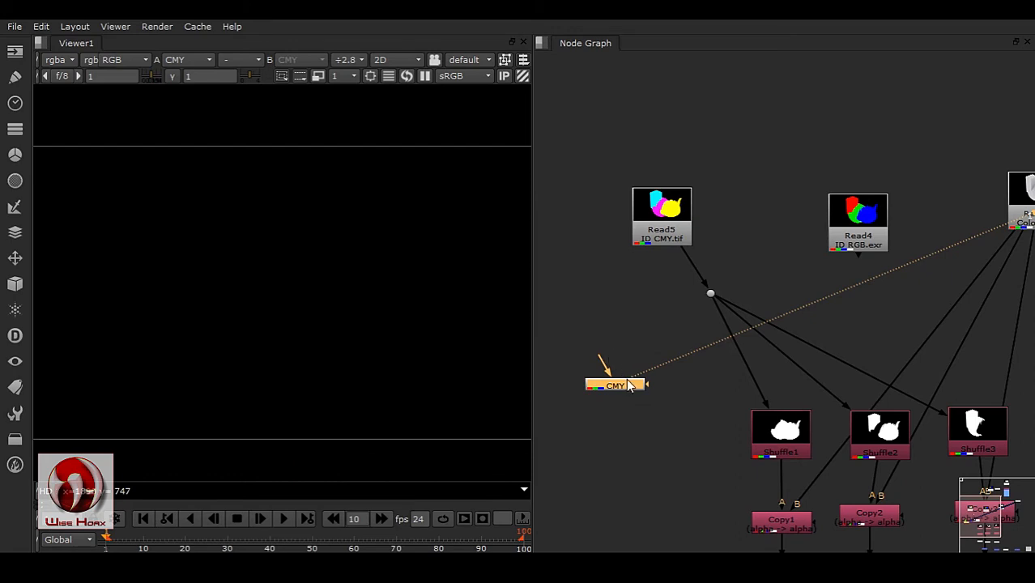
Step: Insert the CMY expression node between the ID CMY Read node and the Dot, and align the two nodes vertically
{"action": "left_click_drag", "start_coordinate": [630, 386], "coordinate": [704, 269]}
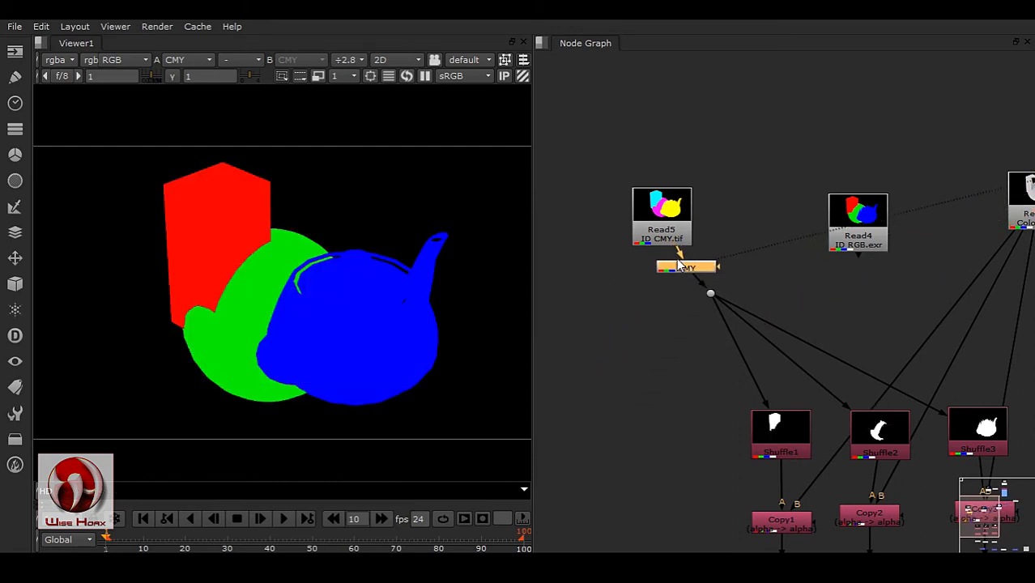
{"action": "left_click_drag", "start_coordinate": [677, 236], "coordinate": [701, 183]}
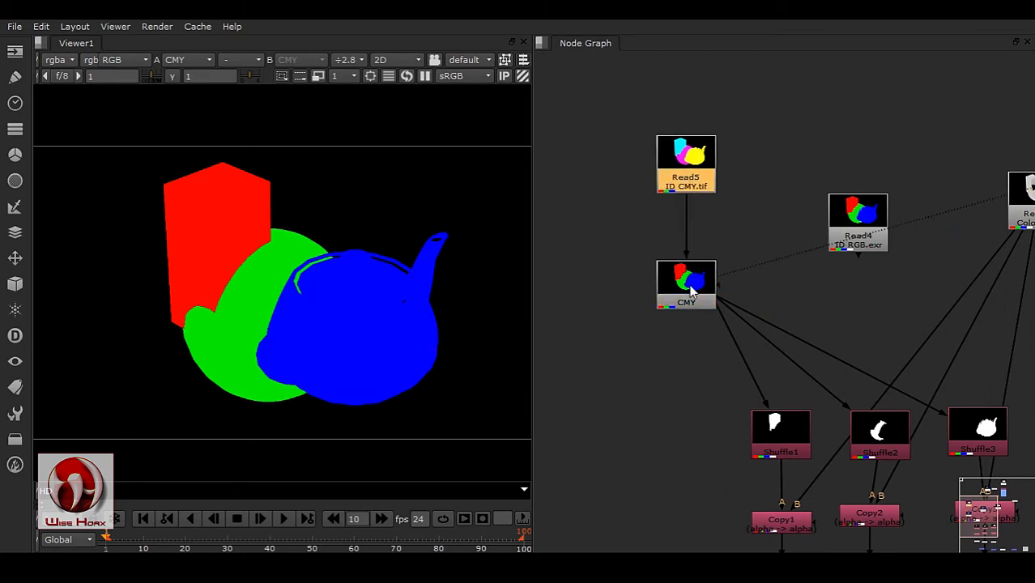
{"action": "left_click_drag", "start_coordinate": [688, 283], "coordinate": [660, 239]}
{"action": "left_click_drag", "start_coordinate": [688, 188], "coordinate": [662, 163]}
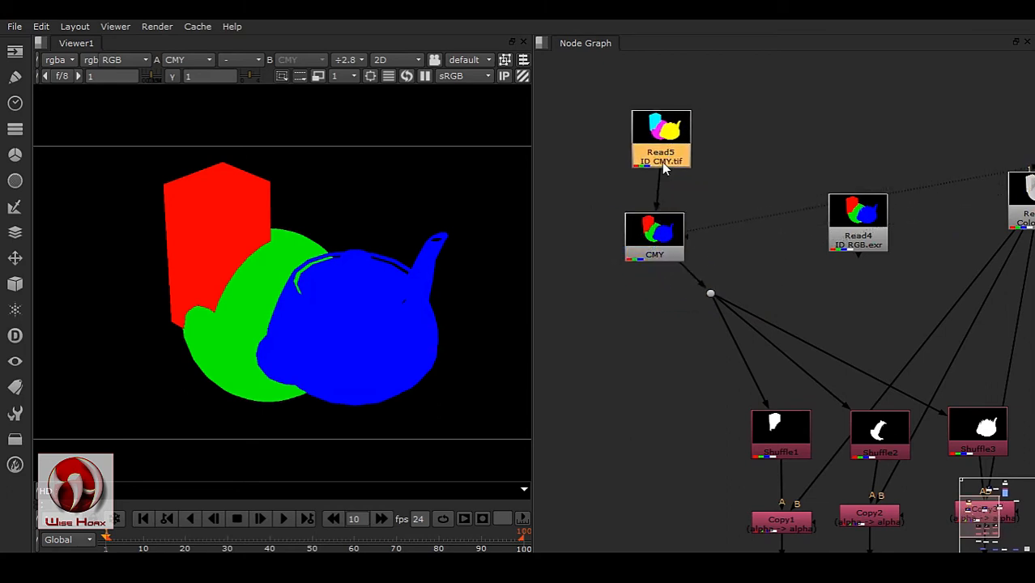
{"action": "left_click", "coordinate": [662, 239]}
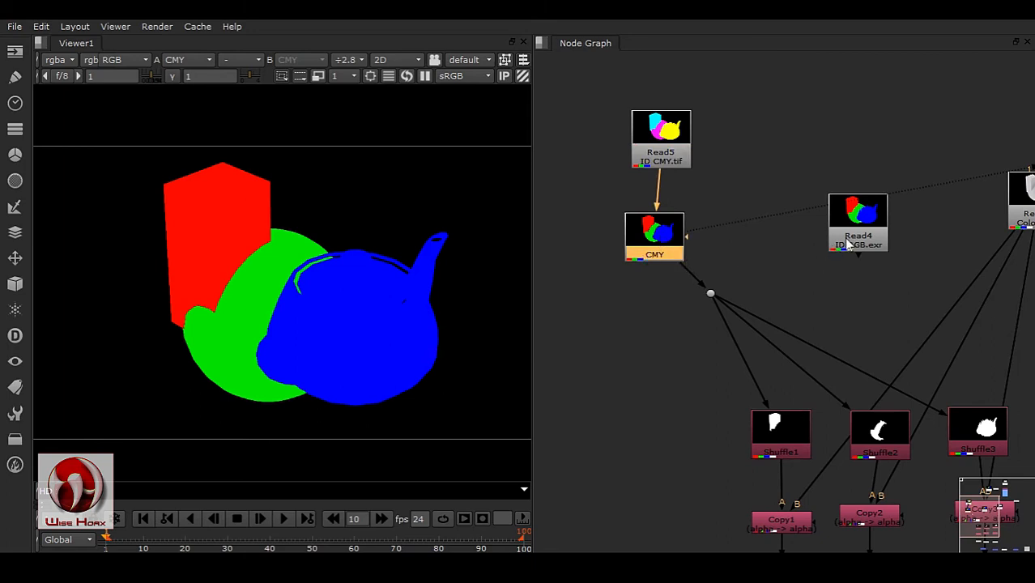
Step: Compare the edge pixels between the box and the curved object in the CMY node's output and in Read4
{"action": "scroll", "coordinate": [272, 243], "scroll_direction": "up", "scroll_amount": 6}
{"action": "scroll", "coordinate": [301, 271], "scroll_direction": "up", "scroll_amount": 10}
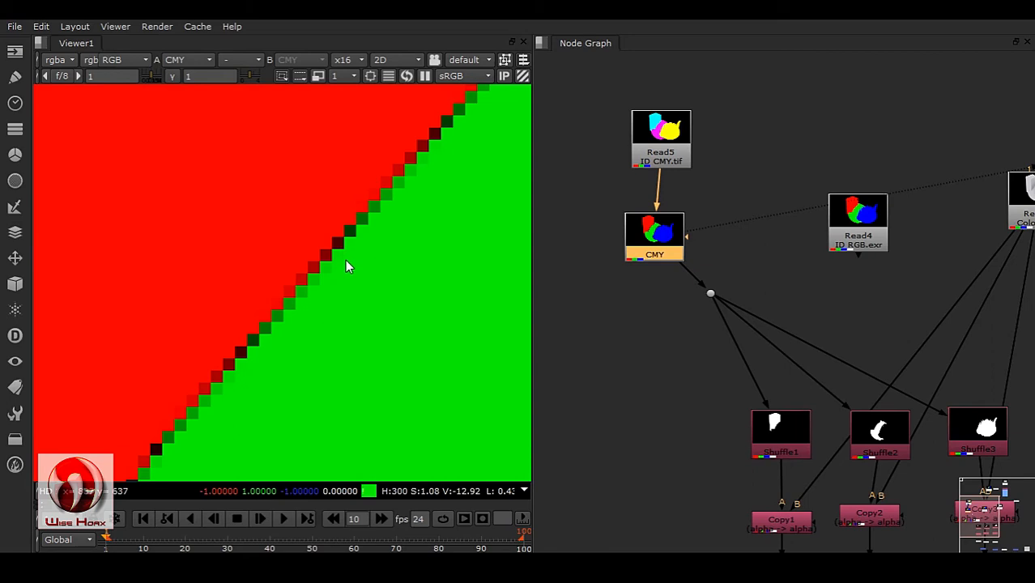
{"action": "left_click", "coordinate": [856, 248]}
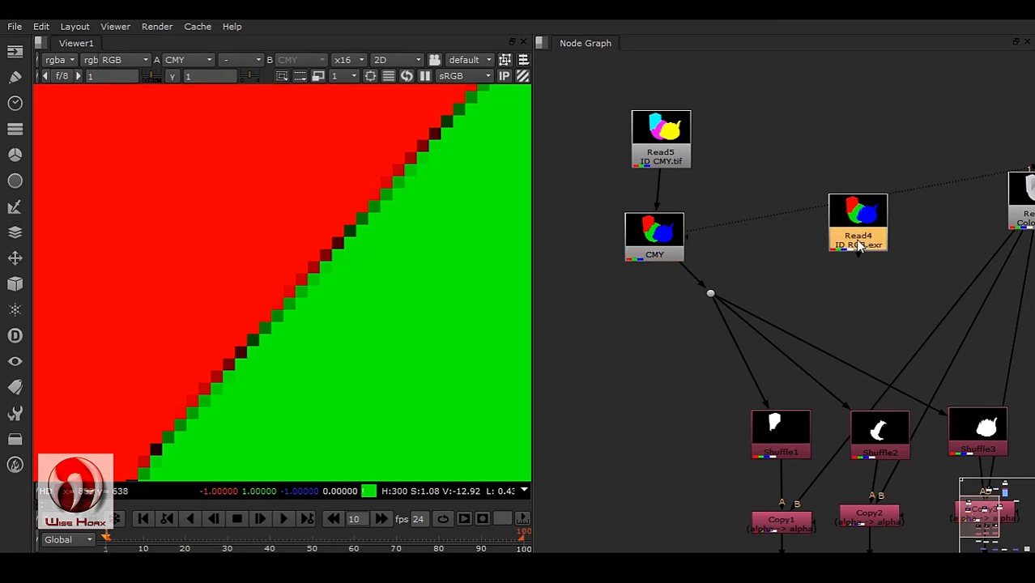
{"action": "key", "text": "1"}
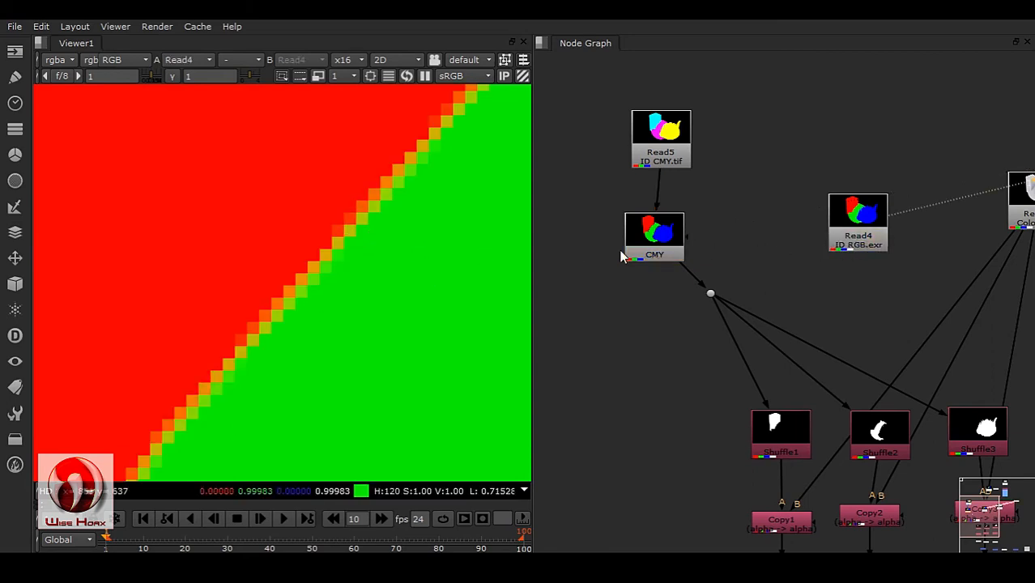
{"action": "left_click", "coordinate": [680, 255]}
{"action": "key", "text": "1"}
Step: Move the disconnected ID RGB Read node up beside the ID CMY Read node
{"action": "scroll", "coordinate": [681, 316], "scroll_direction": "down", "scroll_amount": 3}
{"action": "middle_click_drag", "start_coordinate": [691, 389], "coordinate": [623, 328]}
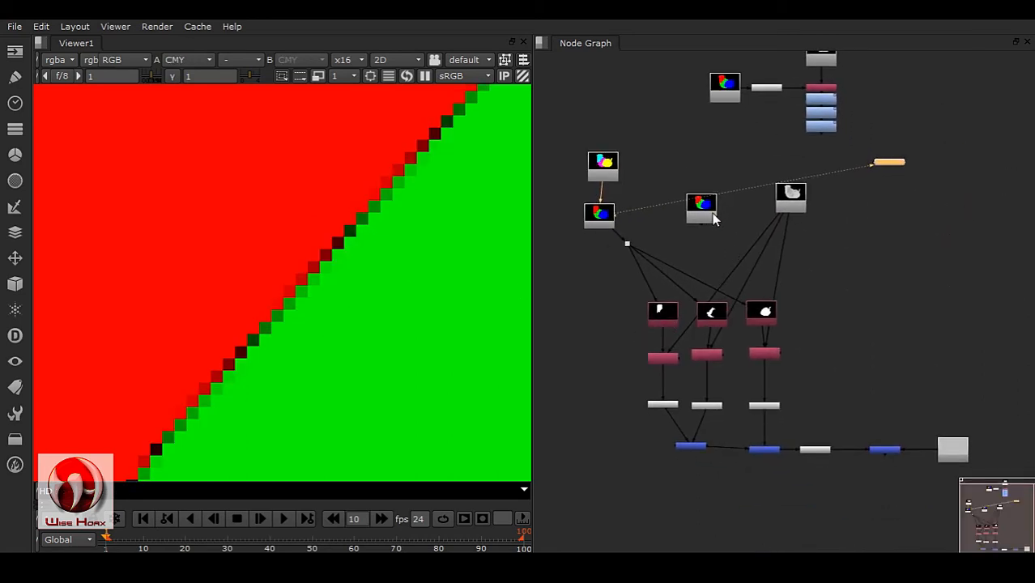
{"action": "left_click_drag", "start_coordinate": [704, 212], "coordinate": [686, 158]}
{"action": "middle_click_drag", "start_coordinate": [757, 415], "coordinate": [766, 336]}
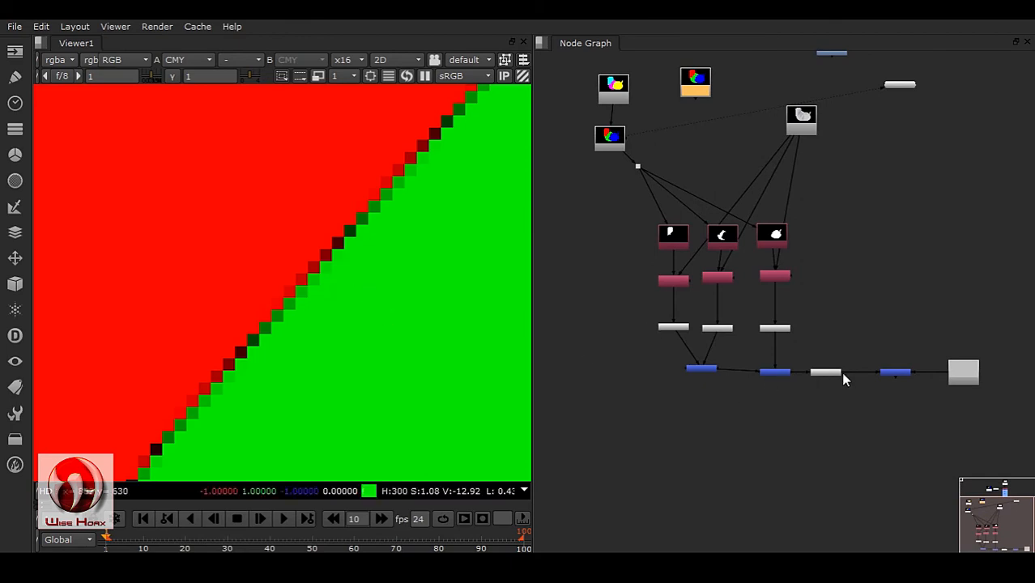
Step: Examine the two plus merges and the Unpremult that recombine the branches, along with the ID and color nodes feeding them
{"action": "left_click_drag", "start_coordinate": [840, 373], "coordinate": [845, 374]}
{"action": "scroll", "coordinate": [819, 387], "scroll_direction": "up", "scroll_amount": 6}
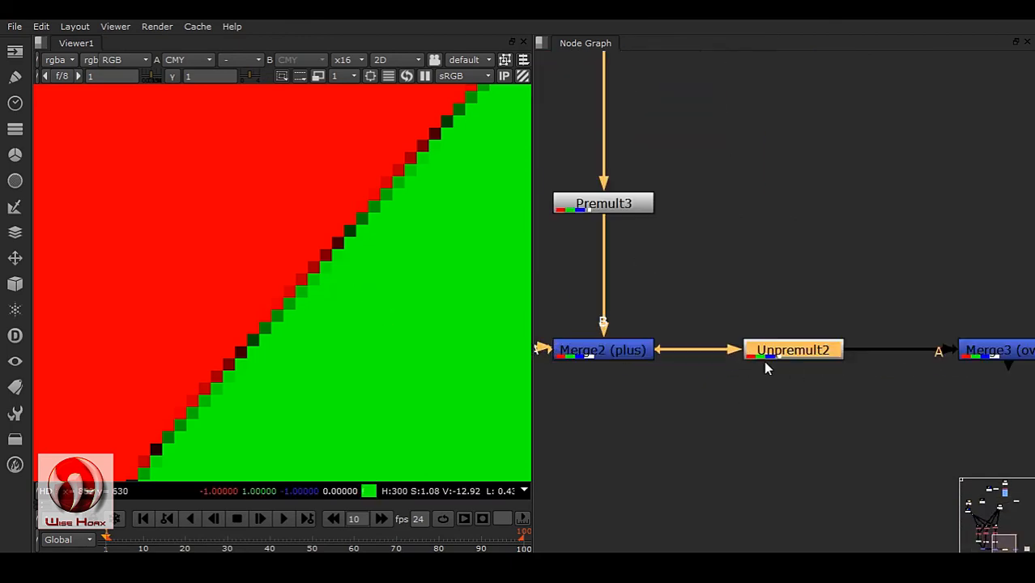
{"action": "middle_click_drag", "start_coordinate": [647, 418], "coordinate": [906, 422]}
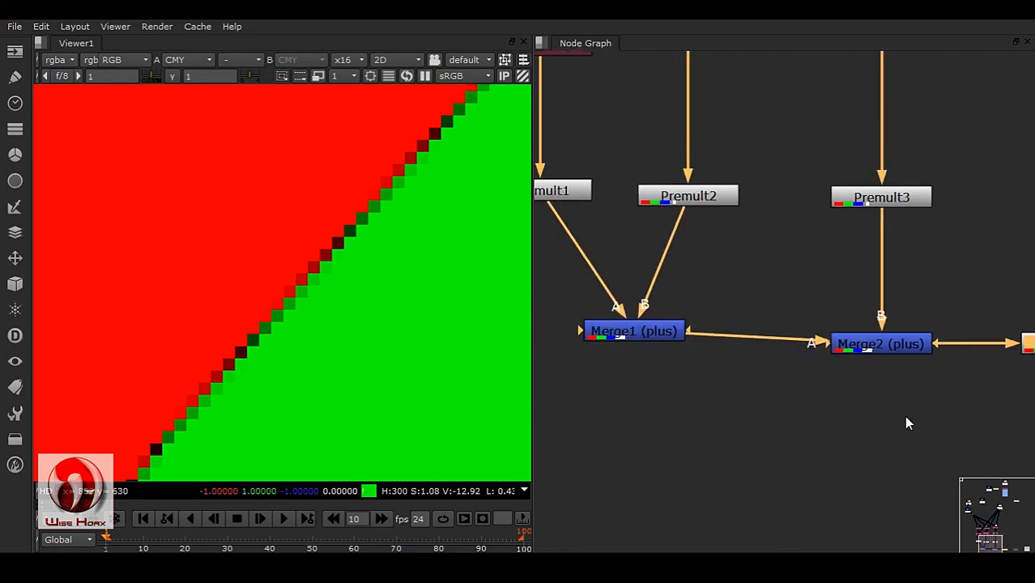
{"action": "scroll", "coordinate": [860, 387], "scroll_direction": "up", "scroll_amount": 1}
{"action": "scroll", "coordinate": [753, 361], "scroll_direction": "down", "scroll_amount": 3}
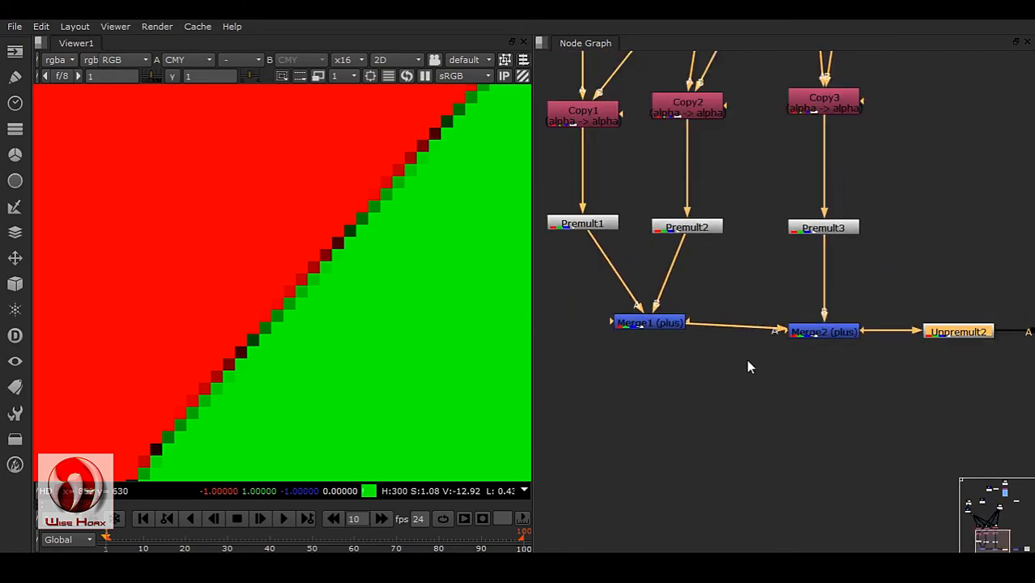
{"action": "left_click_drag", "start_coordinate": [565, 286], "coordinate": [974, 394]}
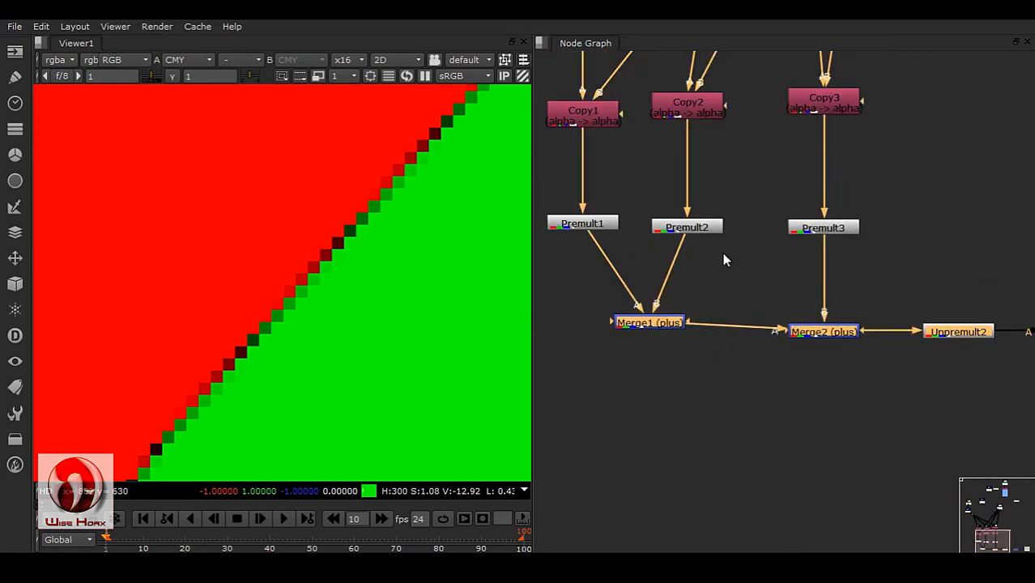
{"action": "scroll", "coordinate": [727, 275], "scroll_direction": "down", "scroll_amount": 3}
{"action": "middle_click_drag", "start_coordinate": [695, 238], "coordinate": [791, 426]}
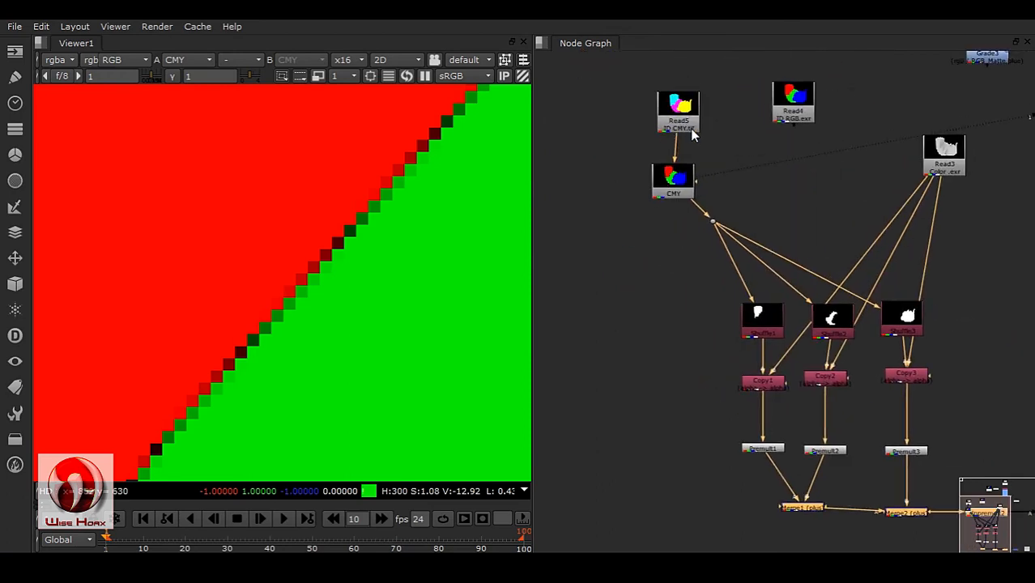
{"action": "middle_click_drag", "start_coordinate": [716, 380], "coordinate": [629, 268]}
{"action": "scroll", "coordinate": [628, 269], "scroll_direction": "up", "scroll_amount": 3}
{"action": "left_click", "coordinate": [855, 380]}
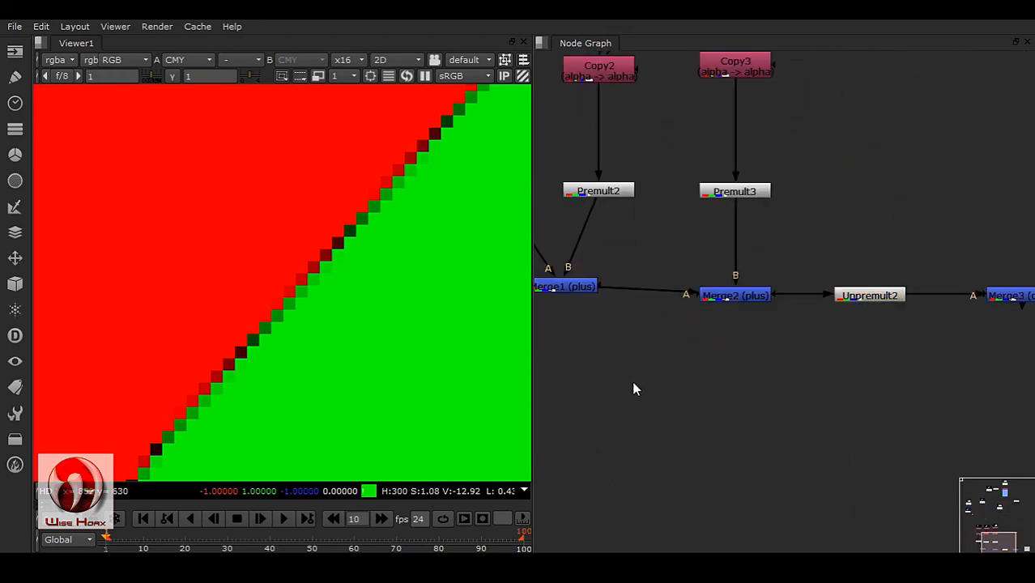
Step: Set the operation of Merge1, which joins the first two branches, to over
{"action": "scroll", "coordinate": [631, 381], "scroll_direction": "down", "scroll_amount": 1}
{"action": "double_click", "coordinate": [734, 307]}
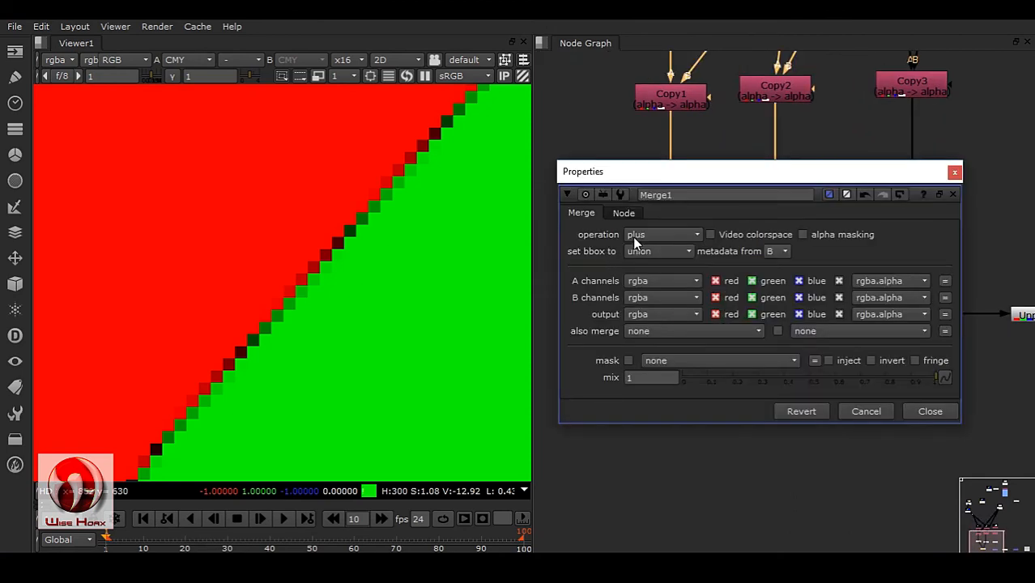
{"action": "left_click", "coordinate": [647, 233]}
{"action": "left_click", "coordinate": [662, 325]}
{"action": "left_click", "coordinate": [929, 412]}
Step: Set the operation of Merge2, which adds the third branch, to over
{"action": "middle_click_drag", "start_coordinate": [889, 372], "coordinate": [765, 341]}
{"action": "double_click", "coordinate": [764, 339]}
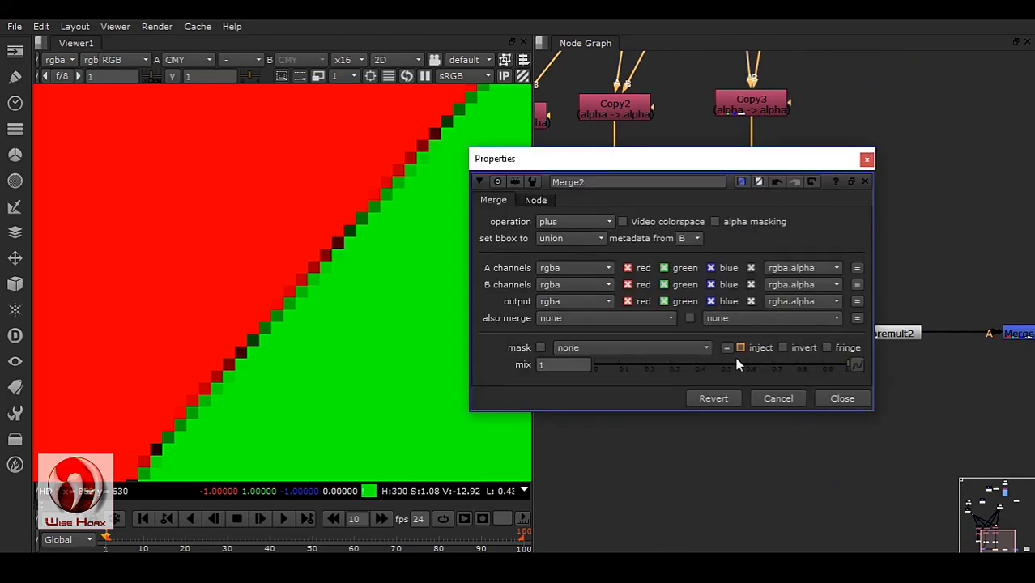
{"action": "left_click", "coordinate": [575, 223]}
{"action": "left_click", "coordinate": [587, 327]}
{"action": "left_click", "coordinate": [838, 398]}
Step: Delete the Unpremult2 node between Merge2 and Merge3
{"action": "left_click", "coordinate": [888, 333]}
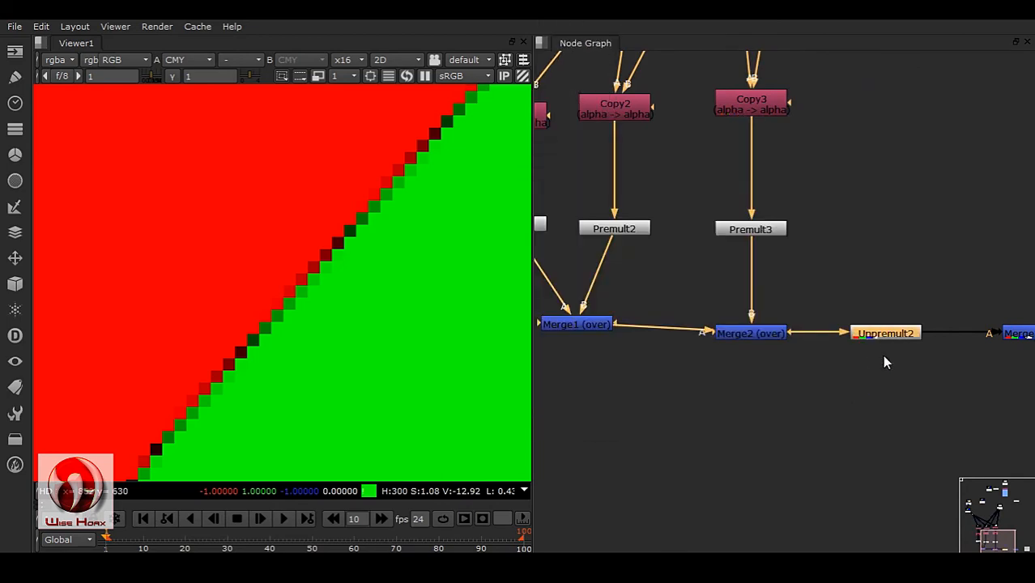
{"action": "key", "text": "Delete"}
{"action": "middle_click_drag", "start_coordinate": [795, 366], "coordinate": [661, 393]}
{"action": "scroll", "coordinate": [655, 390], "scroll_direction": "down", "scroll_amount": 1}
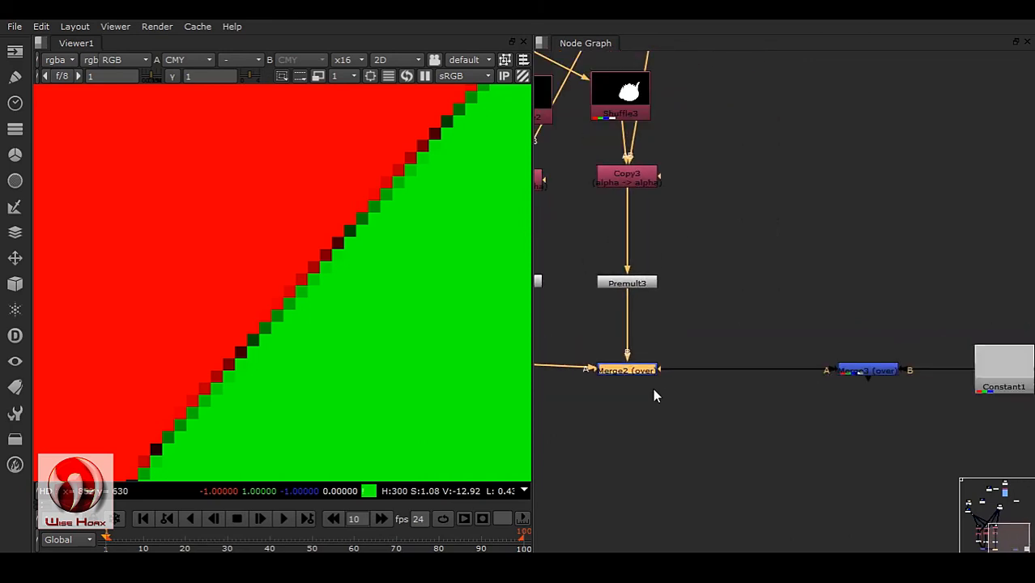
Step: Insert an alpha-to-alpha Copy node between Merge2 and Merge3, with its A input connected to the color render Read3
{"action": "scroll", "coordinate": [695, 311], "scroll_direction": "down", "scroll_amount": 2}
{"action": "left_click", "coordinate": [757, 261]}
{"action": "key", "text": "k"}
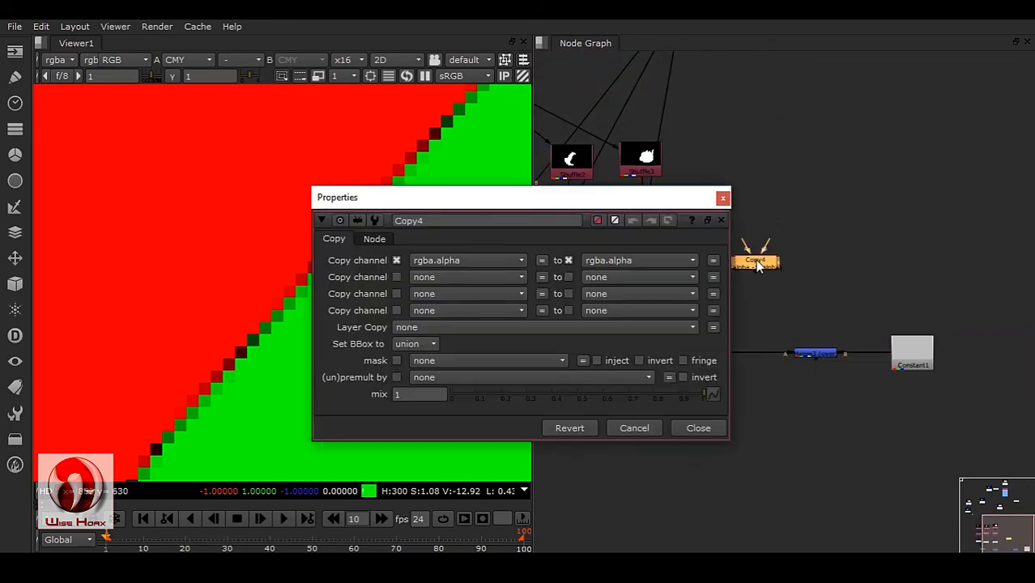
{"action": "left_click", "coordinate": [723, 199]}
{"action": "middle_click_drag", "start_coordinate": [769, 296], "coordinate": [839, 341]}
{"action": "left_click_drag", "start_coordinate": [818, 310], "coordinate": [757, 63]}
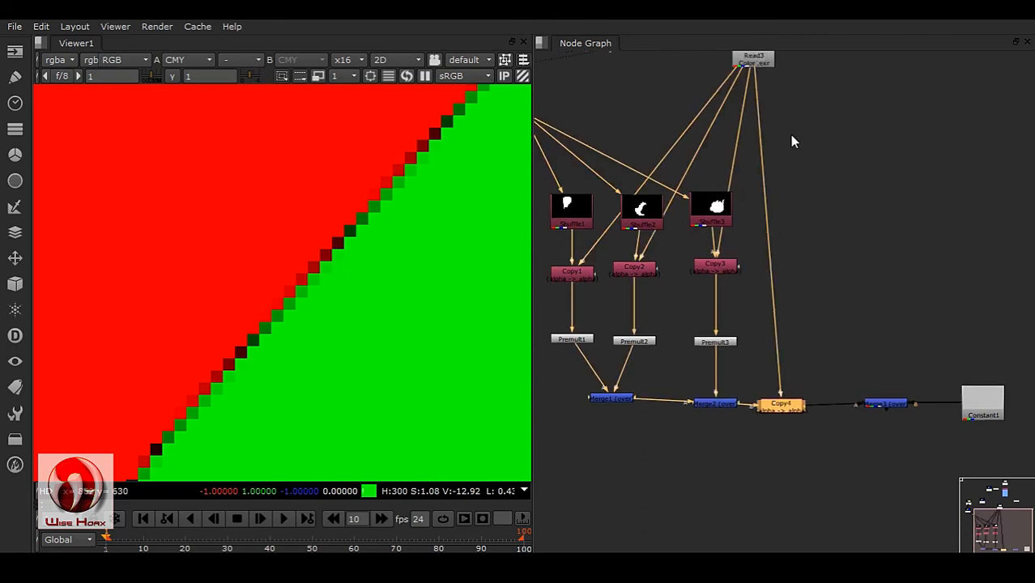
{"action": "middle_click_drag", "start_coordinate": [751, 49], "coordinate": [753, 91]}
{"action": "middle_click_drag", "start_coordinate": [778, 479], "coordinate": [752, 340]}
{"action": "scroll", "coordinate": [752, 340], "scroll_direction": "up", "scroll_amount": 5}
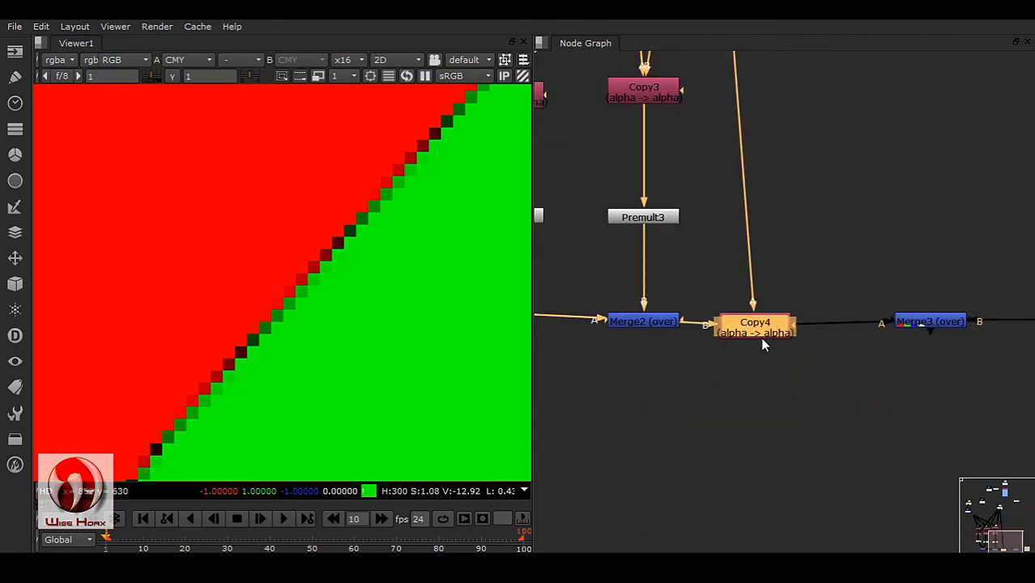
Step: View Merge3's output and inspect the edges where the box, curved object and background meet
{"action": "middle_click_drag", "start_coordinate": [778, 386], "coordinate": [943, 371]}
{"action": "middle_click_drag", "start_coordinate": [729, 438], "coordinate": [728, 443]}
{"action": "middle_click_drag", "start_coordinate": [616, 227], "coordinate": [741, 496]}
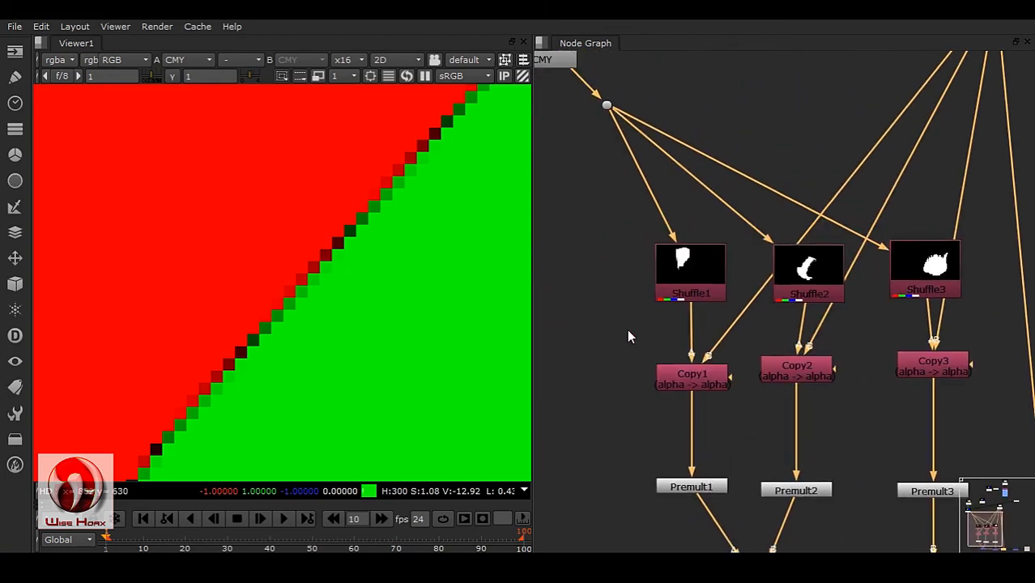
{"action": "middle_click_drag", "start_coordinate": [599, 247], "coordinate": [667, 349]}
{"action": "scroll", "coordinate": [667, 349], "scroll_direction": "down", "scroll_amount": 3}
{"action": "middle_click_drag", "start_coordinate": [731, 477], "coordinate": [604, 280]}
{"action": "middle_click_drag", "start_coordinate": [960, 408], "coordinate": [776, 383]}
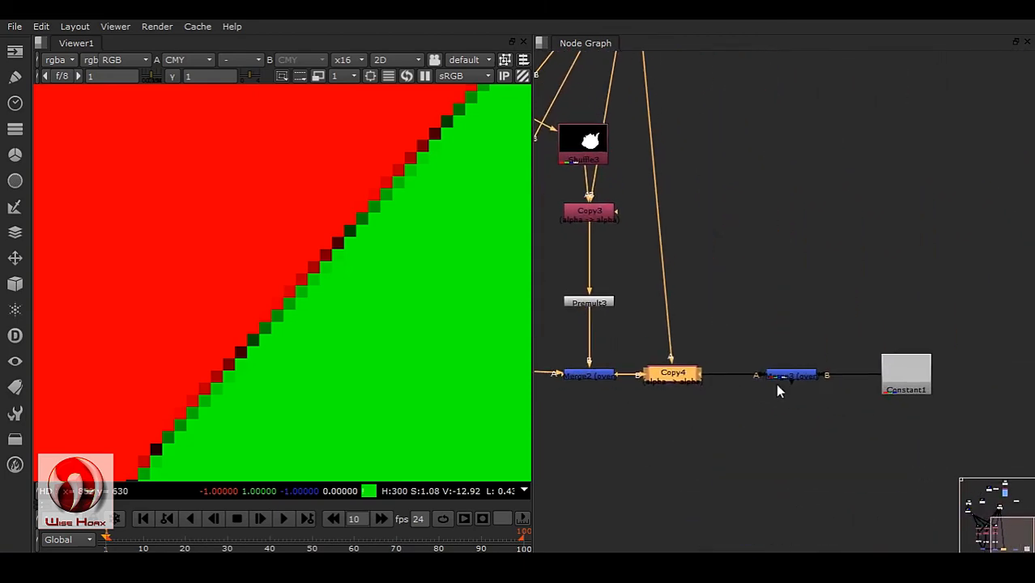
{"action": "left_click", "coordinate": [812, 373]}
{"action": "key", "text": "1"}
{"action": "scroll", "coordinate": [290, 312], "scroll_direction": "down", "scroll_amount": 15}
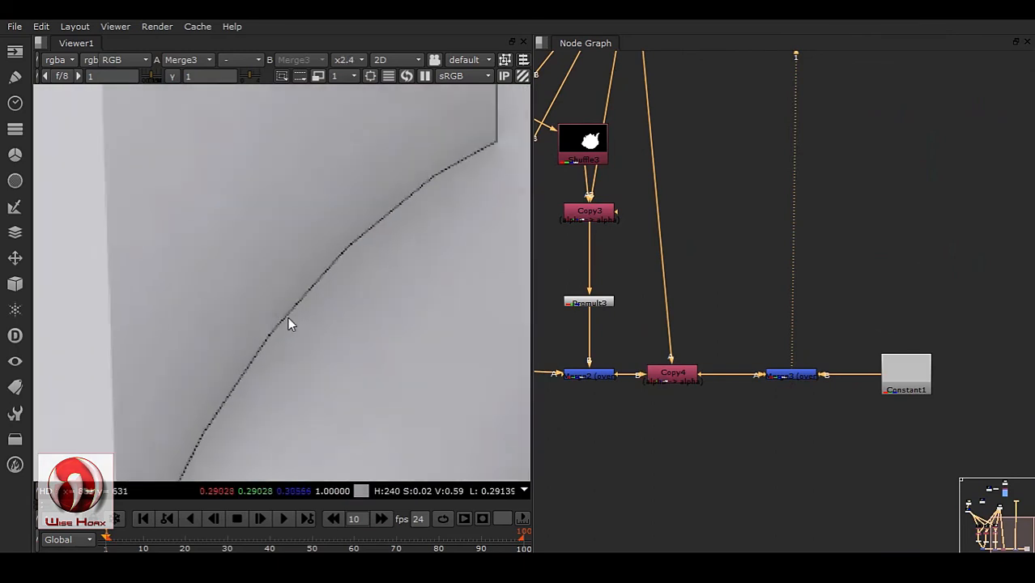
{"action": "scroll", "coordinate": [301, 289], "scroll_direction": "up", "scroll_amount": 6}
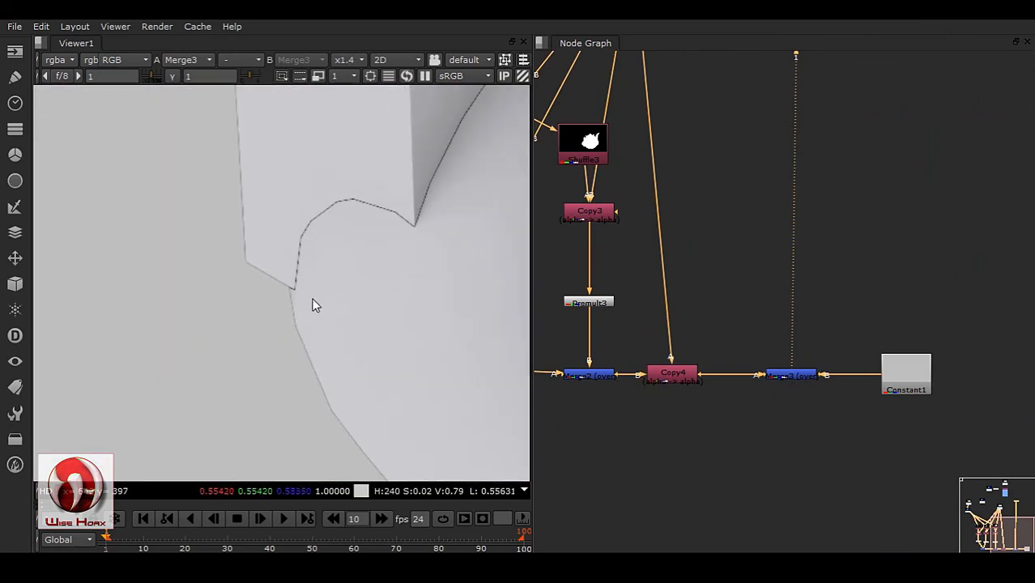
{"action": "middle_click_drag", "start_coordinate": [396, 263], "coordinate": [253, 330]}
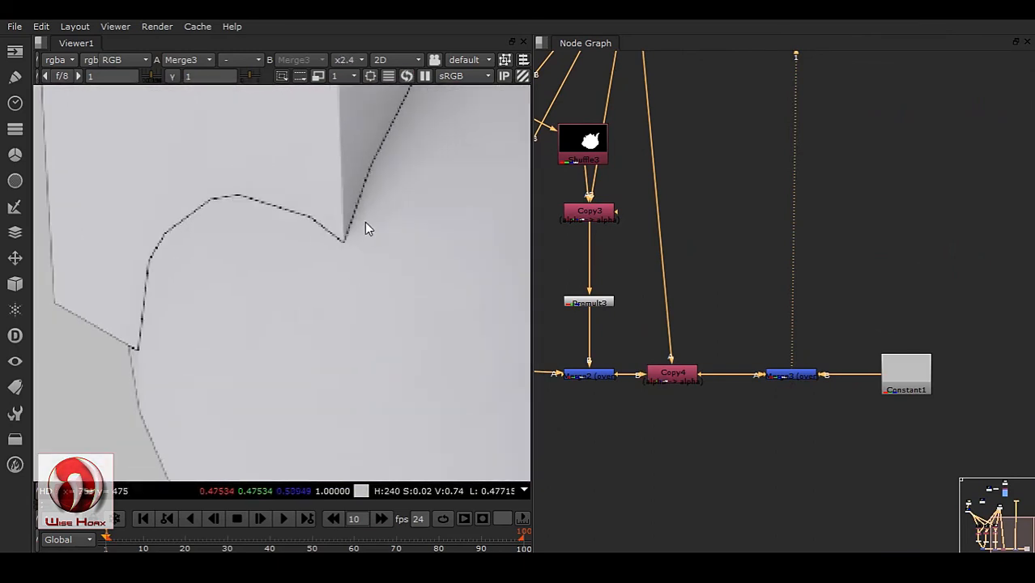
Step: Add a LevelSet node between Copy1 and Premult1 in the first branch
{"action": "middle_click_drag", "start_coordinate": [703, 386], "coordinate": [950, 444]}
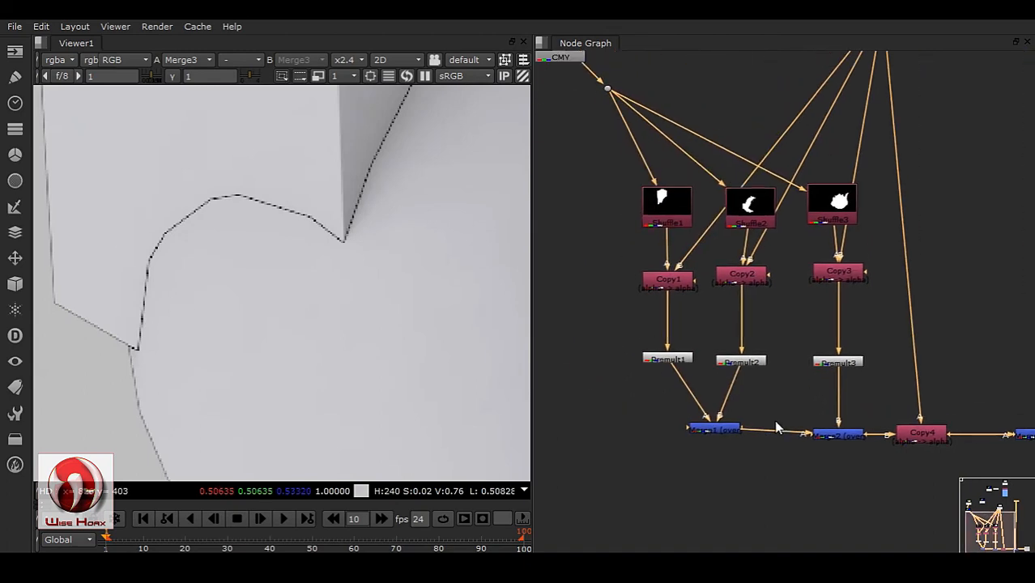
{"action": "middle_click_drag", "start_coordinate": [775, 421], "coordinate": [798, 488]}
{"action": "mouse_move", "coordinate": [618, 328]}
{"action": "middle_mouse_down"}
{"action": "mouse_move", "coordinate": [753, 451]}
{"action": "mouse_move", "coordinate": [677, 341]}
{"action": "mouse_move", "coordinate": [623, 307]}
{"action": "middle_mouse_up"}
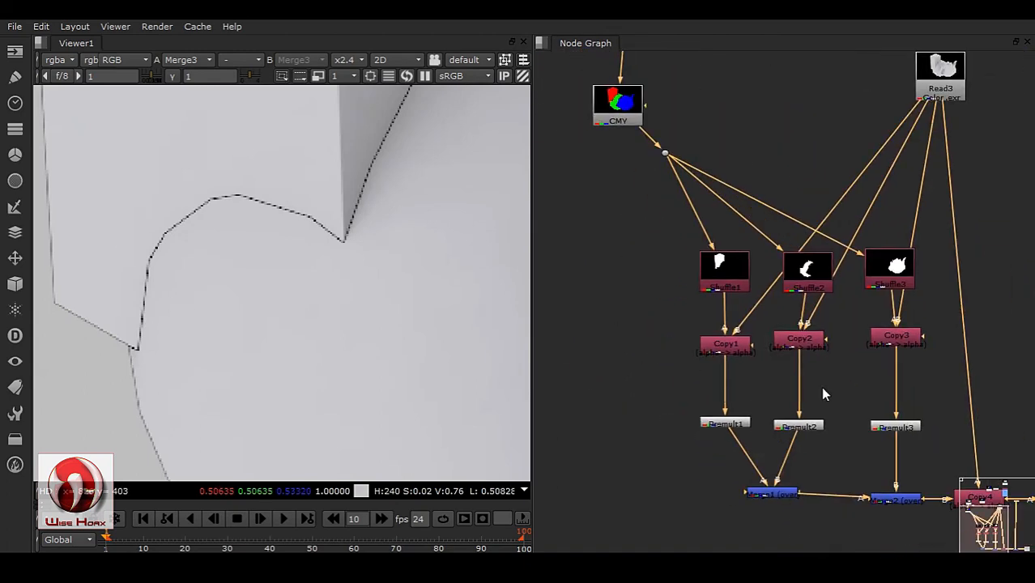
{"action": "mouse_move", "coordinate": [824, 392]}
{"action": "middle_mouse_down"}
{"action": "mouse_move", "coordinate": [707, 377]}
{"action": "mouse_move", "coordinate": [812, 333]}
{"action": "middle_mouse_up"}
{"action": "scroll", "coordinate": [806, 325], "scroll_direction": "up", "scroll_amount": 5}
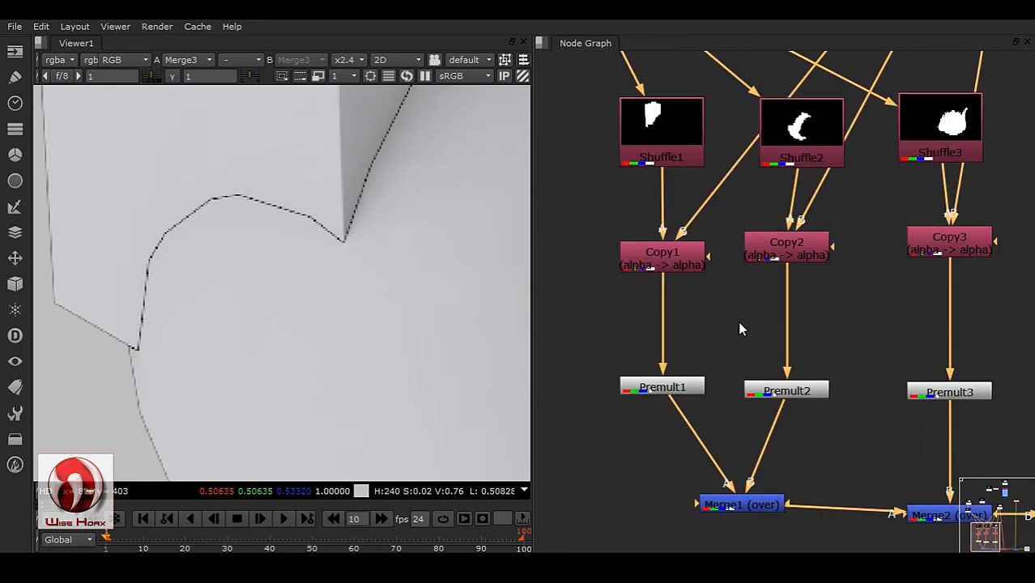
{"action": "key", "text": "Tab"}
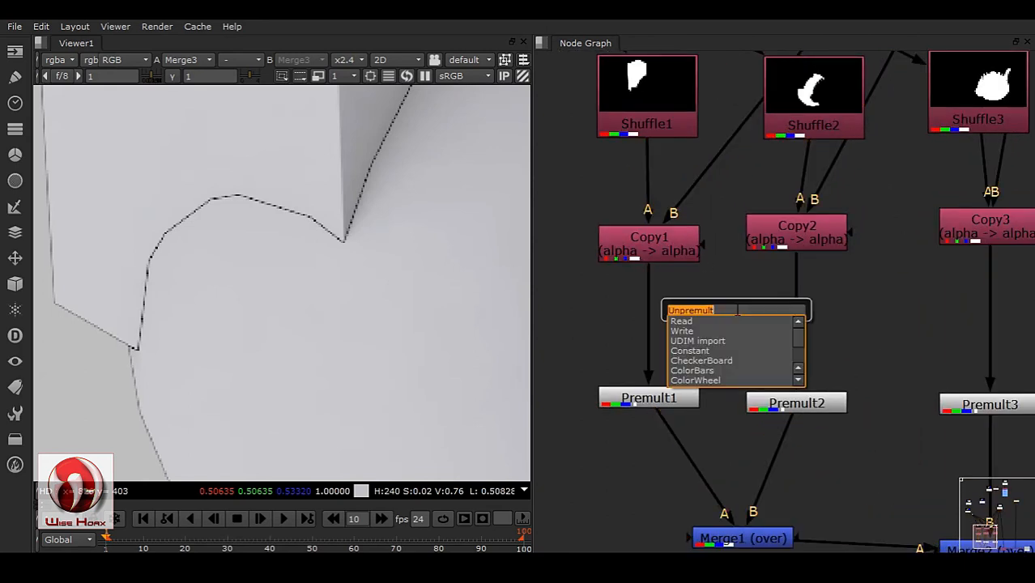
{"action": "type", "text": "l"}
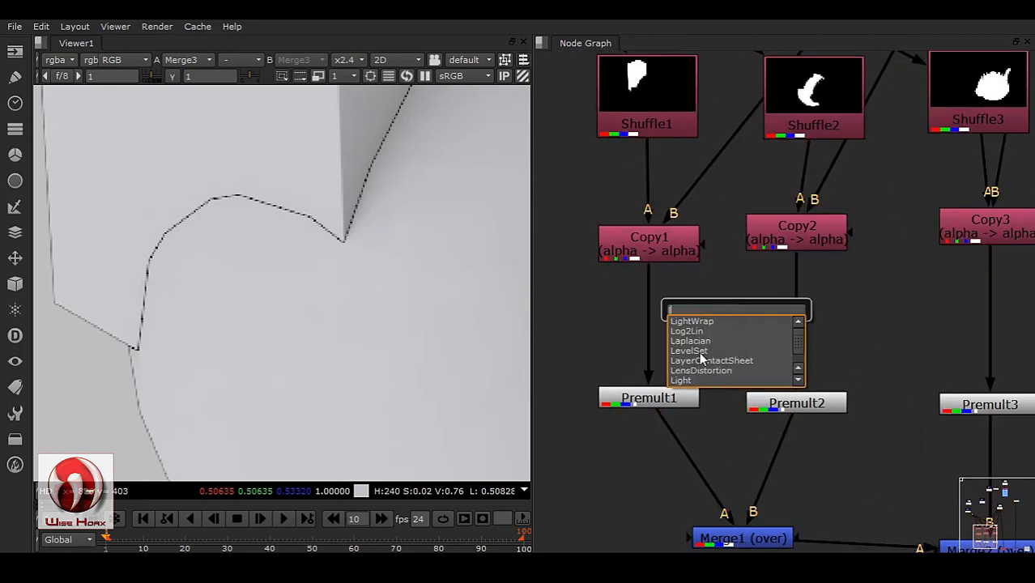
{"action": "left_click", "coordinate": [701, 353]}
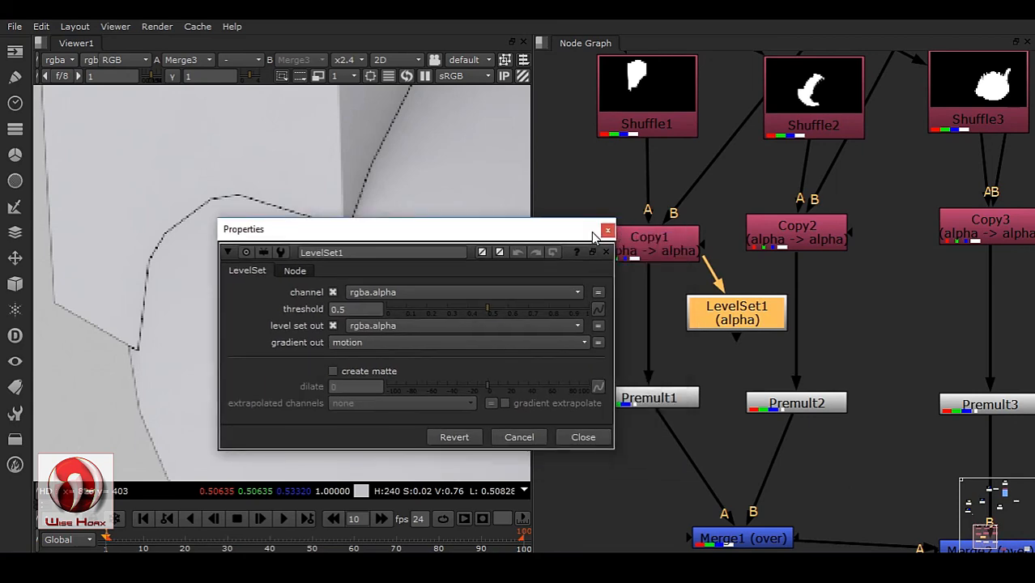
{"action": "left_click_drag", "start_coordinate": [594, 235], "coordinate": [549, 212]}
{"action": "left_click_drag", "start_coordinate": [712, 316], "coordinate": [627, 324]}
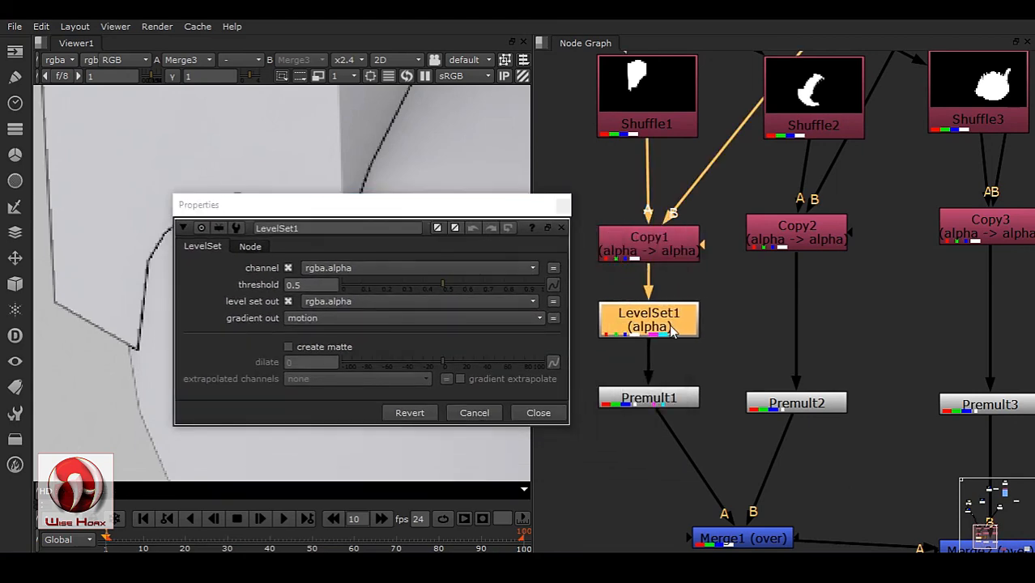
Step: Clone the LevelSet node into the other two branches, between Copy2 and Premult2 and between Copy3 and Premult3
{"action": "key", "text": "alt+k"}
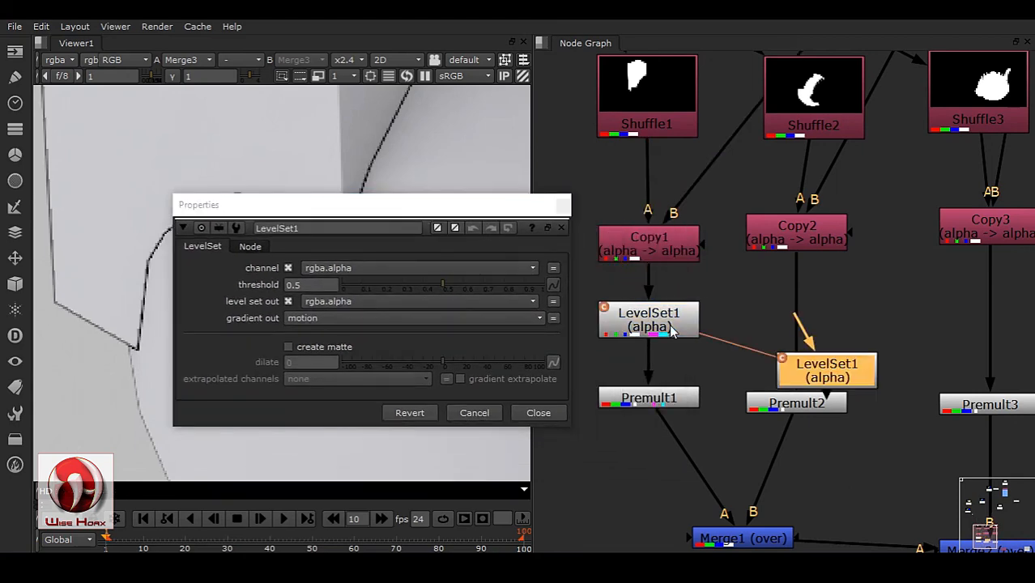
{"action": "mouse_move", "coordinate": [848, 387]}
{"action": "left_mouse_down"}
{"action": "mouse_move", "coordinate": [819, 316]}
{"action": "mouse_move", "coordinate": [825, 324]}
{"action": "left_mouse_up"}
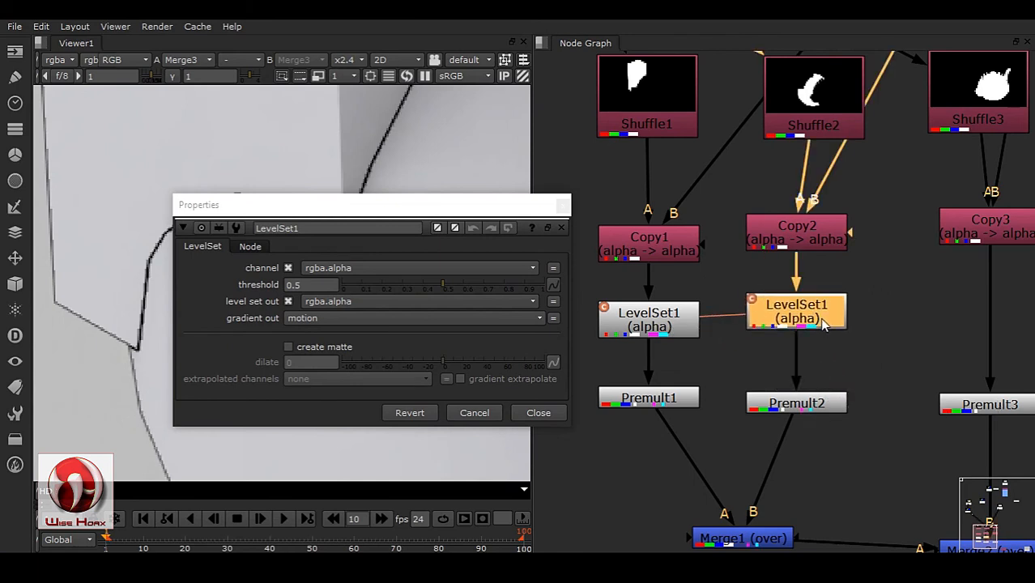
{"action": "key", "text": "alt+k"}
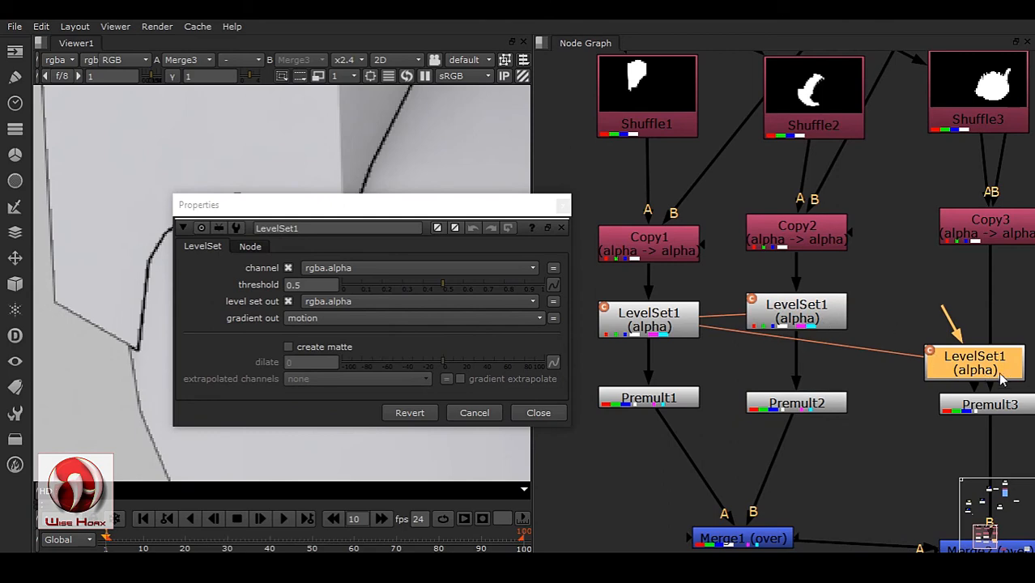
{"action": "left_click_drag", "start_coordinate": [1001, 379], "coordinate": [988, 322]}
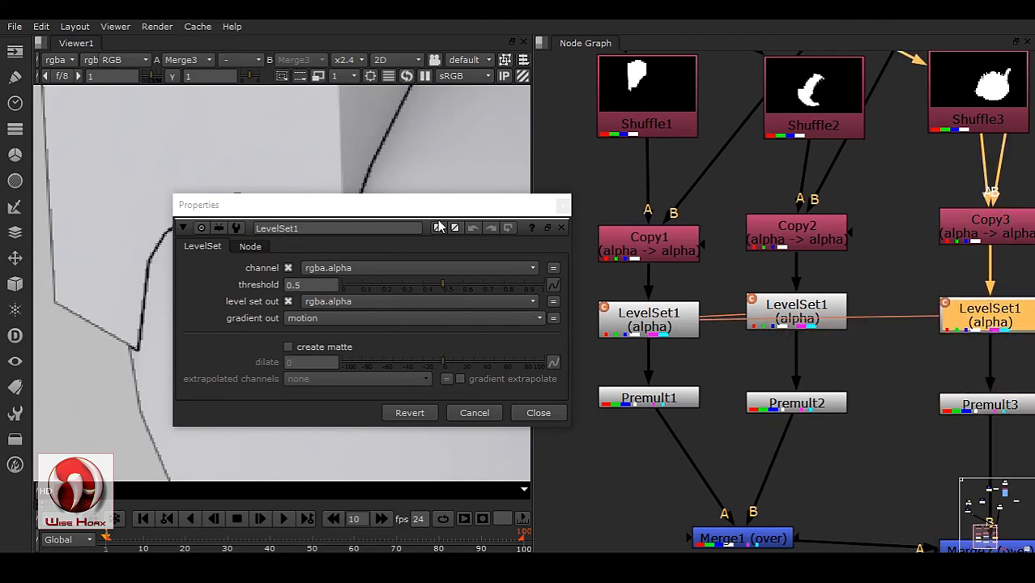
Step: Enable create matte on the cloned LevelSet nodes and set dilate to 1
{"action": "left_click_drag", "start_coordinate": [438, 204], "coordinate": [710, 140]}
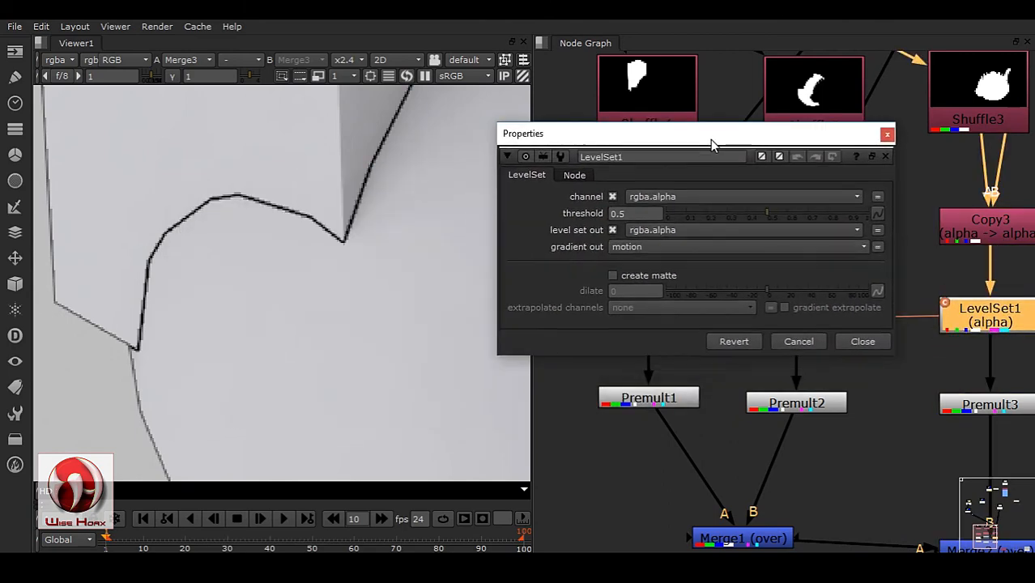
{"action": "left_click", "coordinate": [628, 276]}
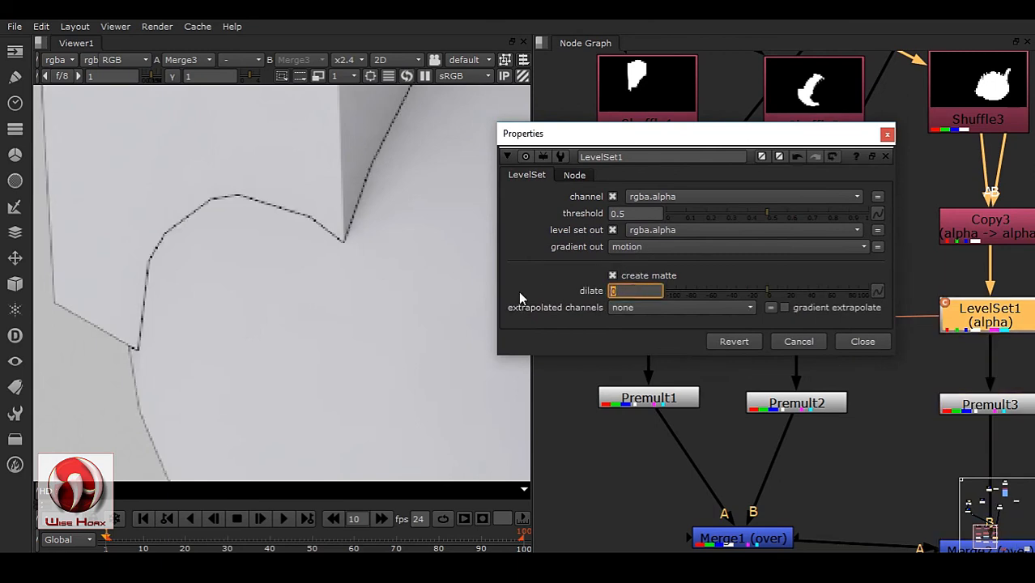
{"action": "type", "text": "1"}
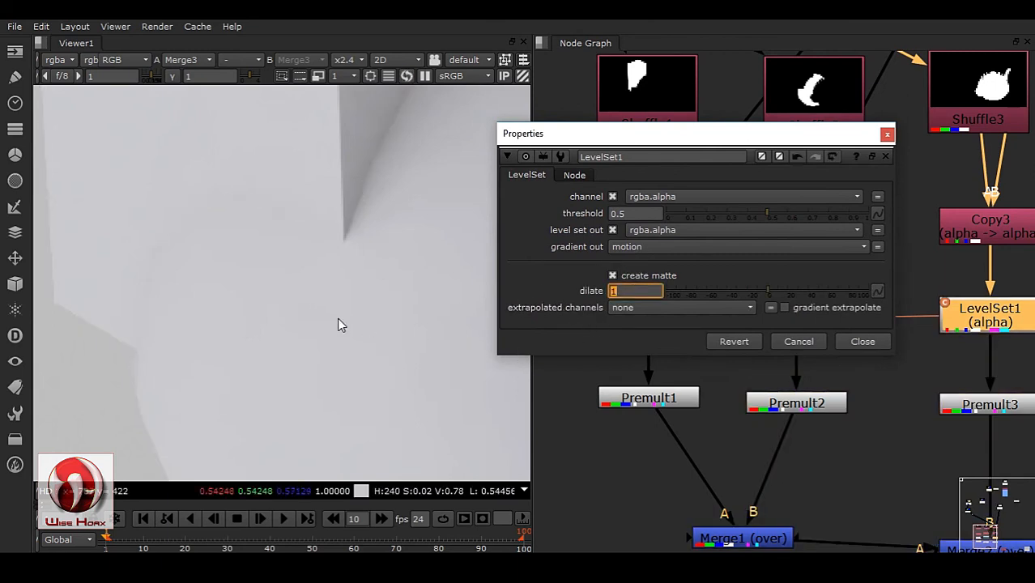
Step: Inspect the recombined object edges across the box, curved object and teapot, and close the LevelSet properties
{"action": "middle_click_drag", "start_coordinate": [195, 351], "coordinate": [338, 379]}
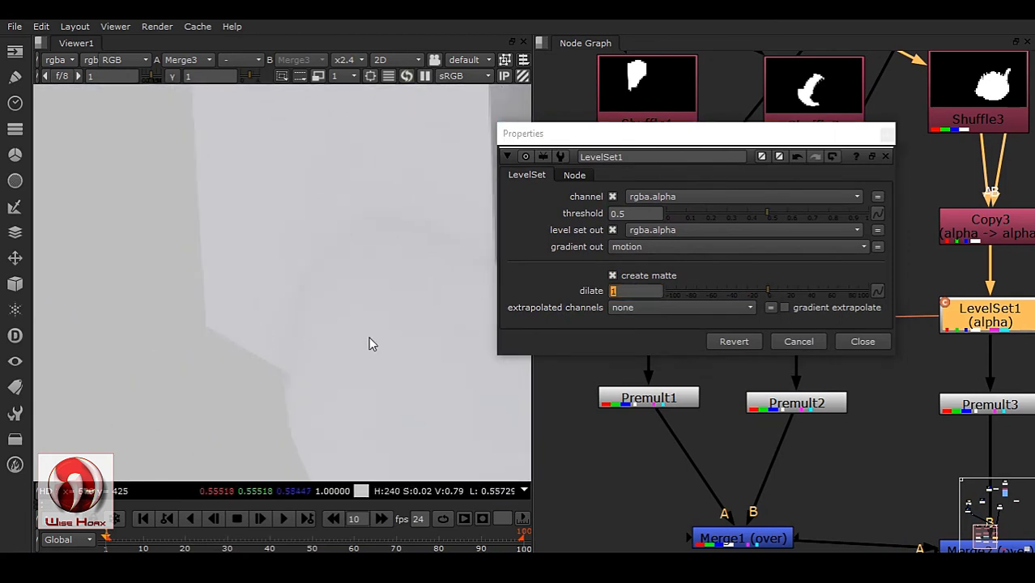
{"action": "scroll", "coordinate": [373, 328], "scroll_direction": "down", "scroll_amount": 3}
{"action": "scroll", "coordinate": [417, 315], "scroll_direction": "down", "scroll_amount": 2}
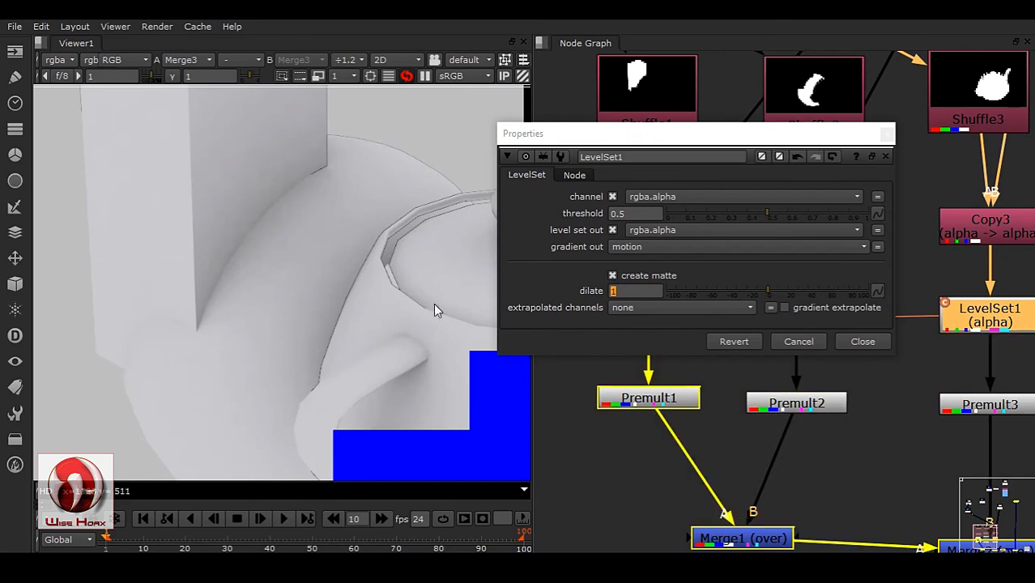
{"action": "left_click", "coordinate": [863, 342]}
{"action": "scroll", "coordinate": [728, 320], "scroll_direction": "down", "scroll_amount": 3}
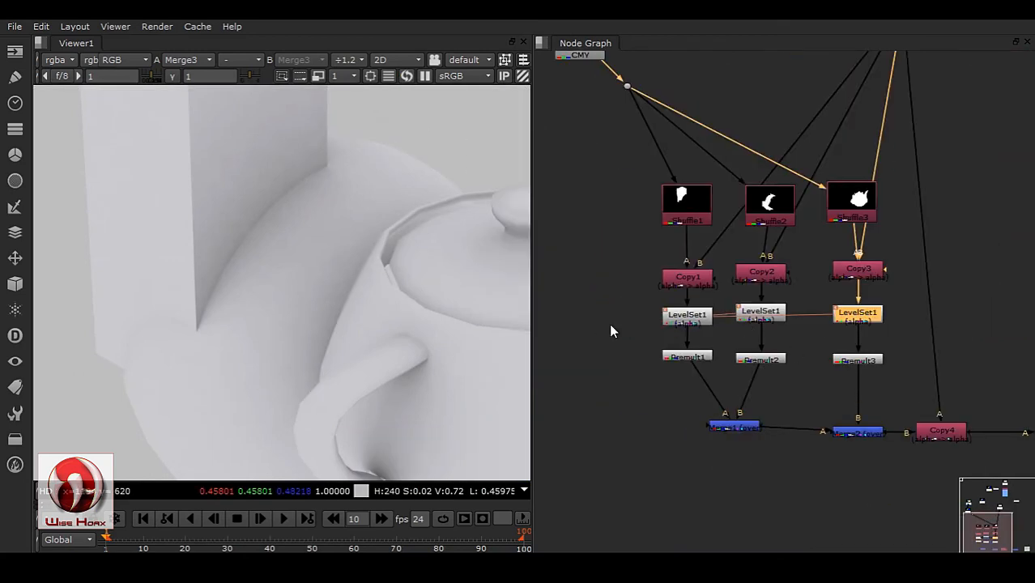
Step: Reconnect the dot feeding the three Shuffle nodes from CMY to Read4's RGB ID pass and inspect the recombined object edges
{"action": "middle_click_drag", "start_coordinate": [359, 242], "coordinate": [312, 313]}
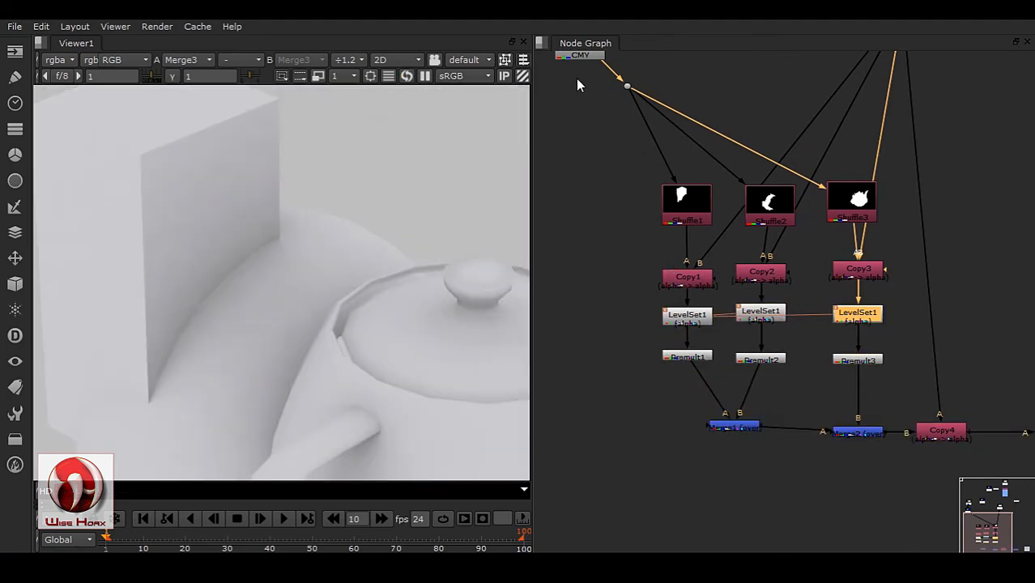
{"action": "scroll", "coordinate": [703, 335], "scroll_direction": "up", "scroll_amount": 5}
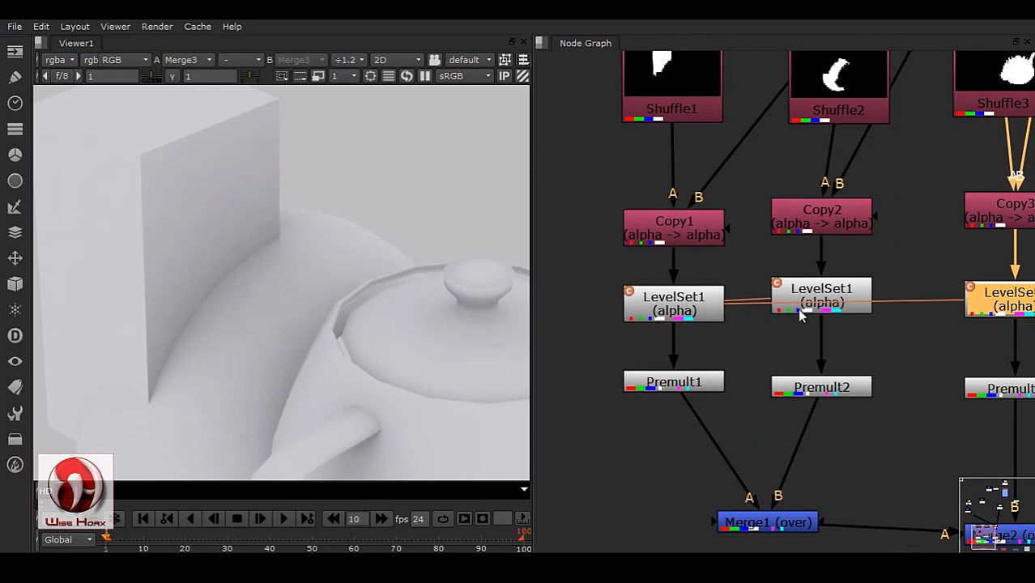
{"action": "scroll", "coordinate": [796, 310], "scroll_direction": "down", "scroll_amount": 5}
{"action": "scroll", "coordinate": [774, 328], "scroll_direction": "up", "scroll_amount": 4}
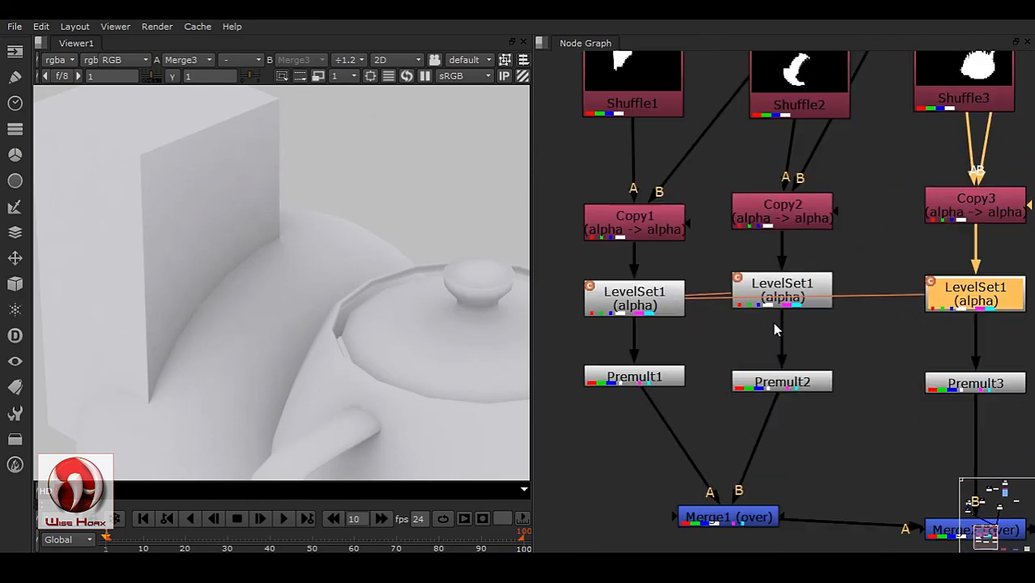
{"action": "middle_click_drag", "start_coordinate": [694, 240], "coordinate": [729, 432]}
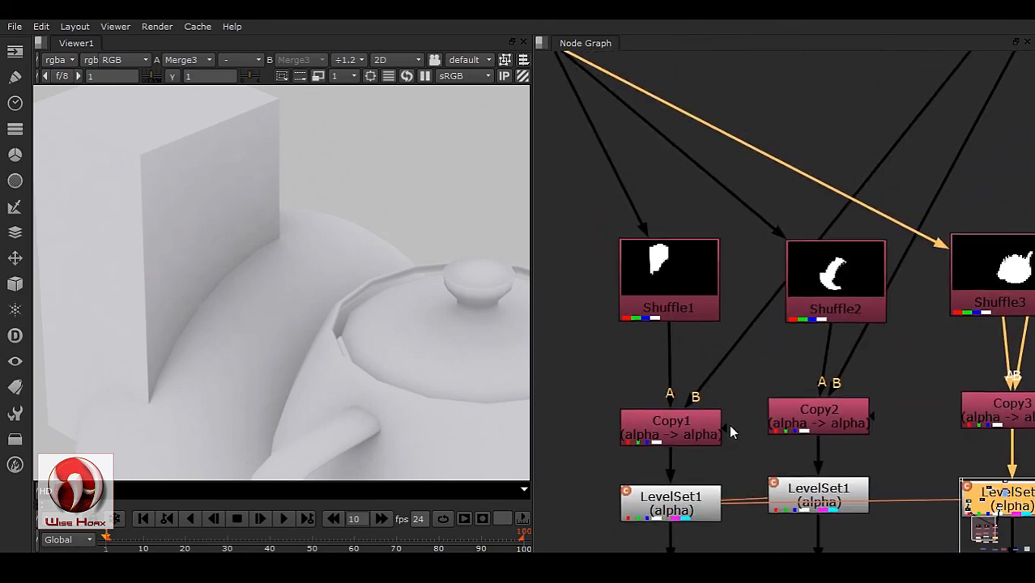
{"action": "scroll", "coordinate": [682, 276], "scroll_direction": "down", "scroll_amount": 3}
{"action": "middle_click_drag", "start_coordinate": [675, 225], "coordinate": [749, 303]}
{"action": "scroll", "coordinate": [748, 303], "scroll_direction": "down", "scroll_amount": 1}
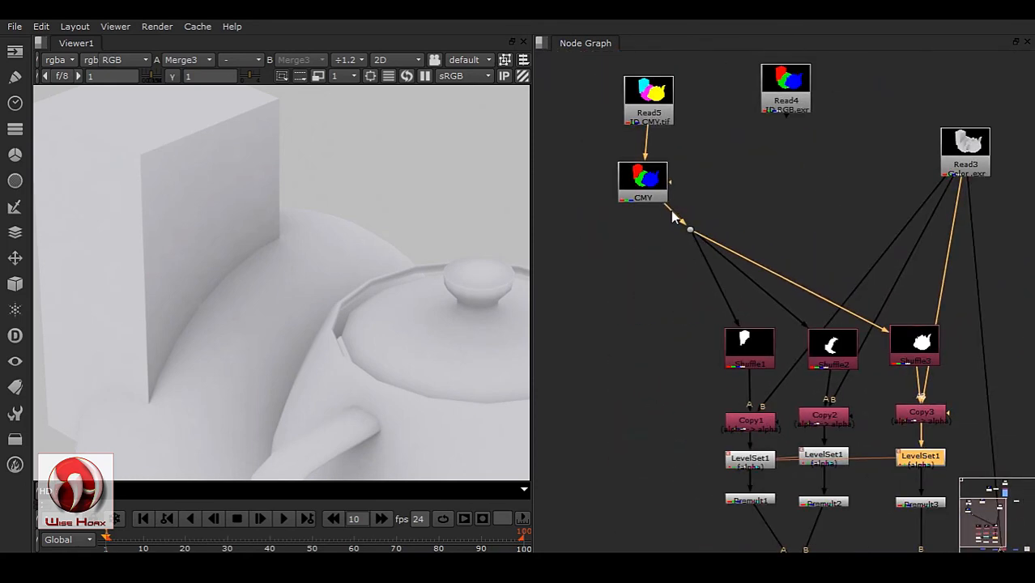
{"action": "left_click_drag", "start_coordinate": [672, 213], "coordinate": [787, 113]}
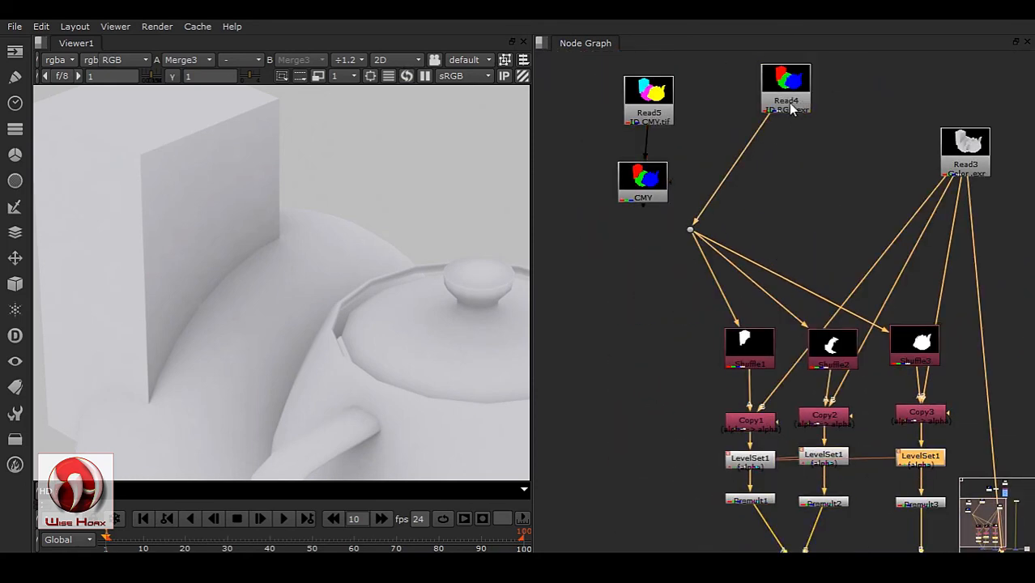
{"action": "middle_click_drag", "start_coordinate": [755, 389], "coordinate": [785, 314]}
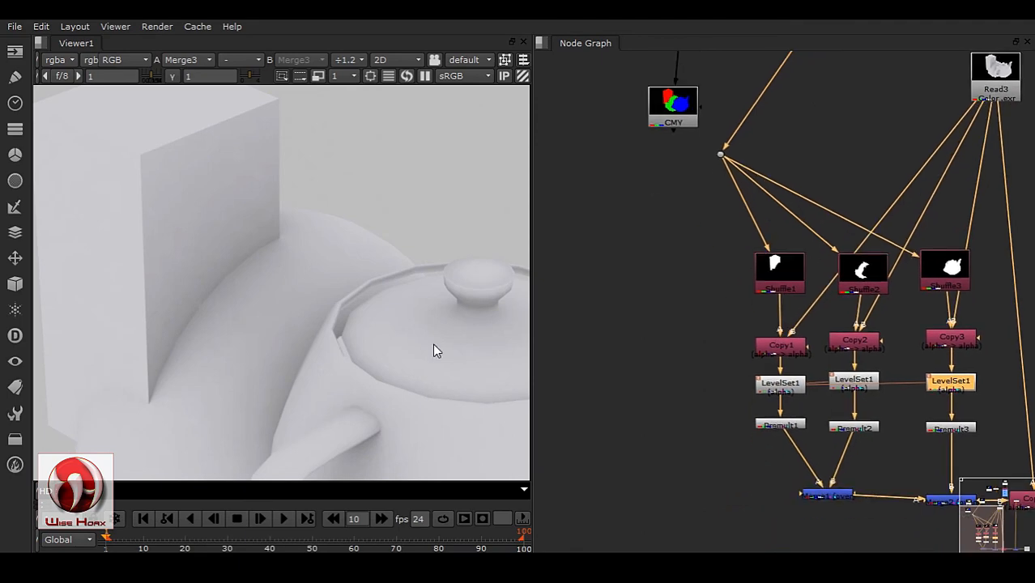
{"action": "scroll", "coordinate": [254, 308], "scroll_direction": "up", "scroll_amount": 3}
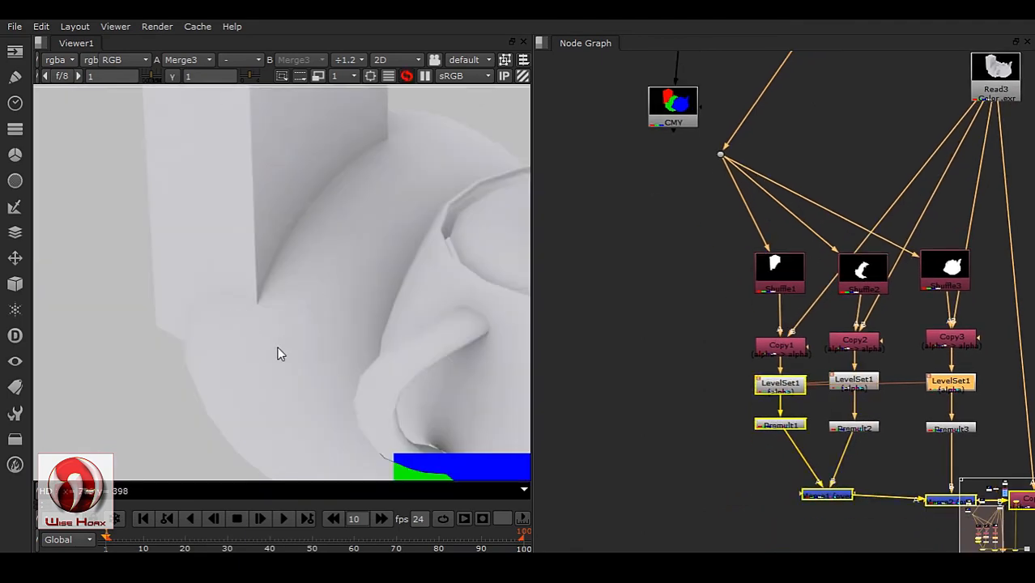
Step: Reconnect the dot feeding the three Shuffle nodes to the CMY node and check the recombined render
{"action": "middle_click_drag", "start_coordinate": [785, 247], "coordinate": [752, 334]}
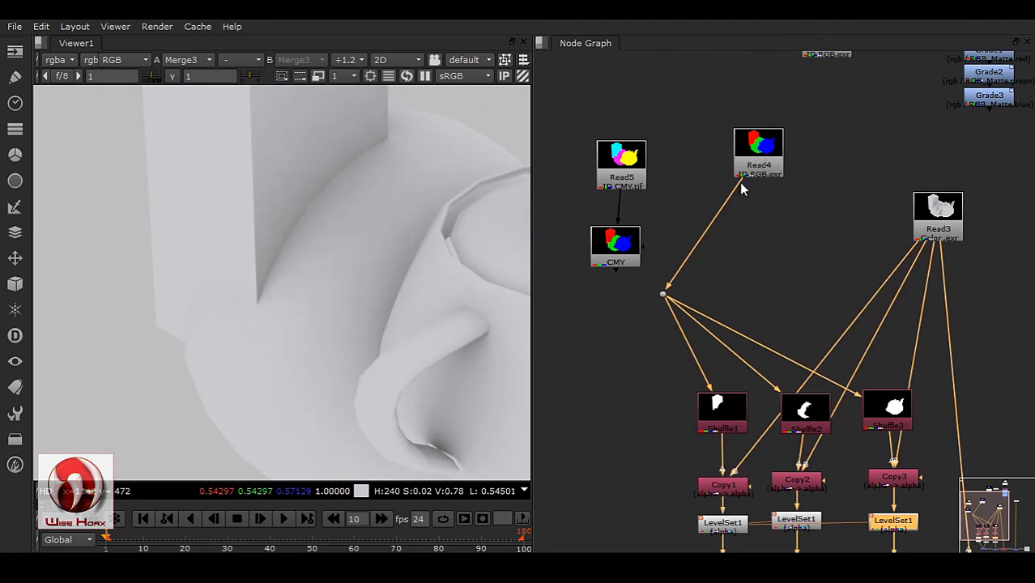
{"action": "middle_click_drag", "start_coordinate": [787, 414], "coordinate": [760, 243]}
{"action": "scroll", "coordinate": [743, 465], "scroll_direction": "up", "scroll_amount": 3}
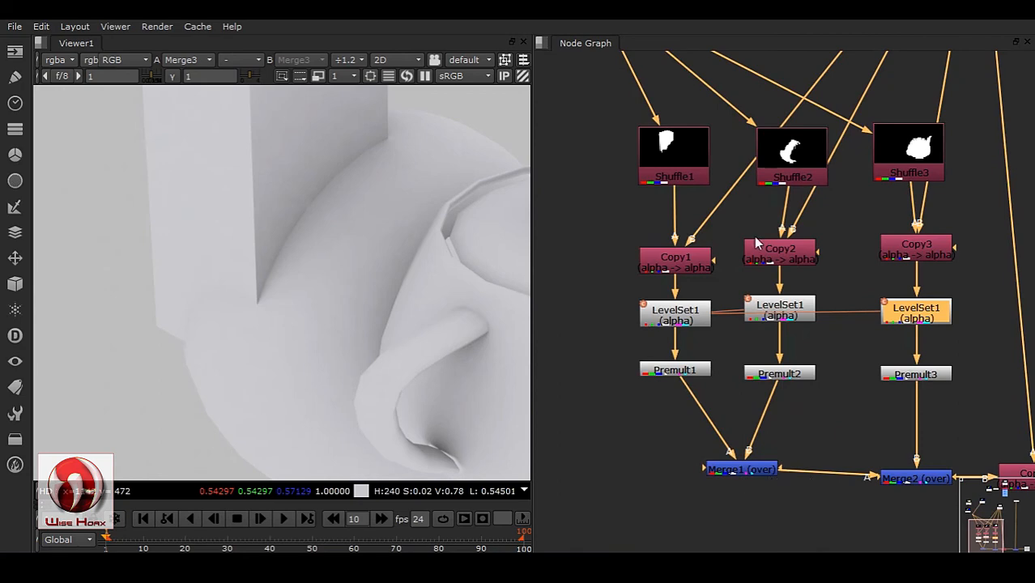
{"action": "middle_click_drag", "start_coordinate": [742, 160], "coordinate": [770, 241]}
{"action": "left_click_drag", "start_coordinate": [756, 147], "coordinate": [595, 230]}
{"action": "middle_click_drag", "start_coordinate": [644, 373], "coordinate": [638, 231]}
{"action": "scroll", "coordinate": [638, 231], "scroll_direction": "down", "scroll_amount": 1}
{"action": "scroll", "coordinate": [460, 315], "scroll_direction": "down", "scroll_amount": 3}
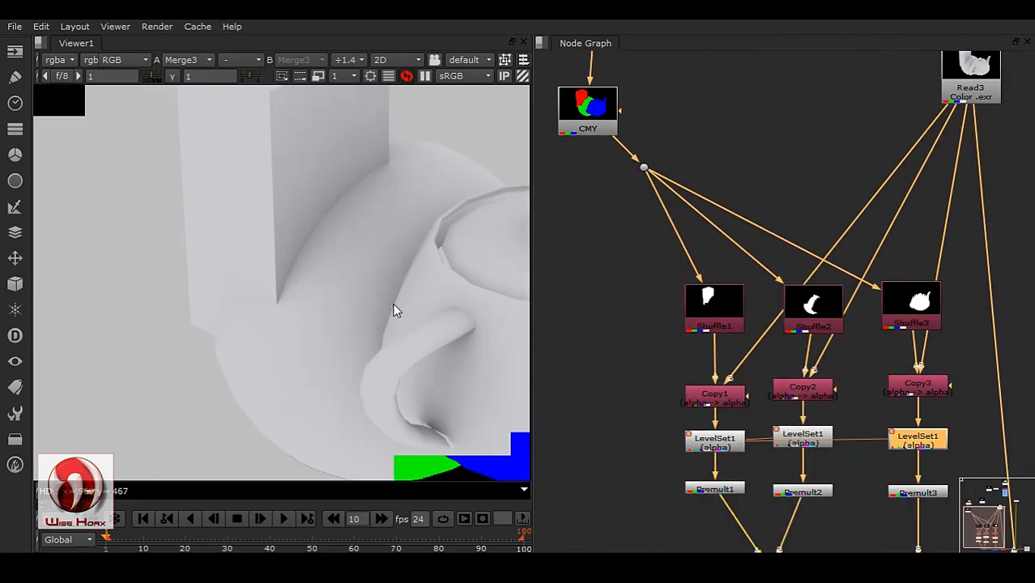
{"action": "middle_click_drag", "start_coordinate": [455, 262], "coordinate": [351, 256]}
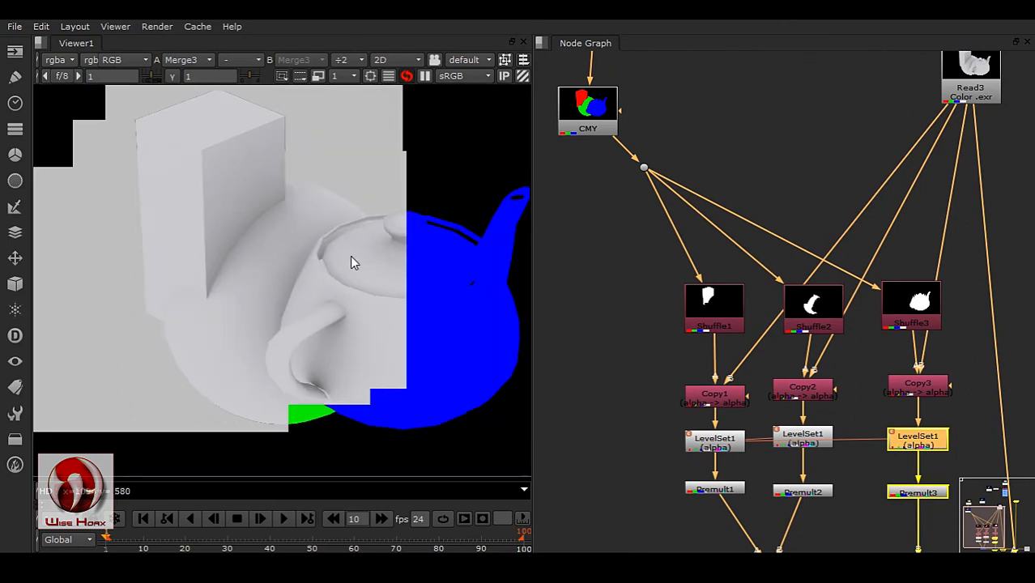